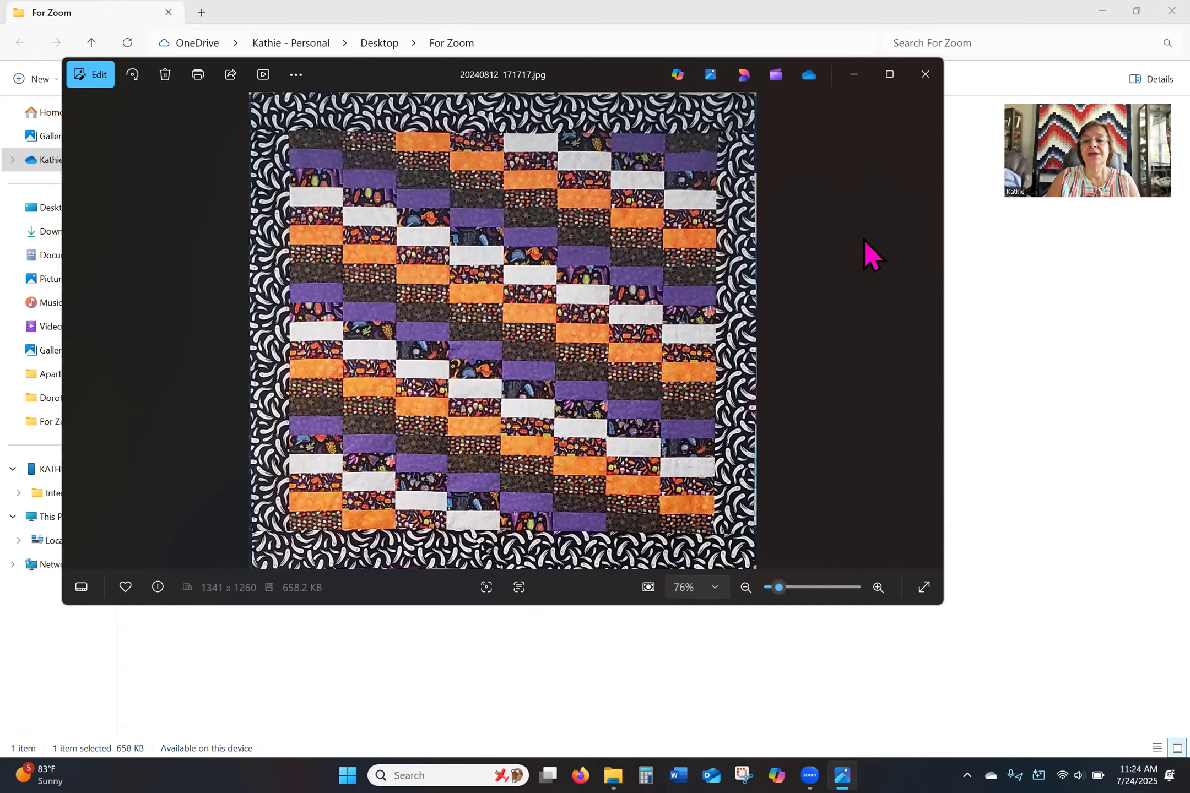
Close the quilt photo, minimize the file window and start Quilter's Creative Touch in simulation mode.
left_click(924, 75)
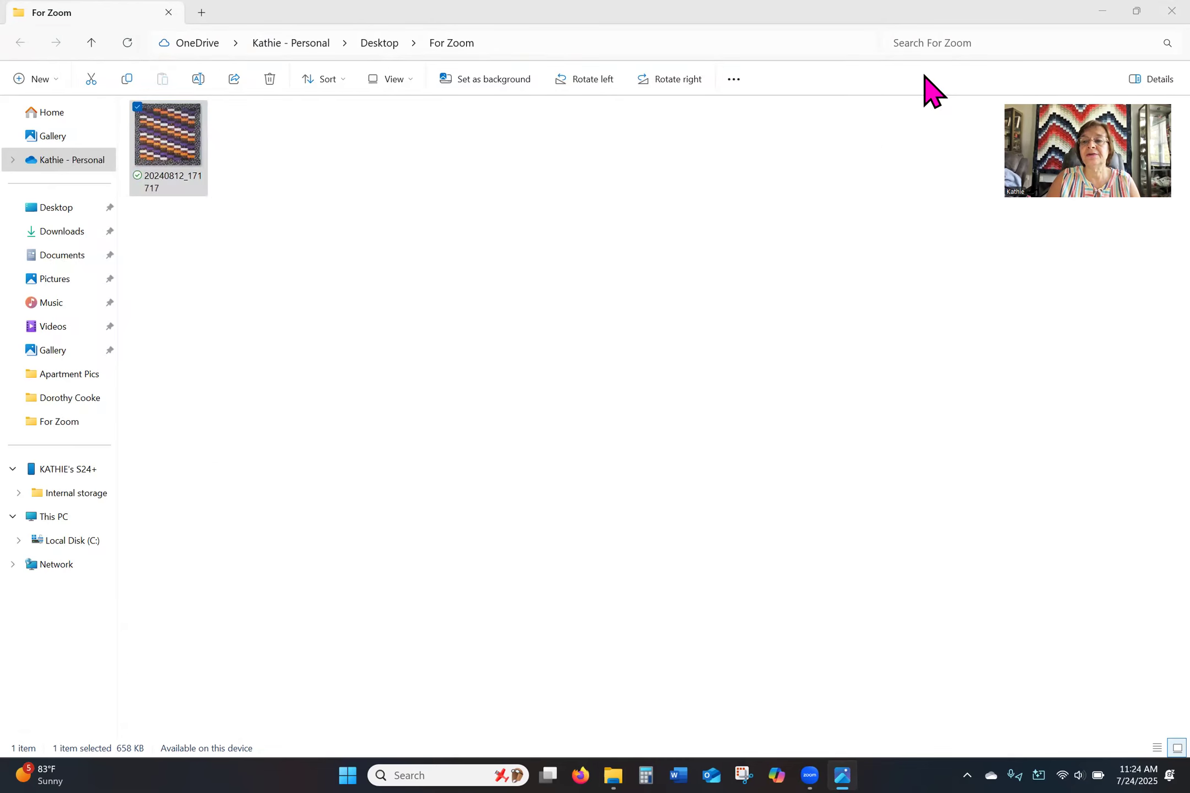
left_click(1102, 12)
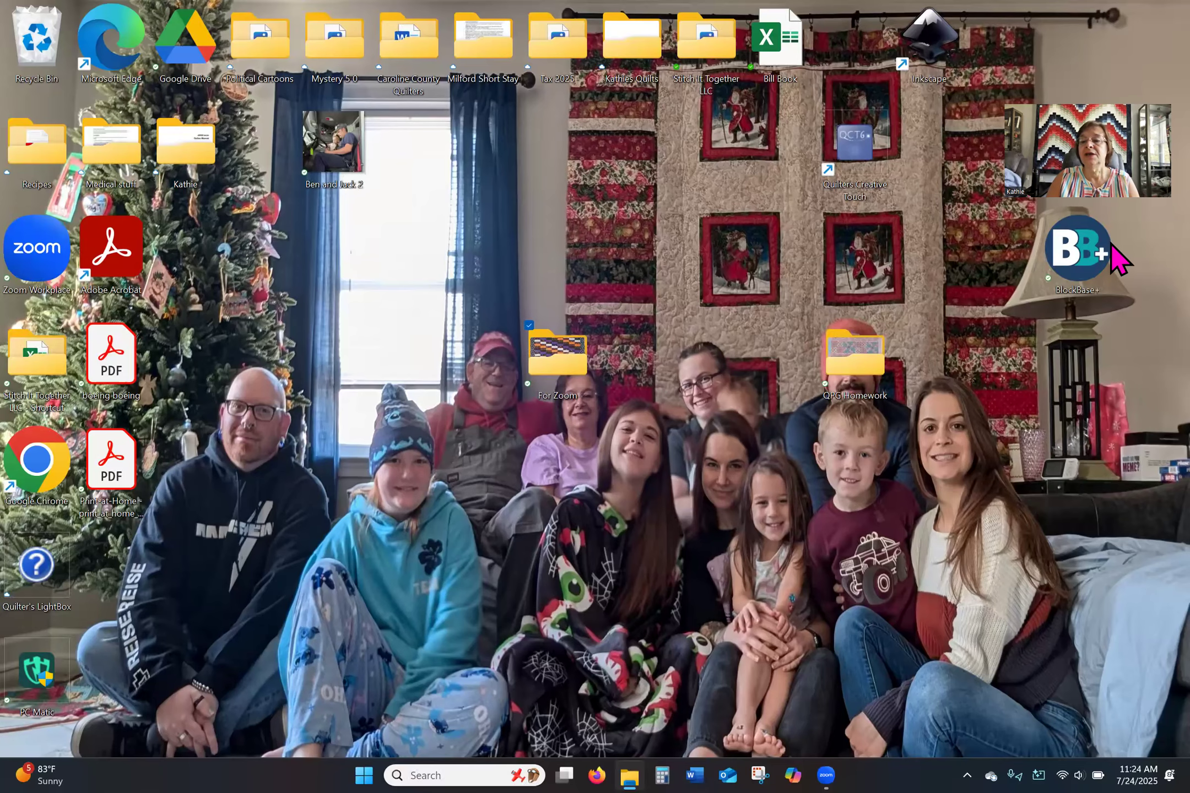
double_click(857, 149)
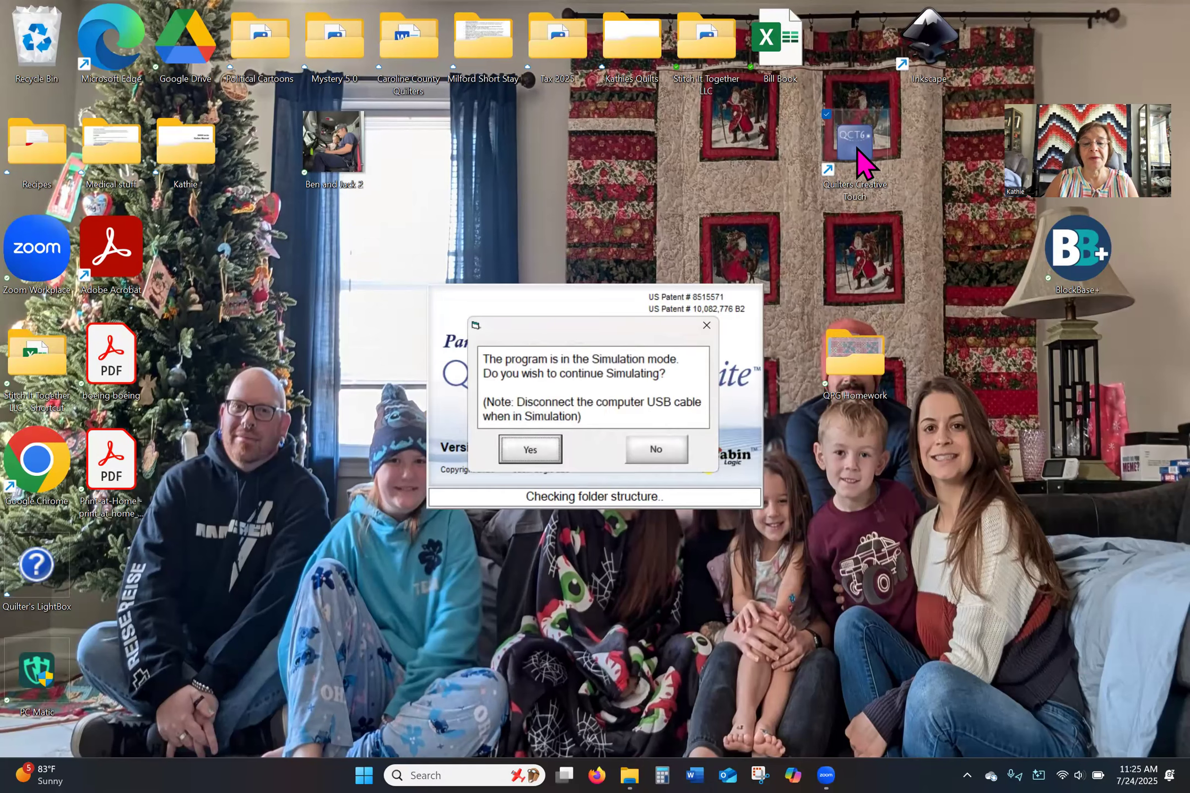
left_click(527, 451)
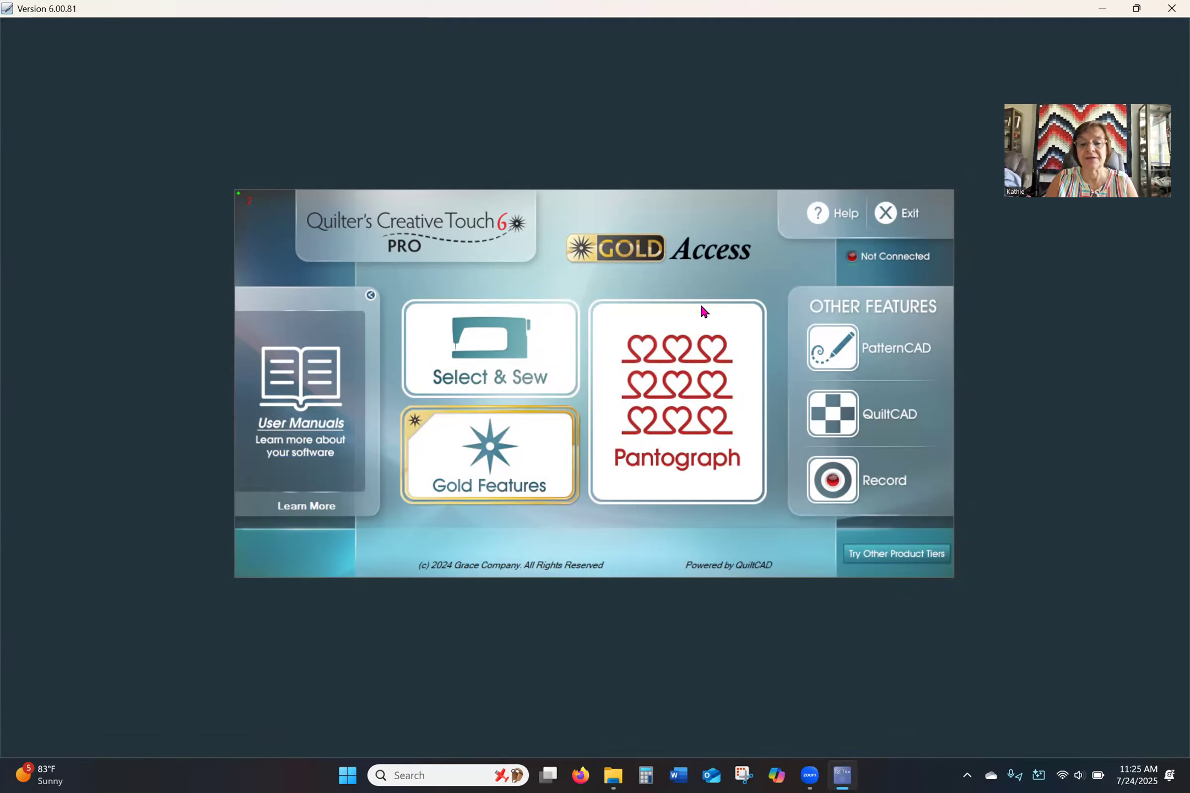
Open the Pantograph feature with a safe area 120 wide and 17.5 deep.
left_click(664, 430)
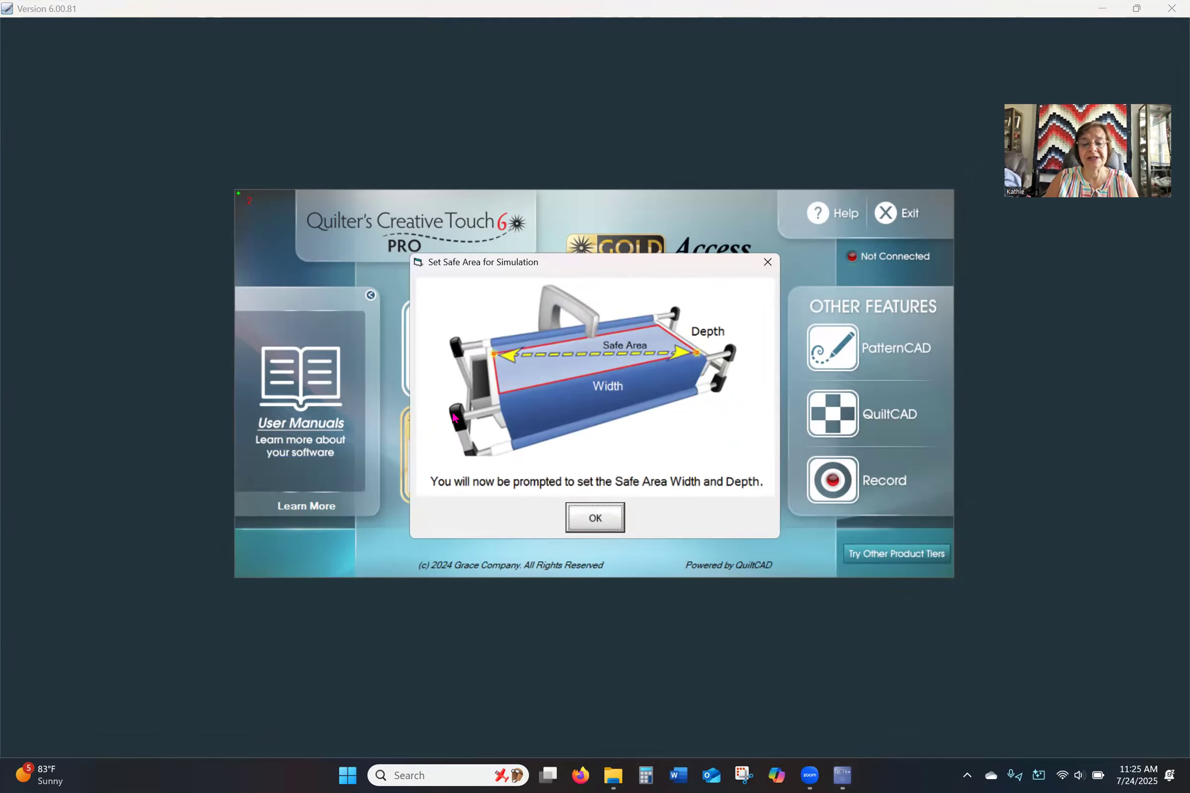
left_click(584, 518)
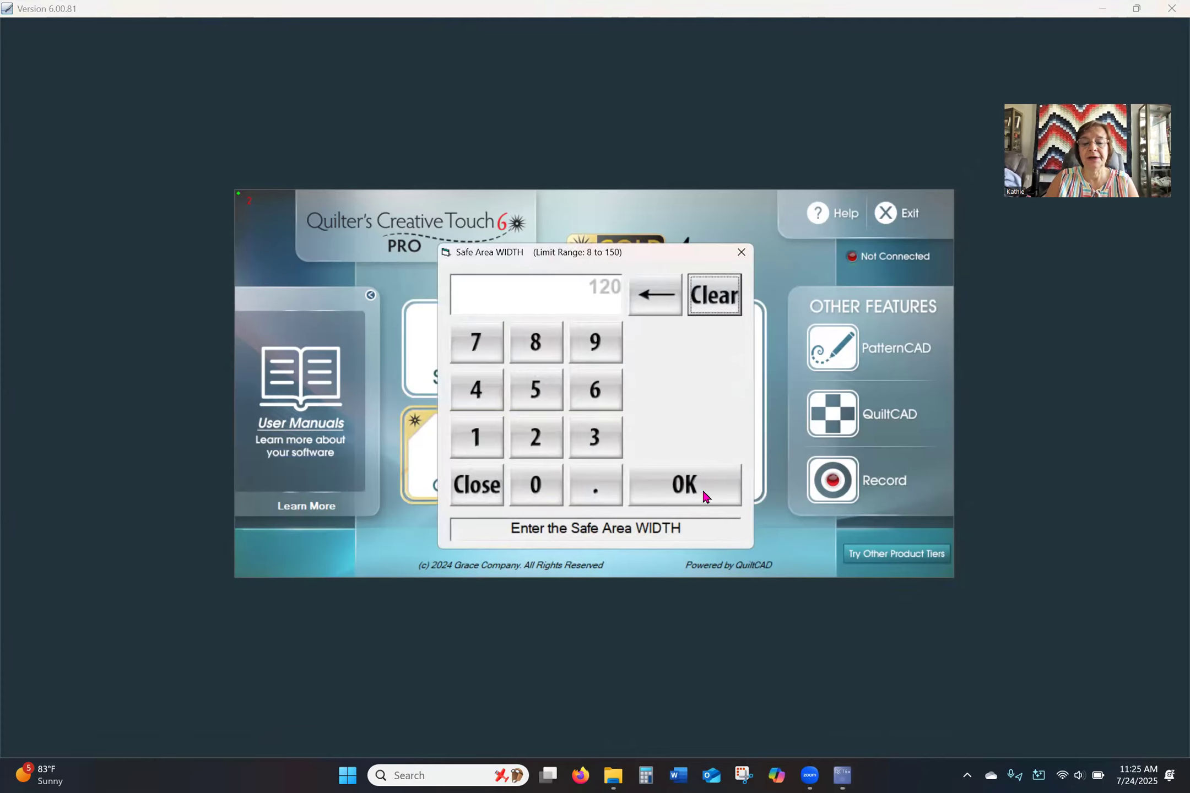
left_click(697, 484)
left_click(698, 484)
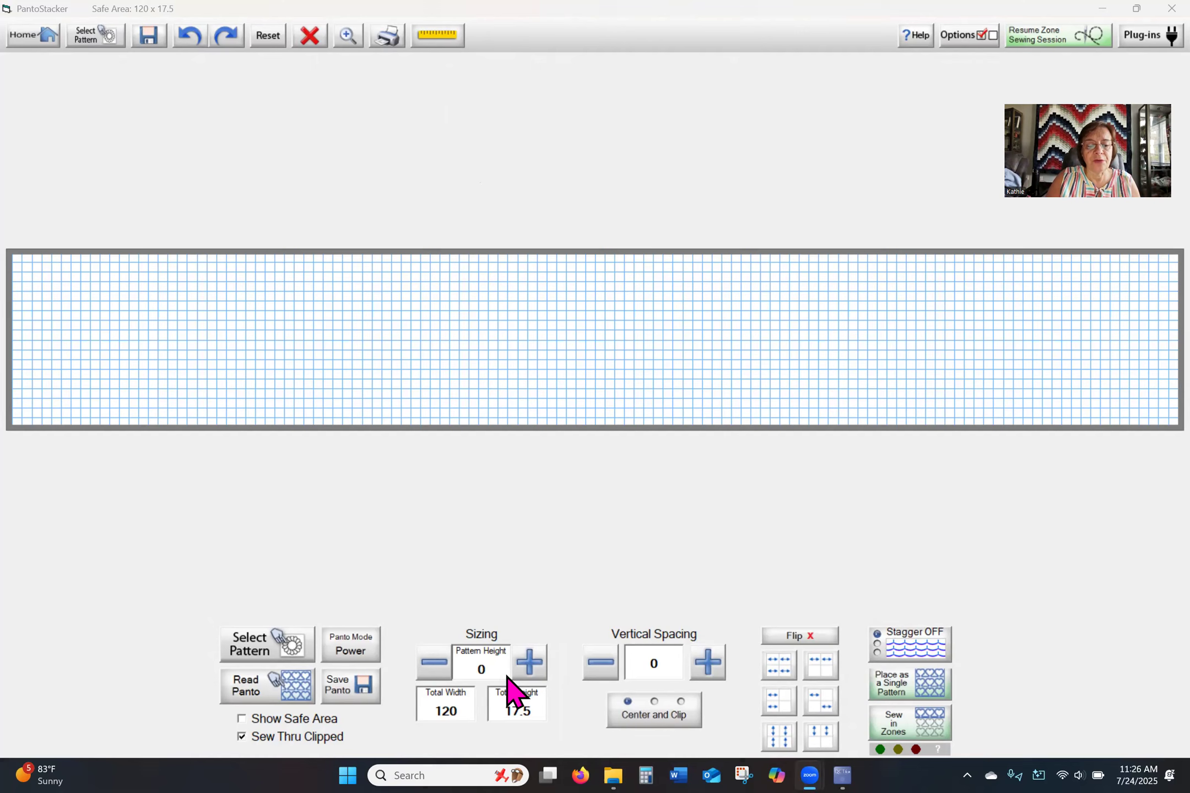
Set the pantograph's total width to 47 and total height to 45.
left_click(444, 703)
left_click(445, 713)
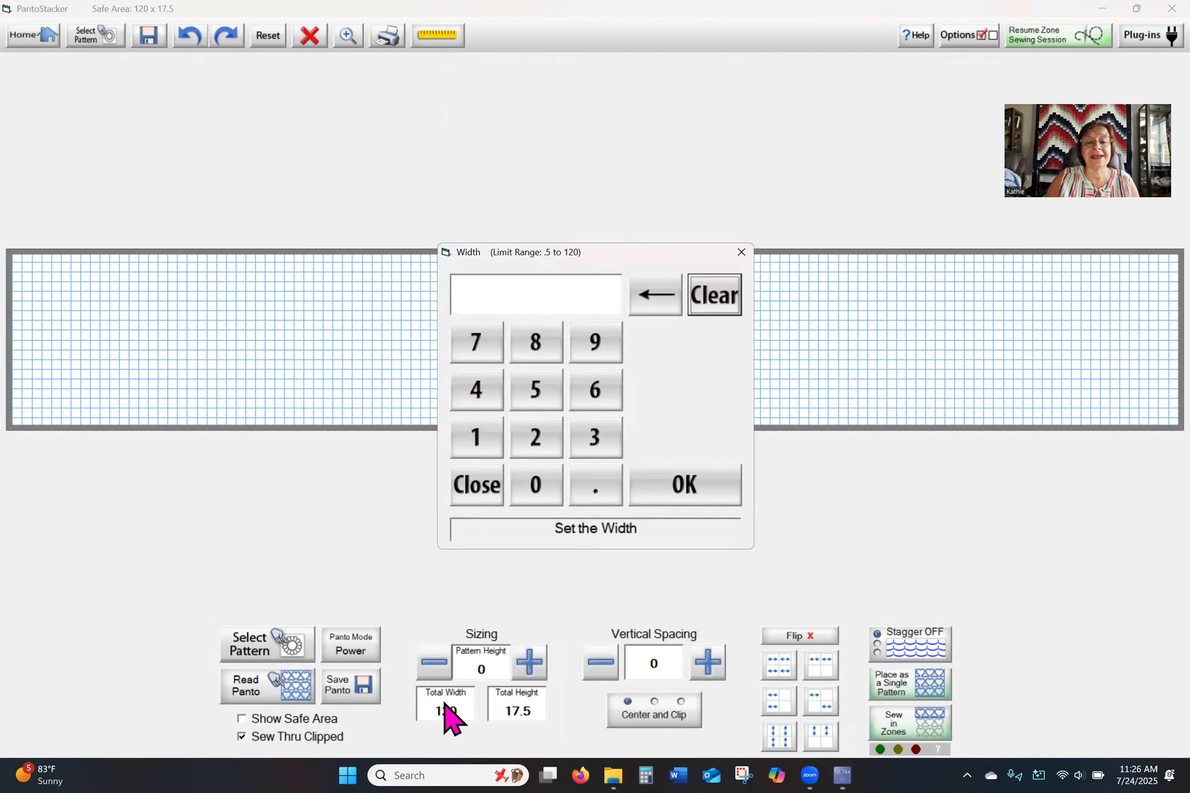
left_click(477, 391)
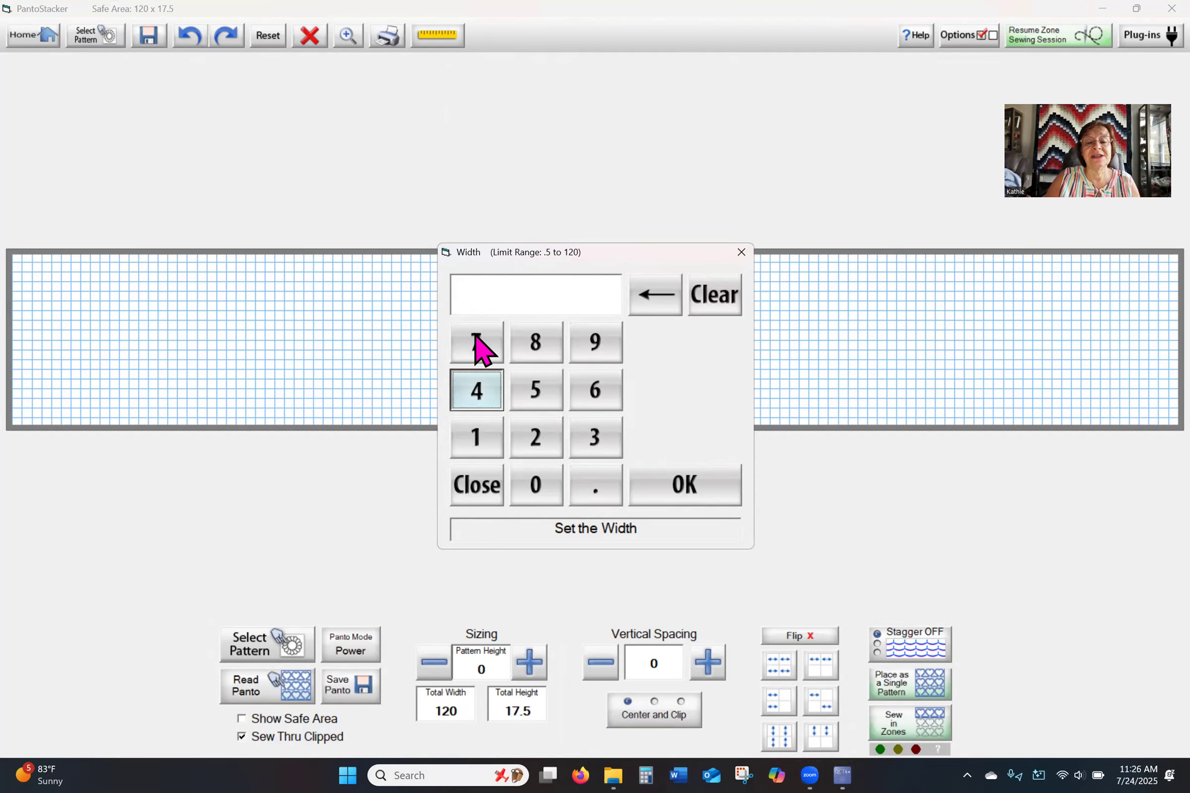
left_click(477, 344)
left_click(663, 492)
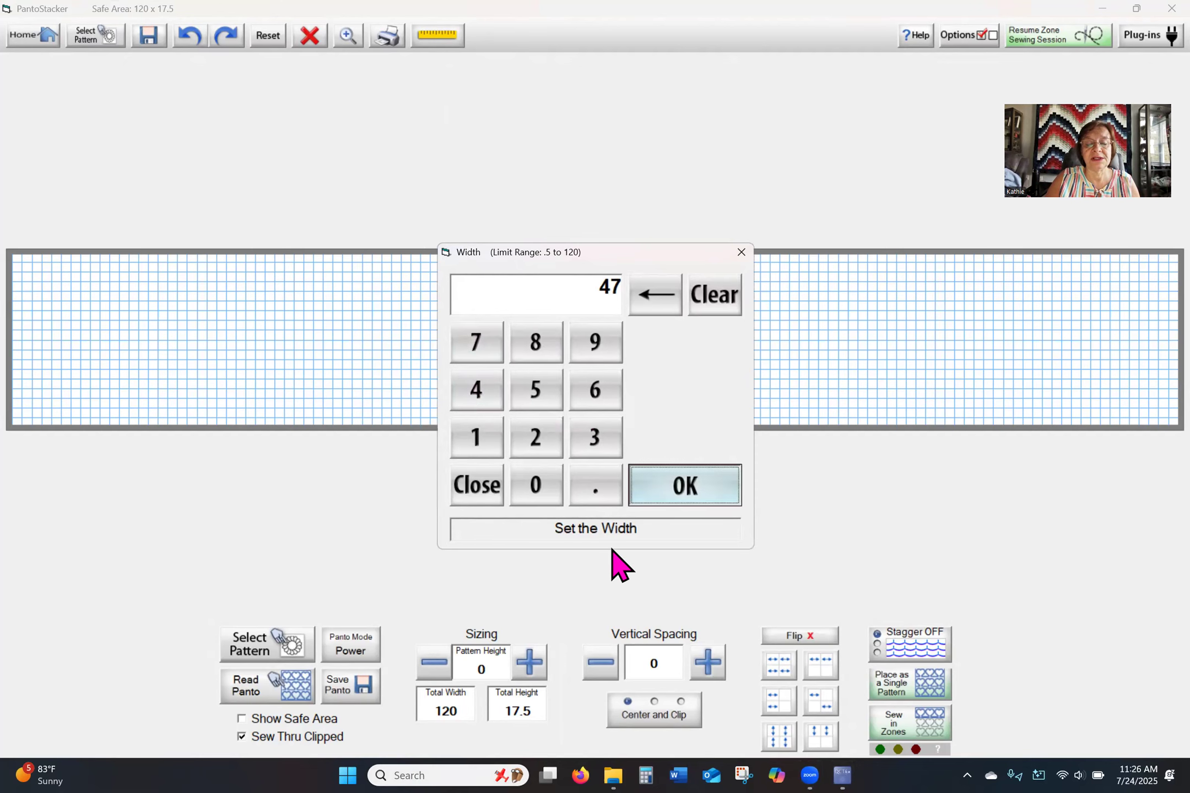
left_click(523, 708)
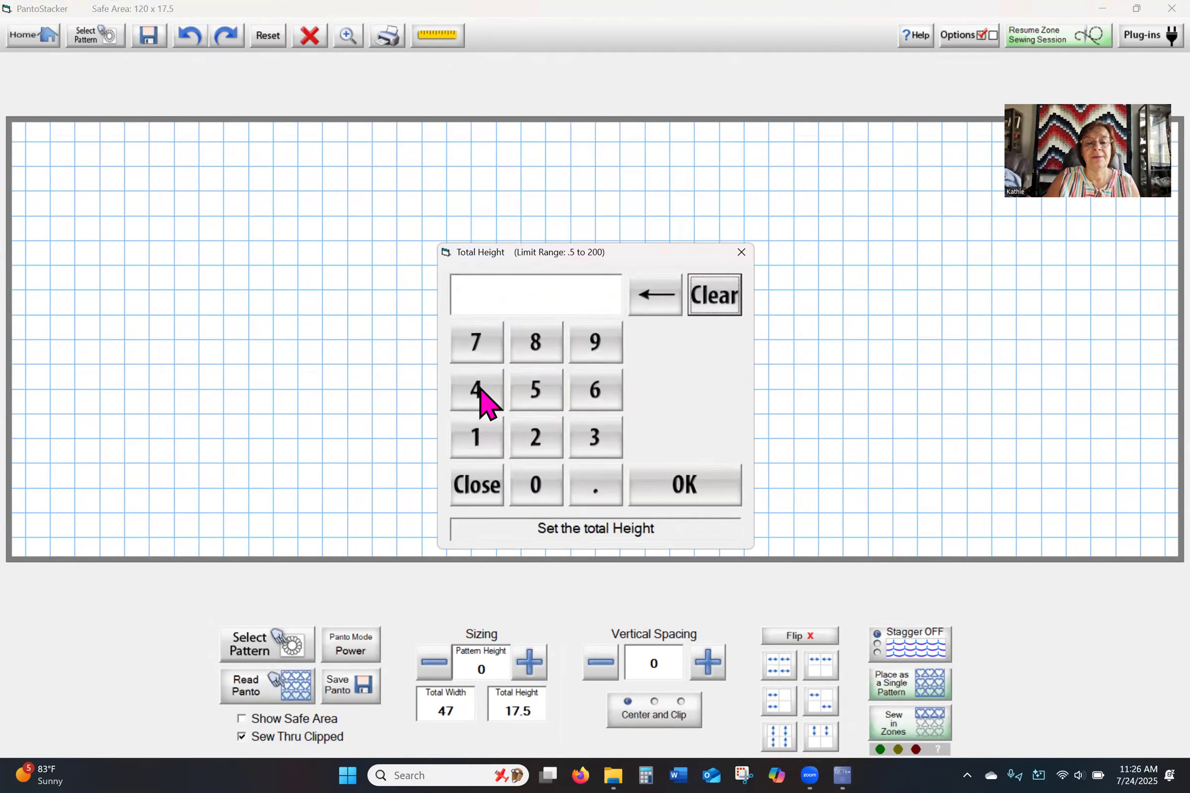
left_click(481, 392)
left_click(540, 405)
left_click(668, 495)
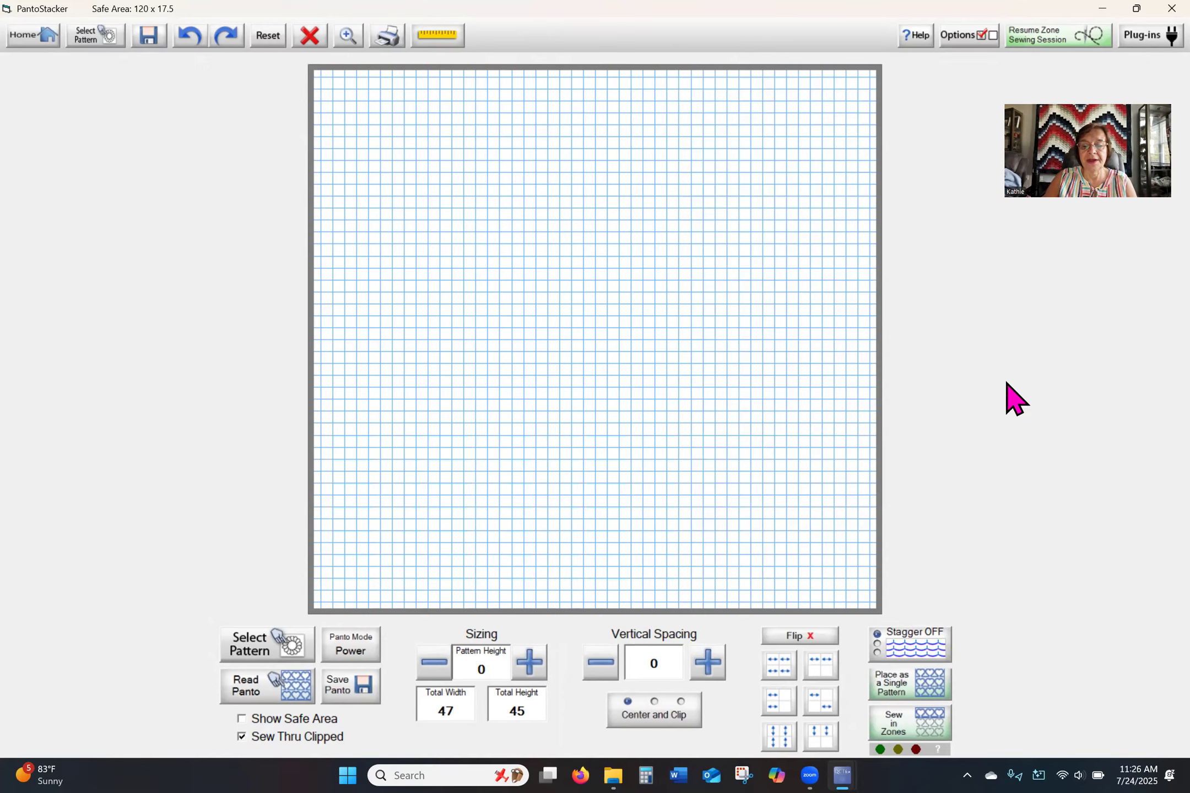
Load the pattern pumpkins e2e.gpf from the g_set_october21 folder in Gold Patterns.
left_click(278, 650)
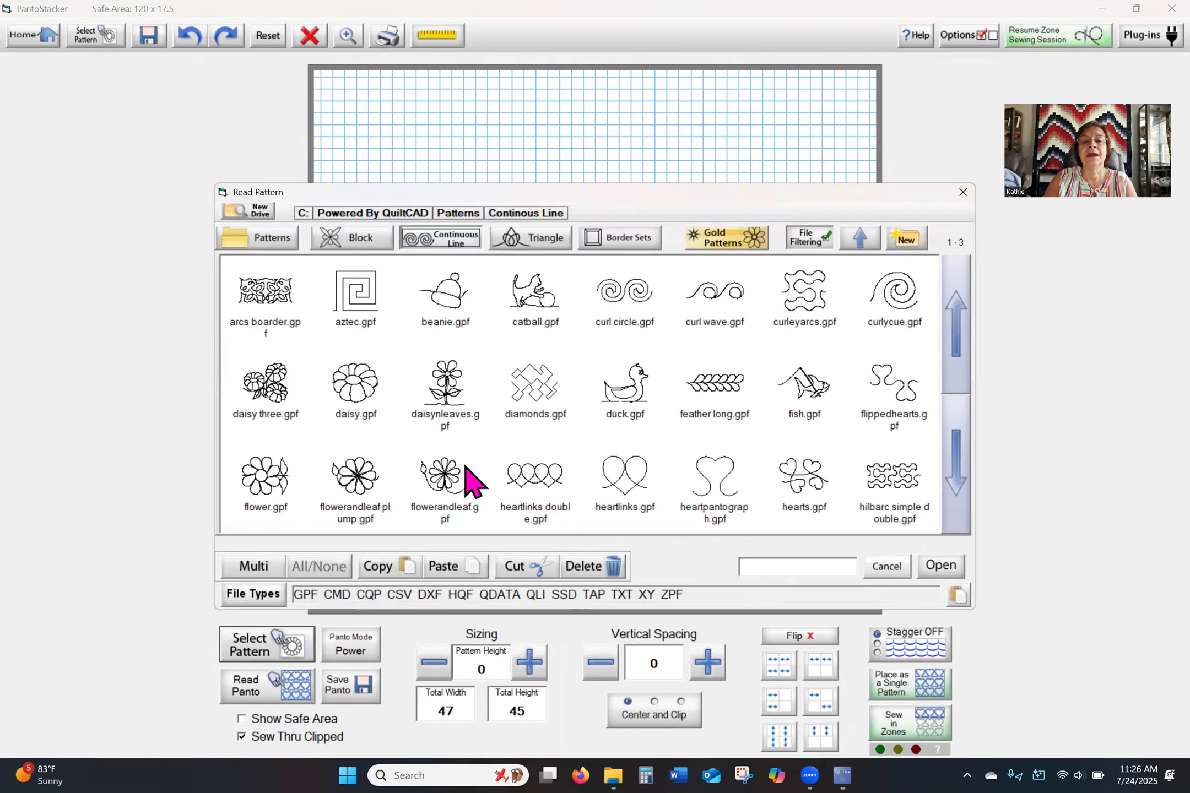
left_click(287, 240)
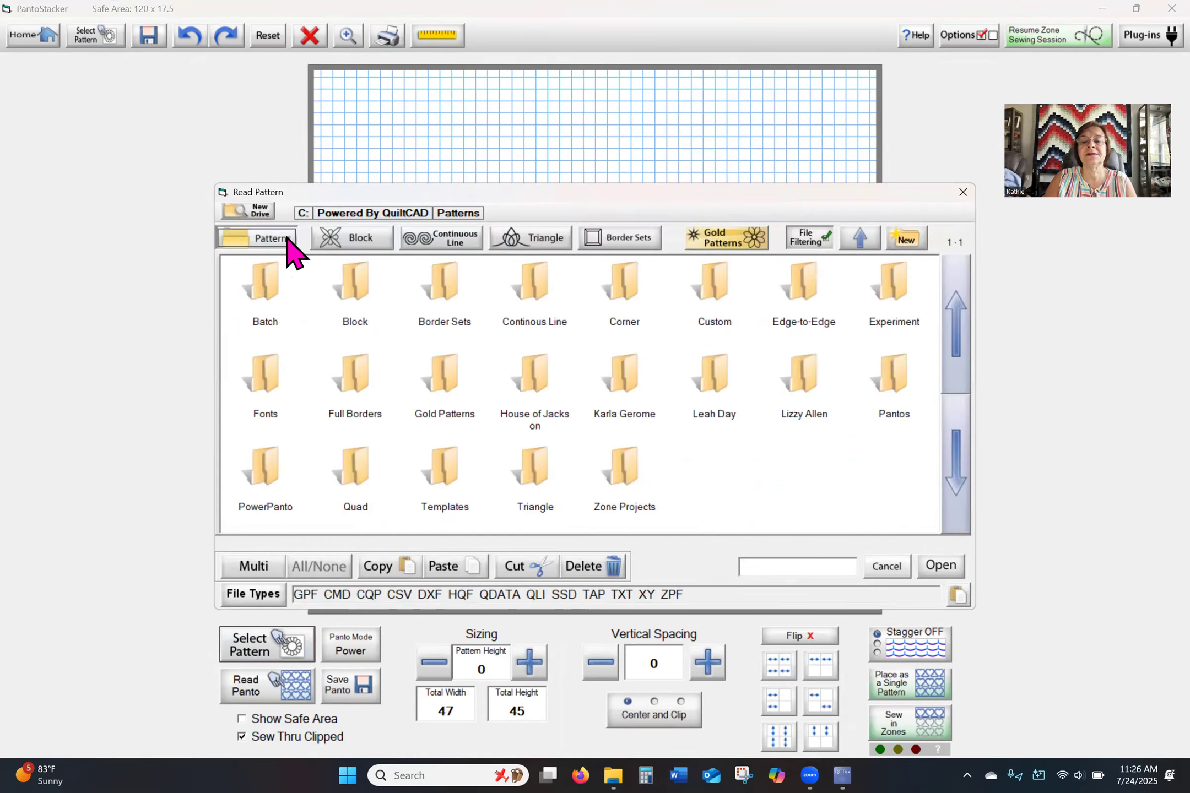
left_click(714, 234)
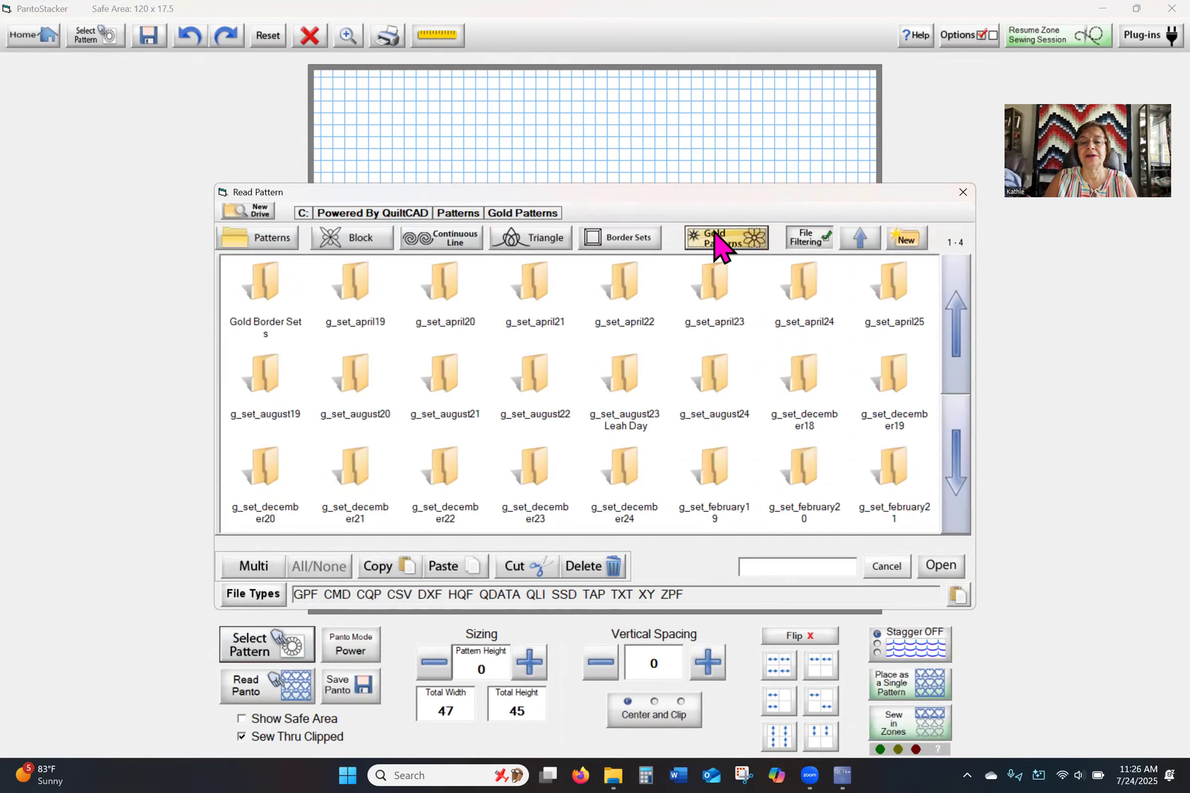
left_click(958, 509)
left_click(958, 509)
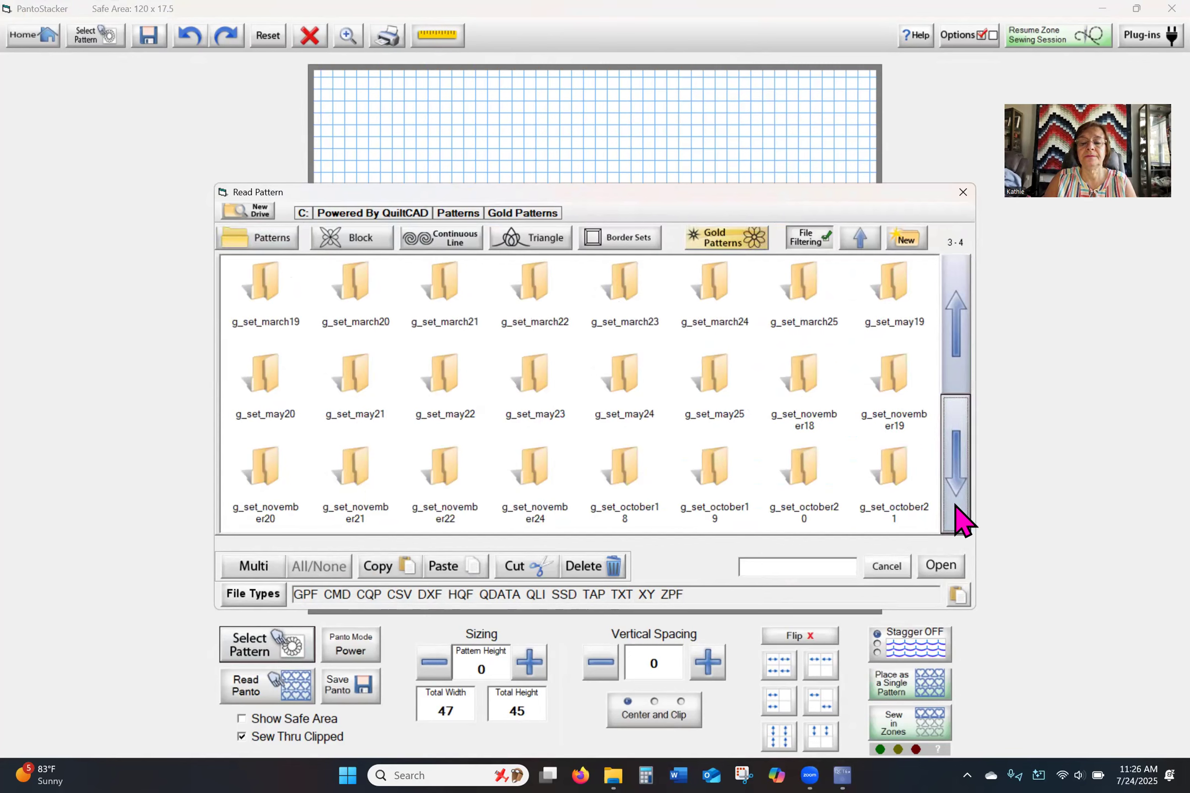
double_click(894, 475)
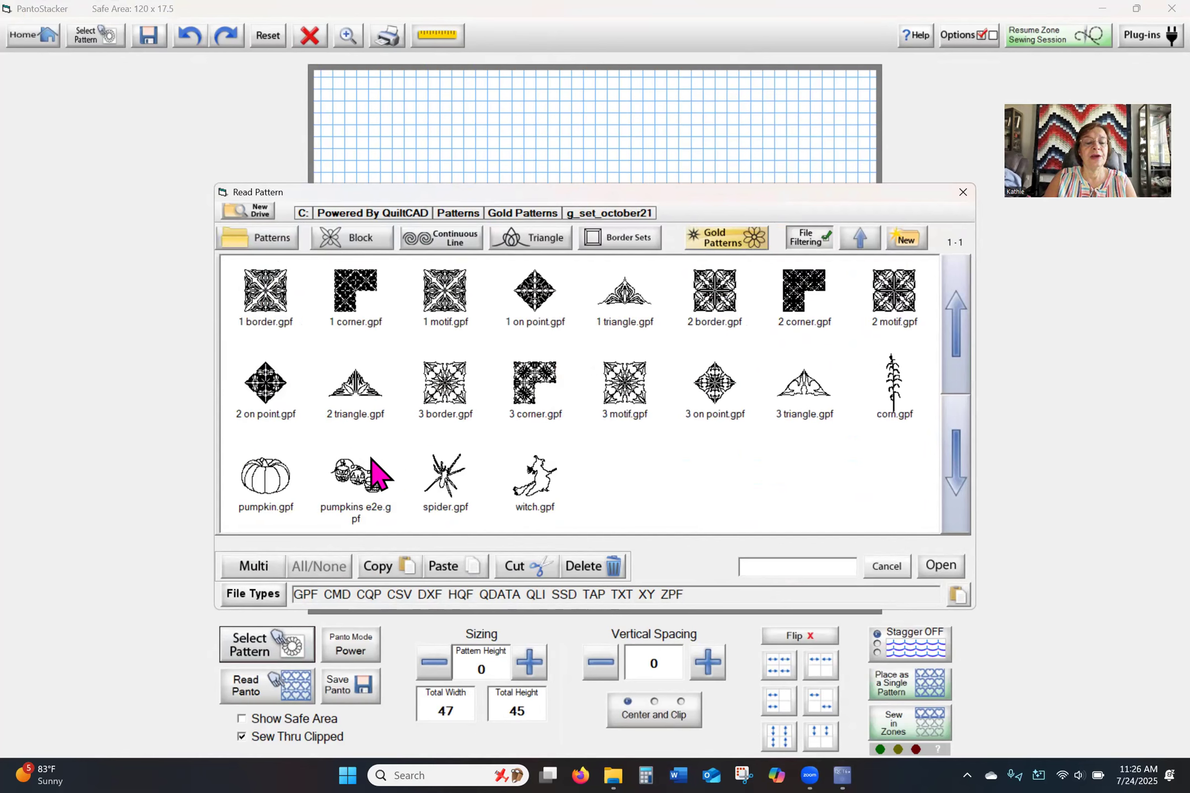
left_click(361, 485)
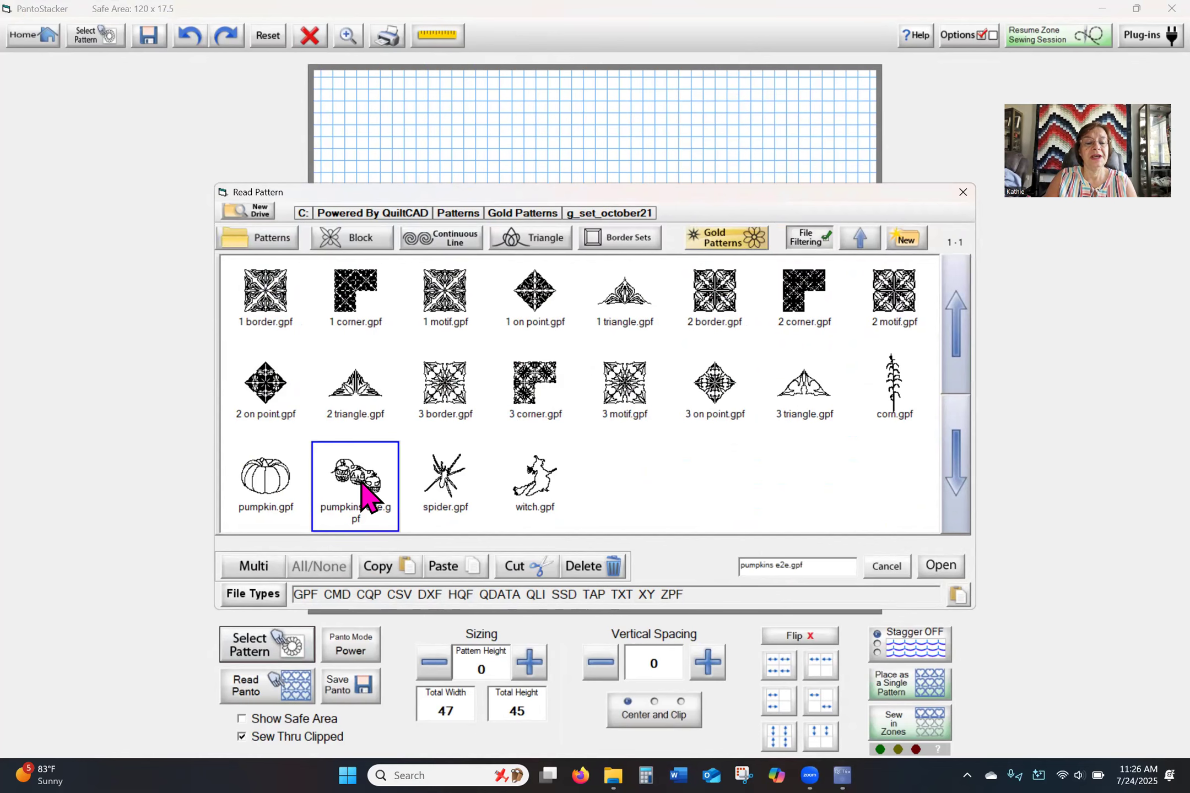
left_click(936, 569)
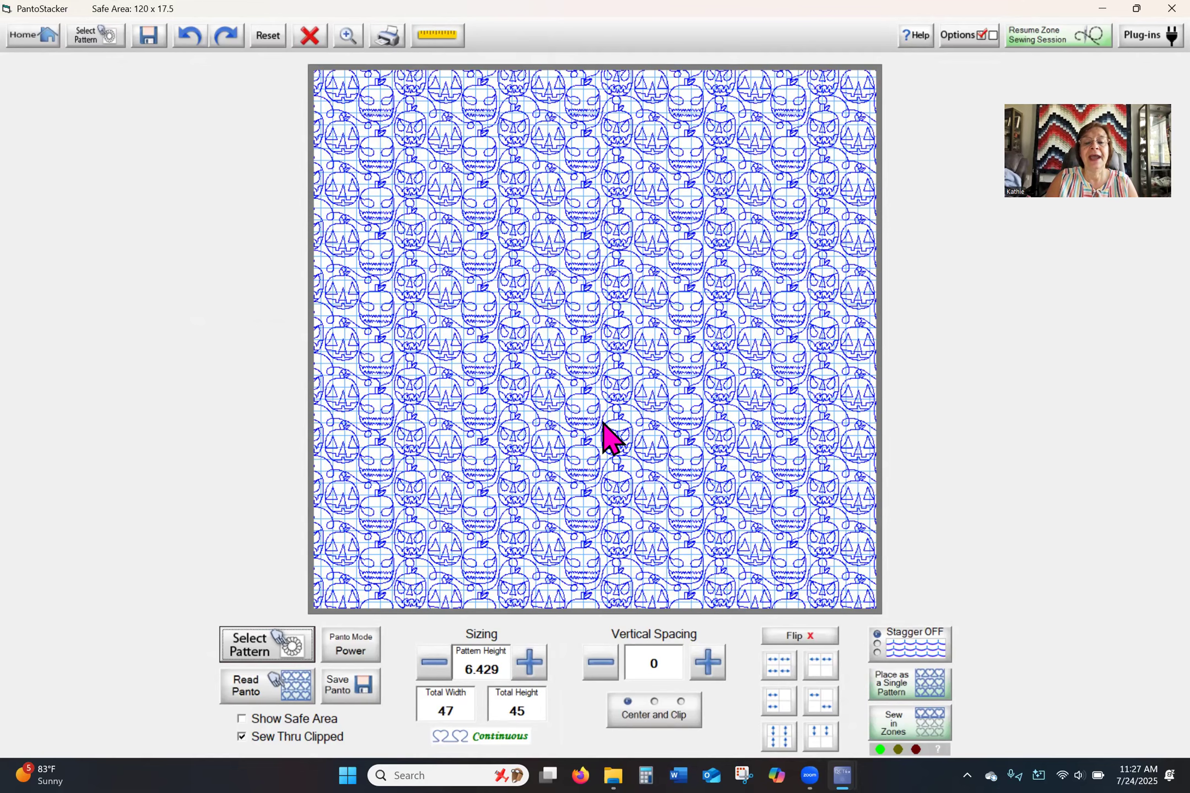
Increase the vertical spacing between the pumpkin rows to 0.3.
left_click(706, 668)
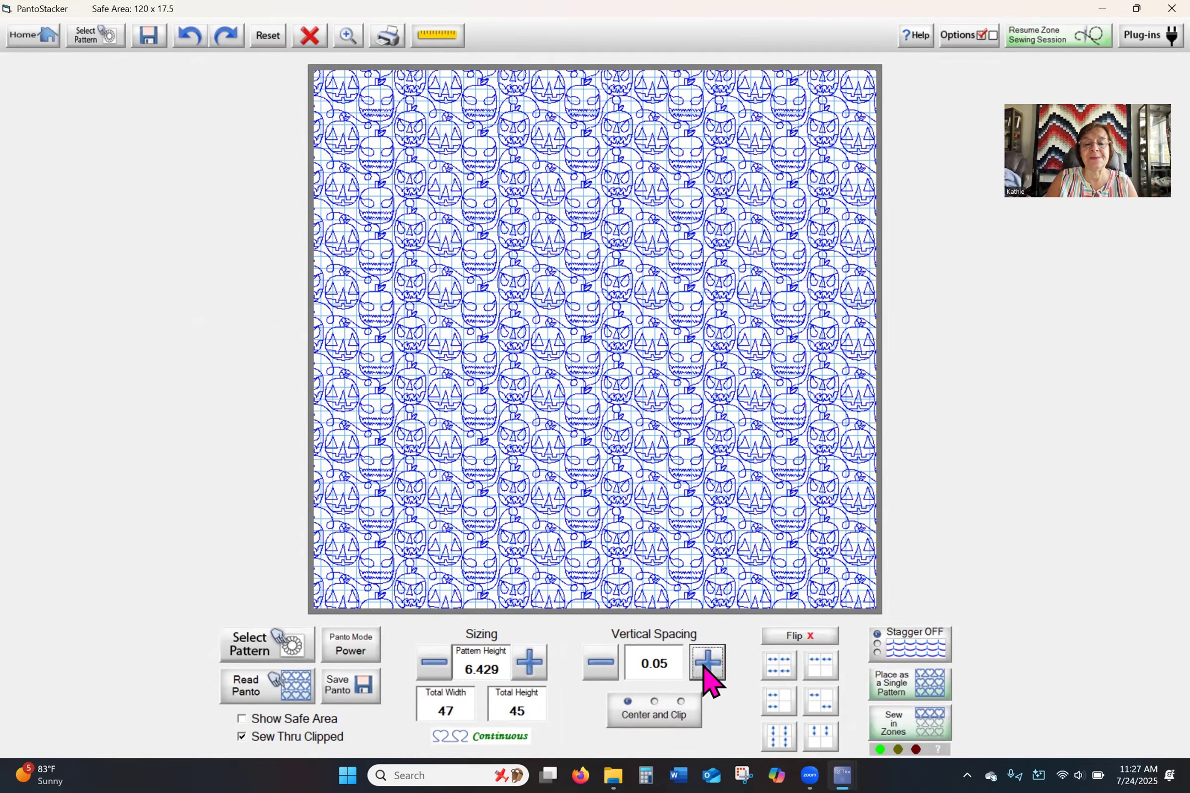
left_click(705, 668)
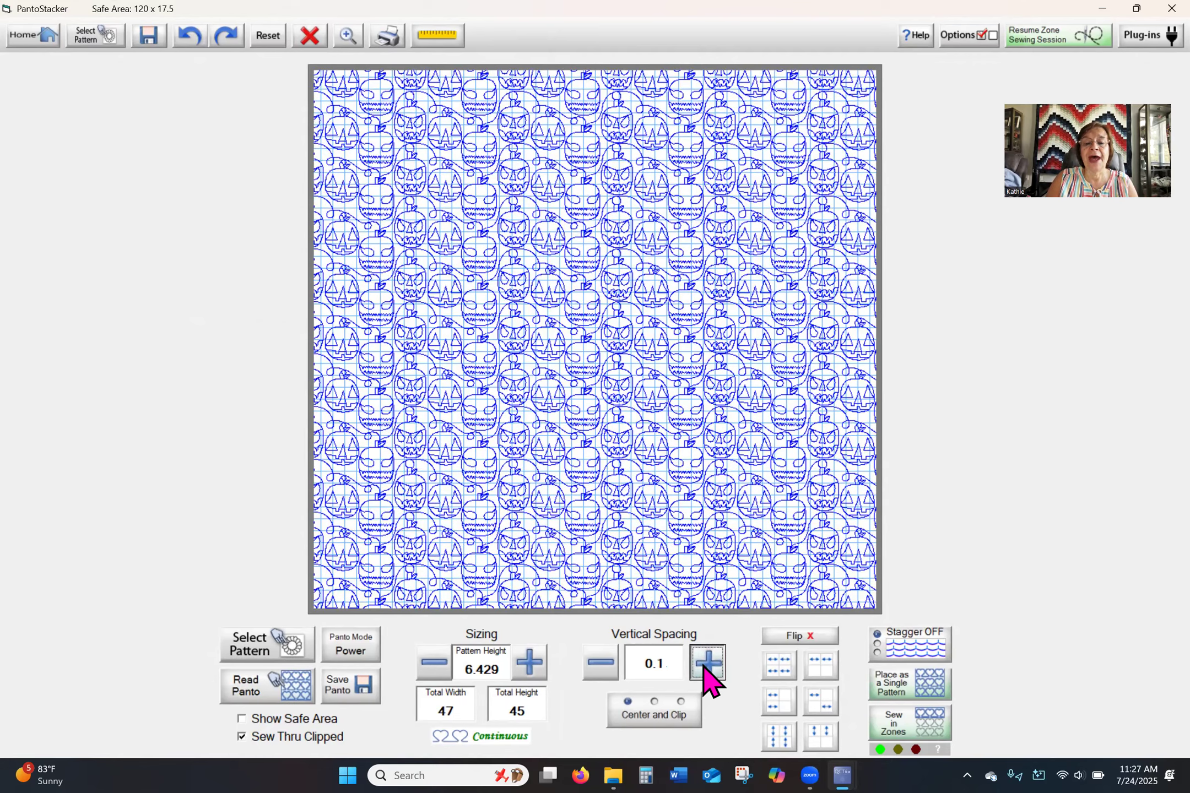
left_click(706, 668)
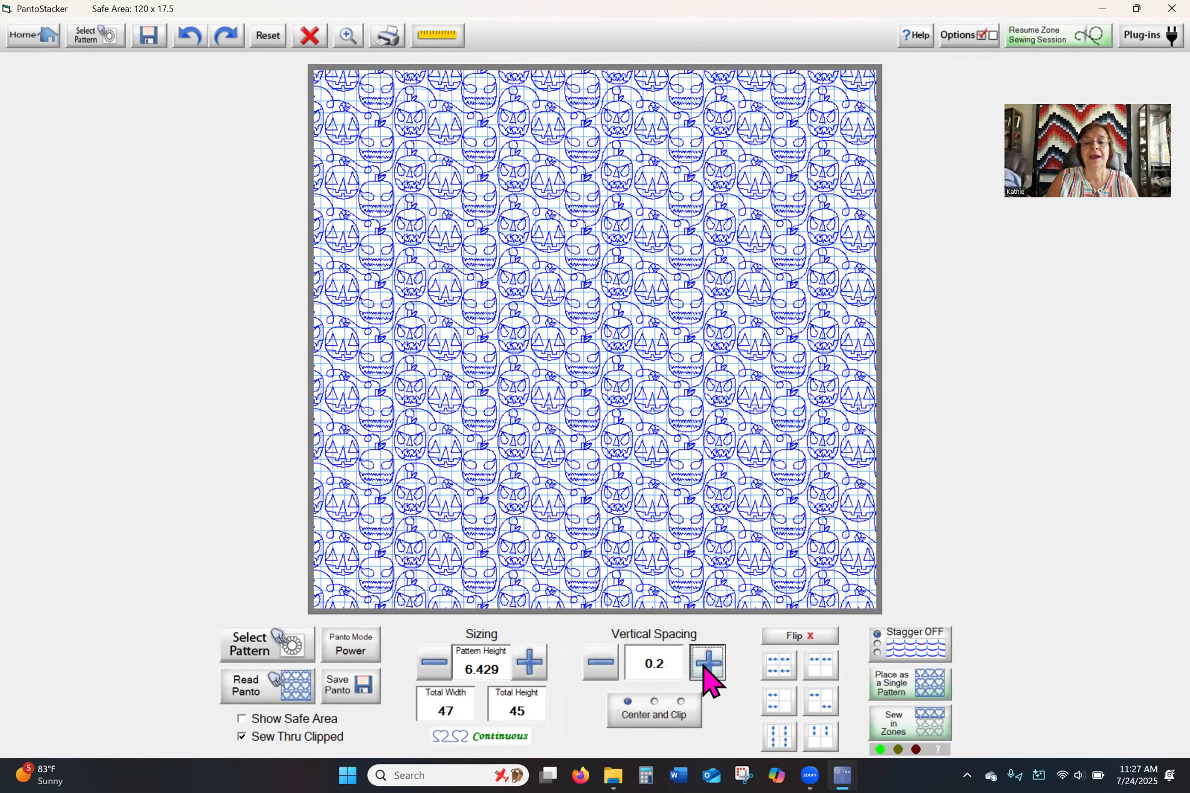
left_click(706, 669)
left_click(705, 668)
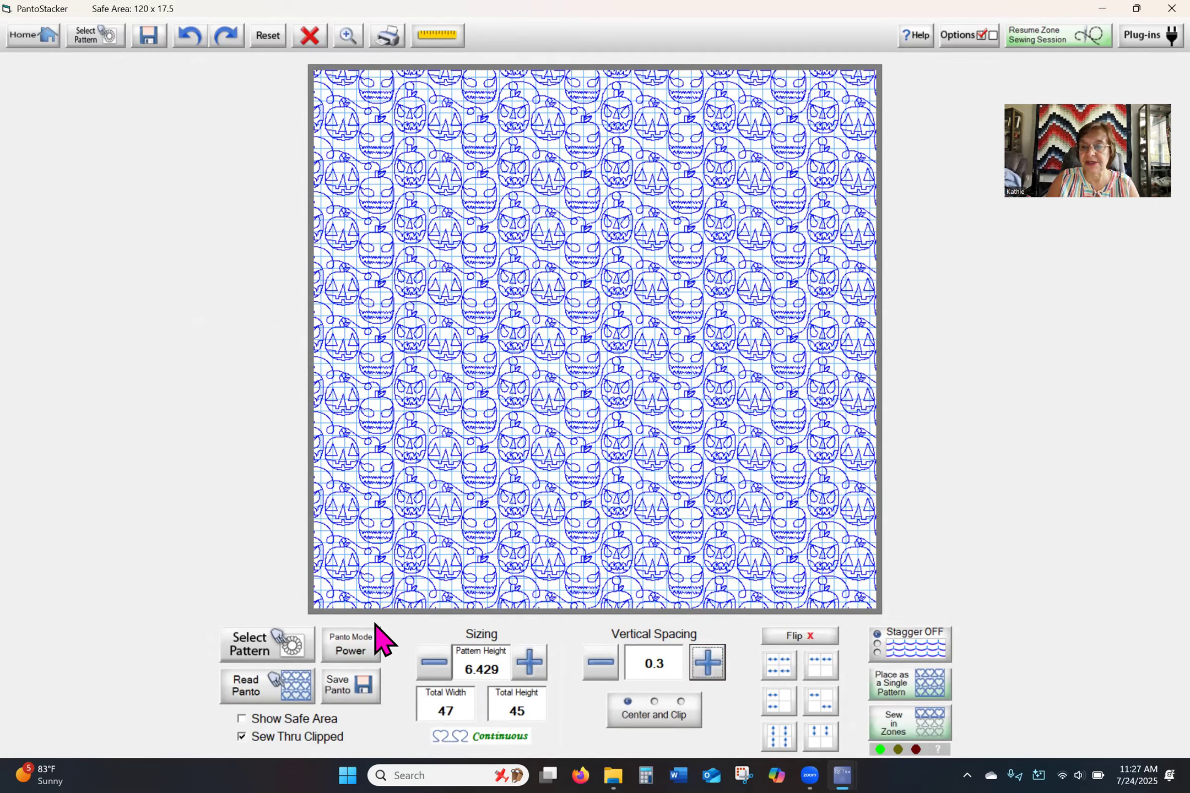
Restart the design in Power Panto mode and reload the pattern pumpkins e2e.gpf.
left_click(351, 646)
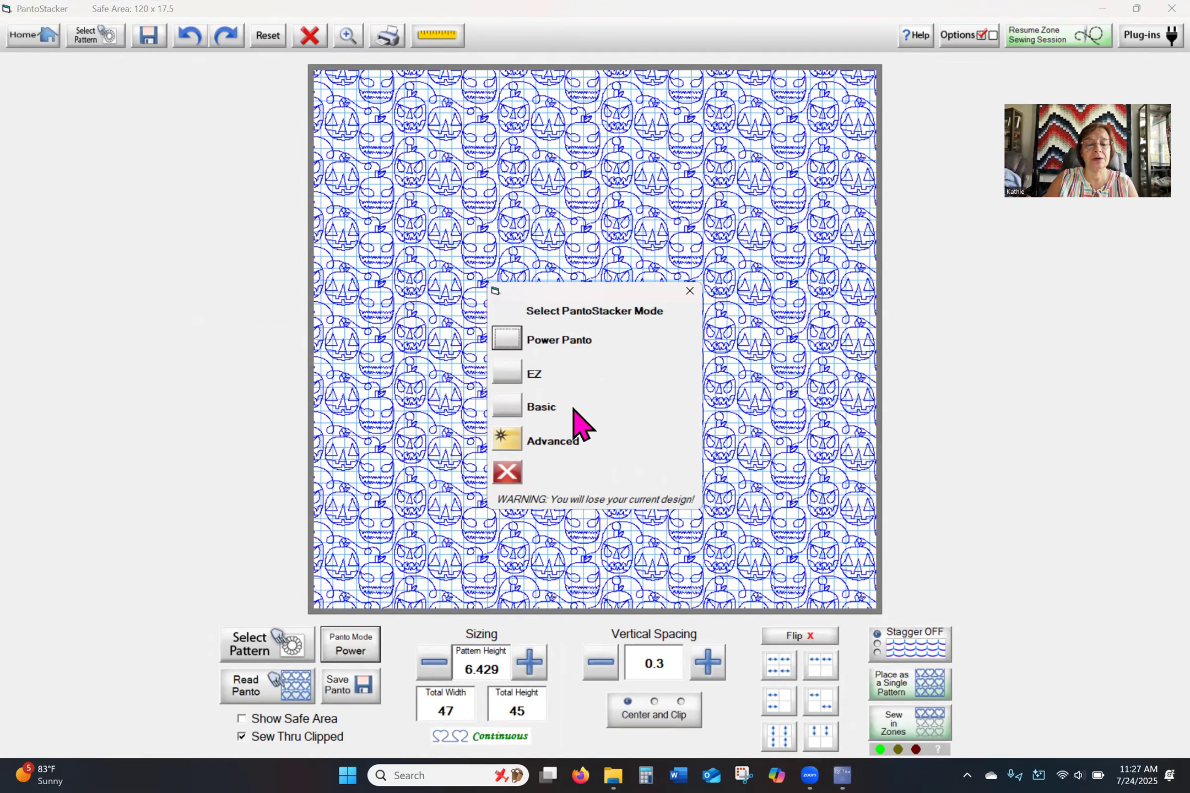
left_click(507, 343)
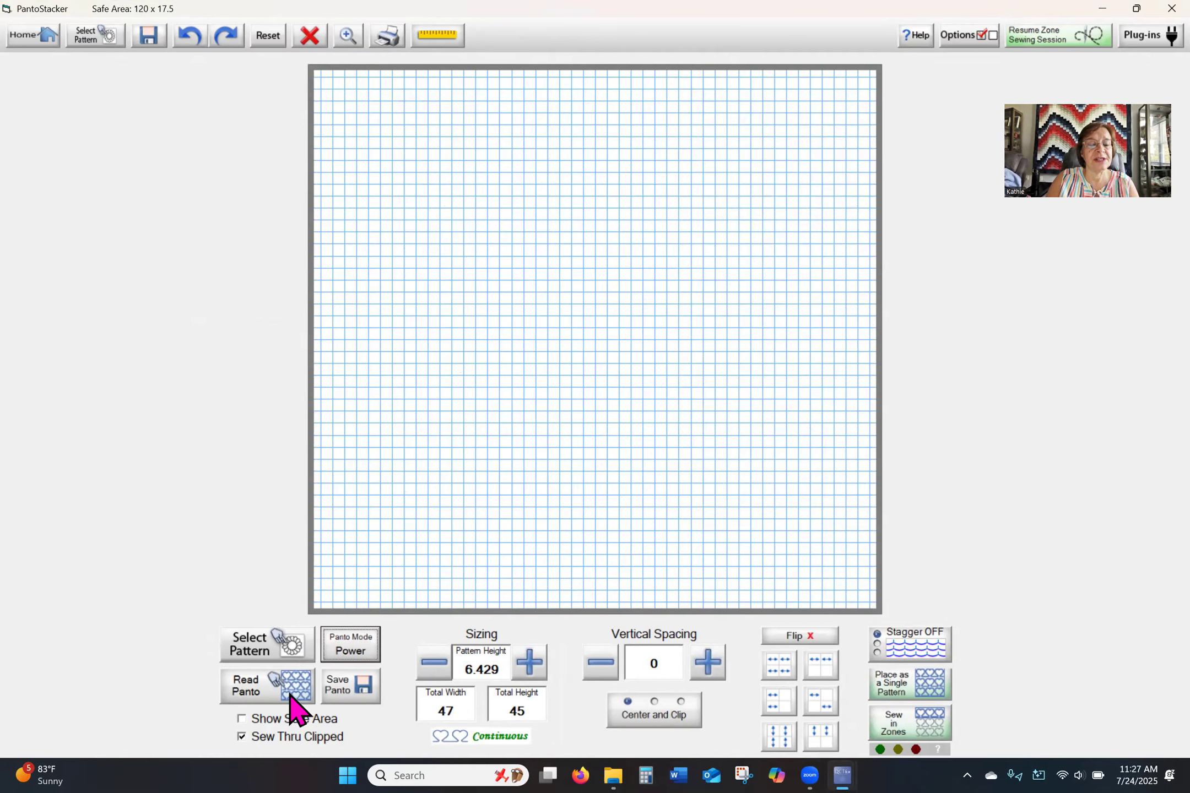
left_click(292, 654)
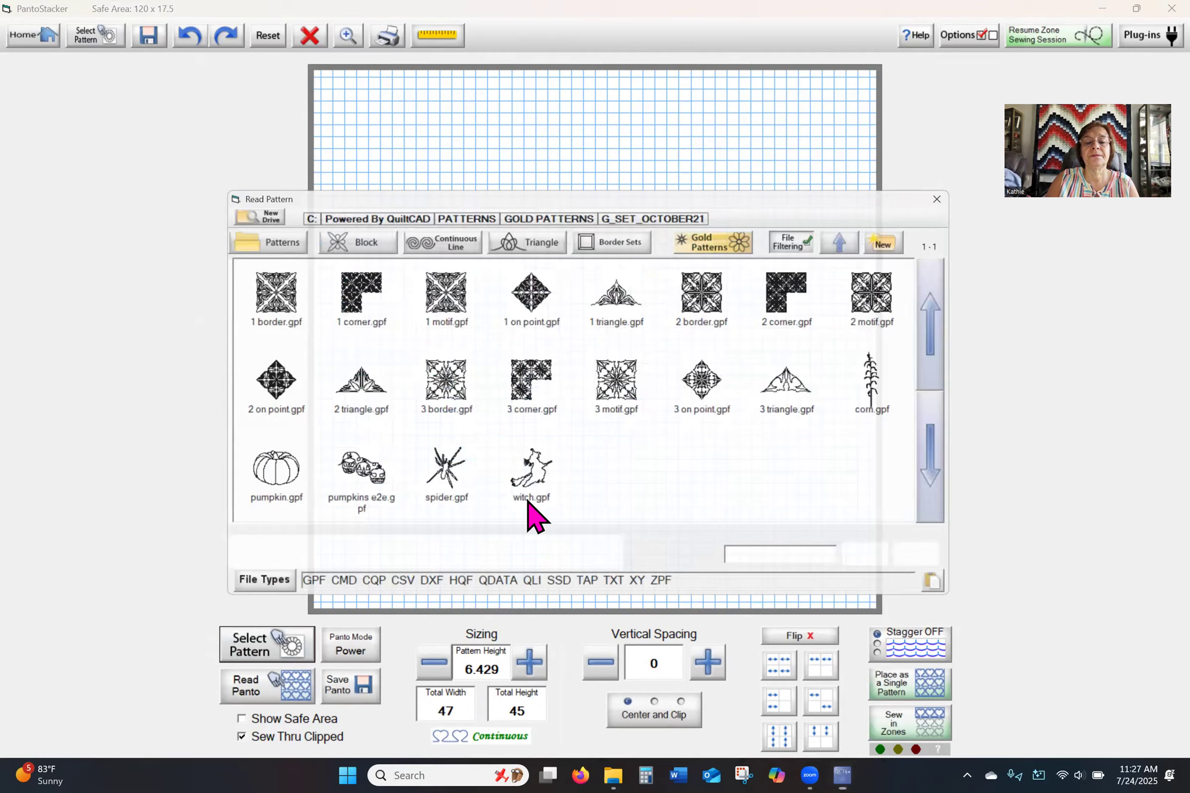
left_click(375, 494)
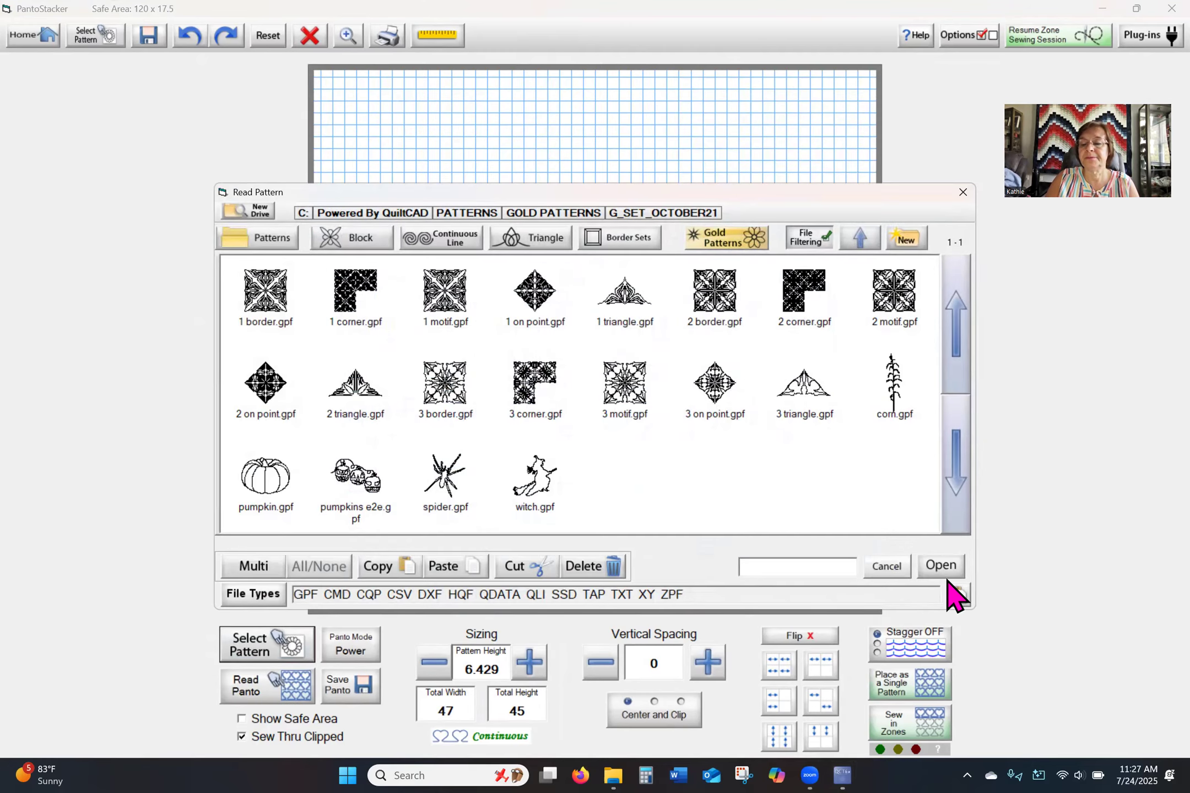
left_click(941, 565)
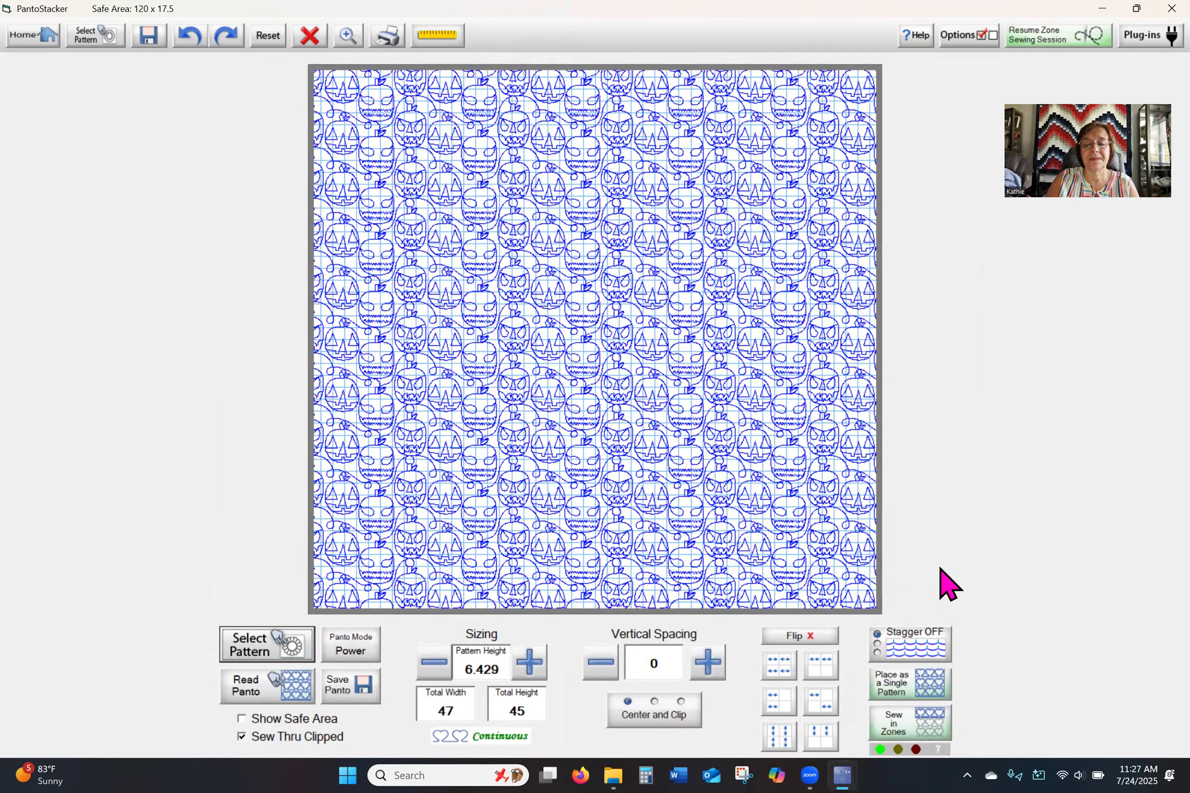
Set the pumpkin rows' vertical spacing to 0.2, and view the Power Panto save dialog without saving.
left_click(709, 662)
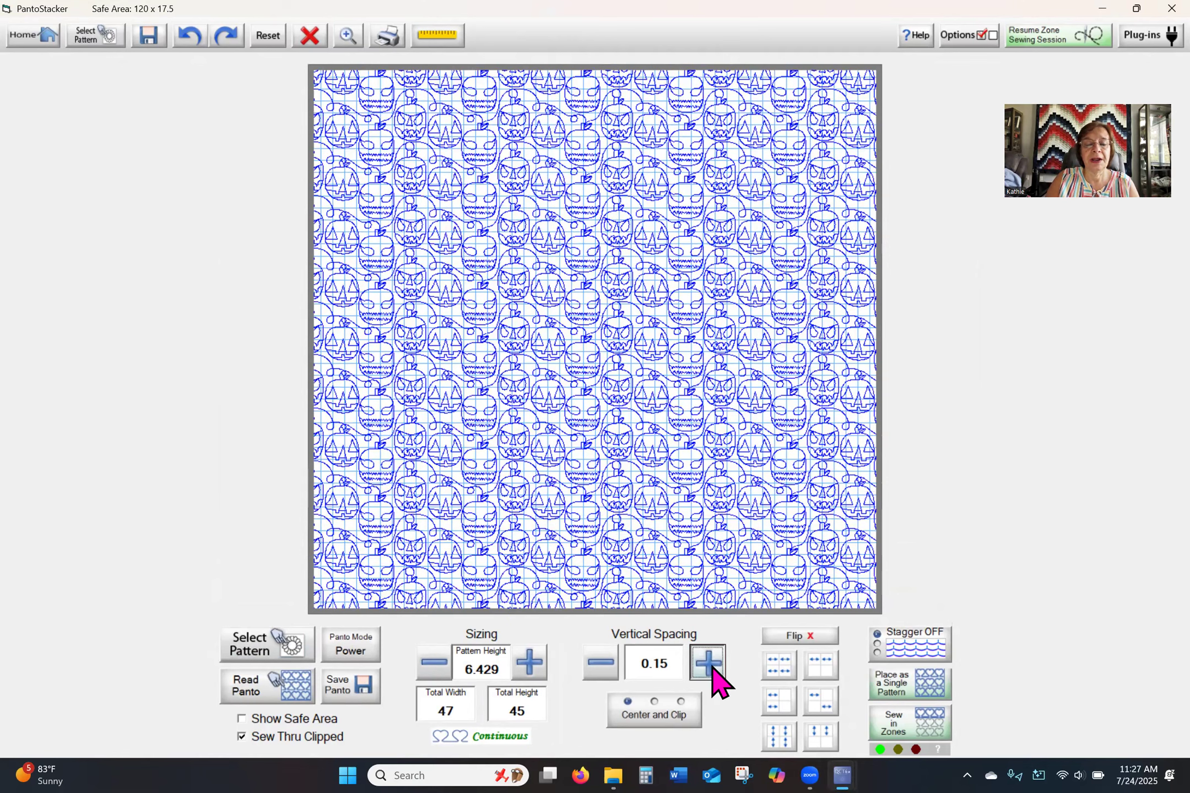
left_click(709, 663)
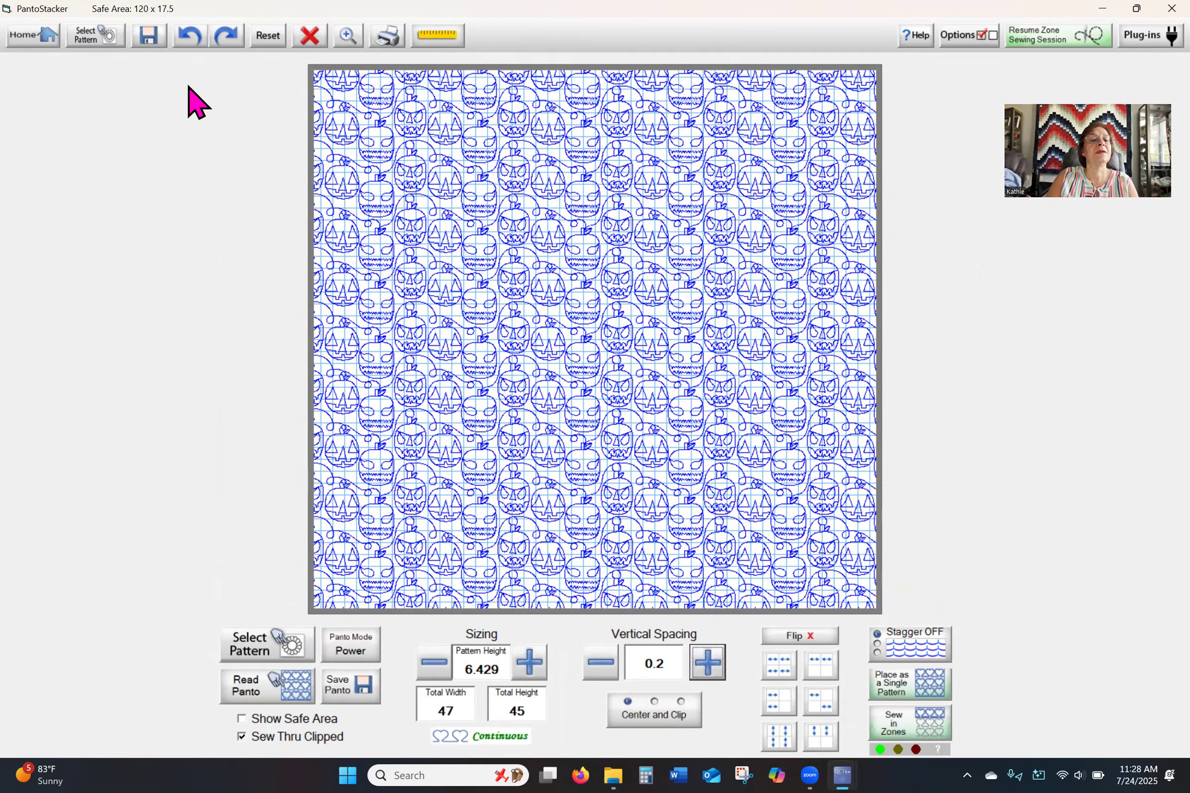
left_click(150, 36)
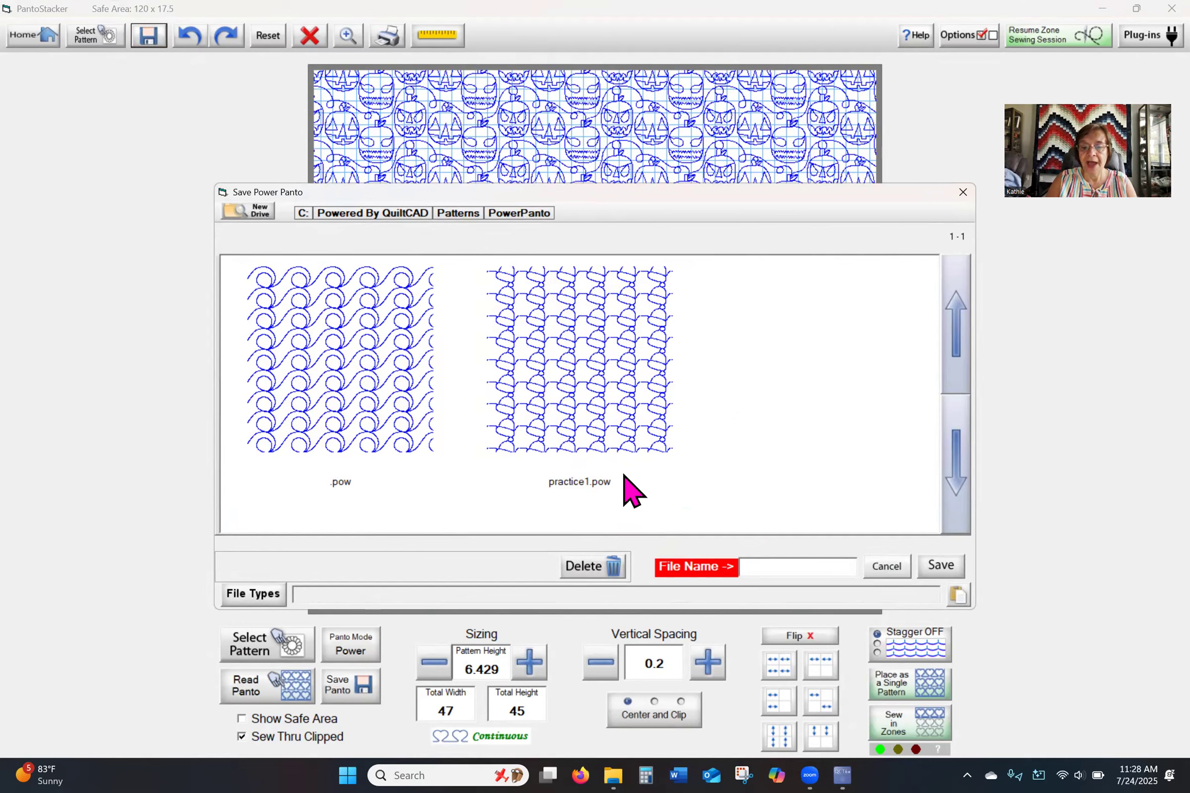
left_click(963, 193)
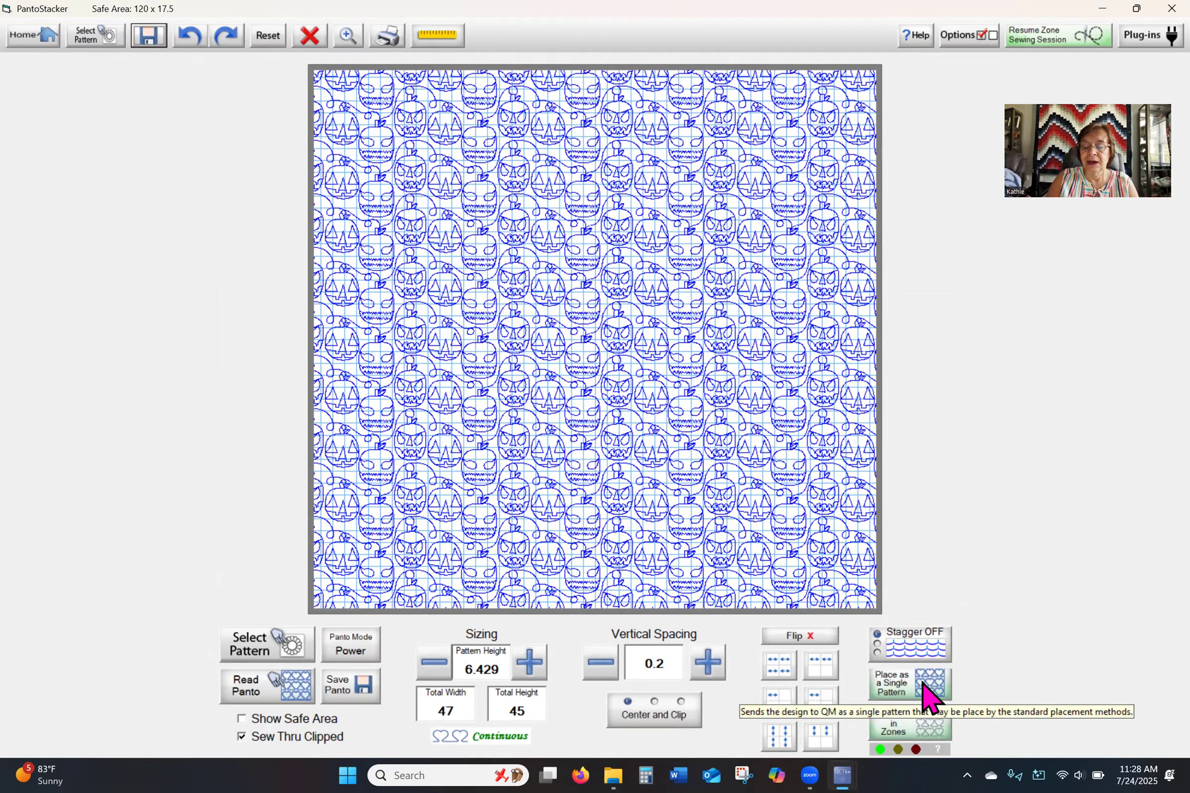
Send the pumpkin design to Pattern Placement as a single pattern, accepting the resize to the safe area.
left_click(929, 695)
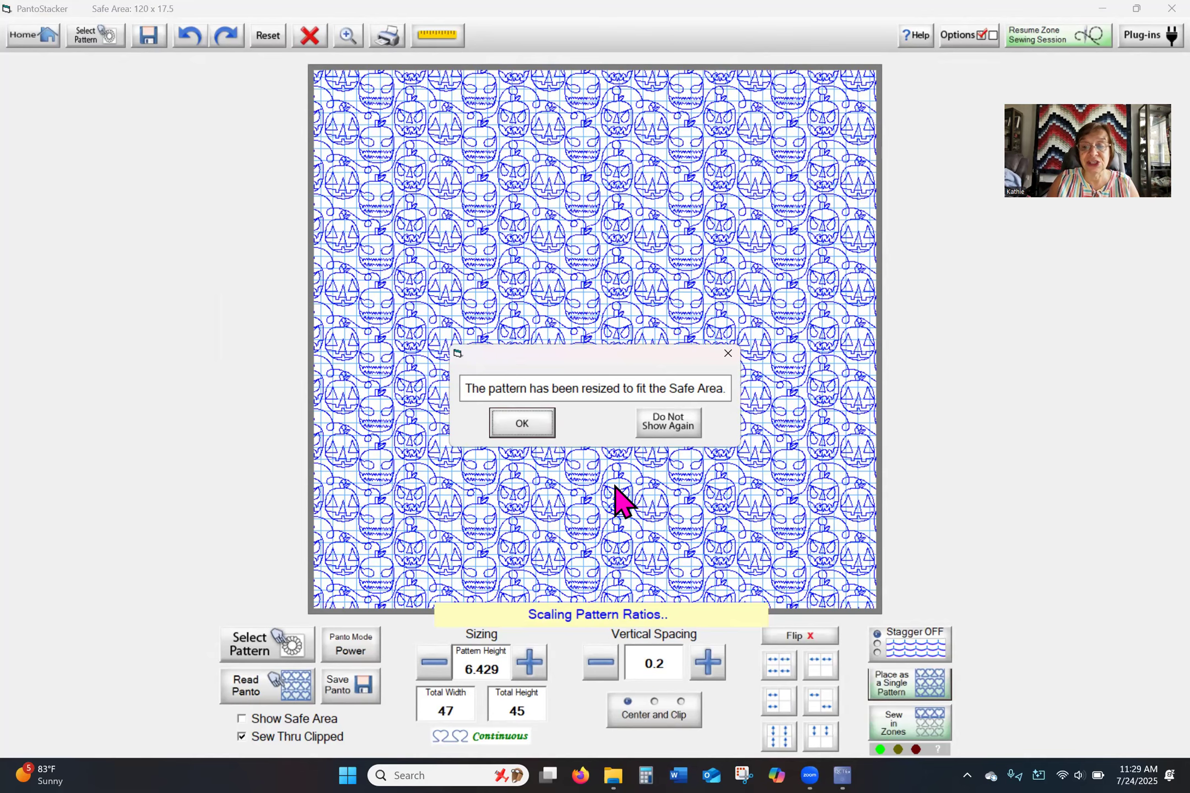
left_click(523, 423)
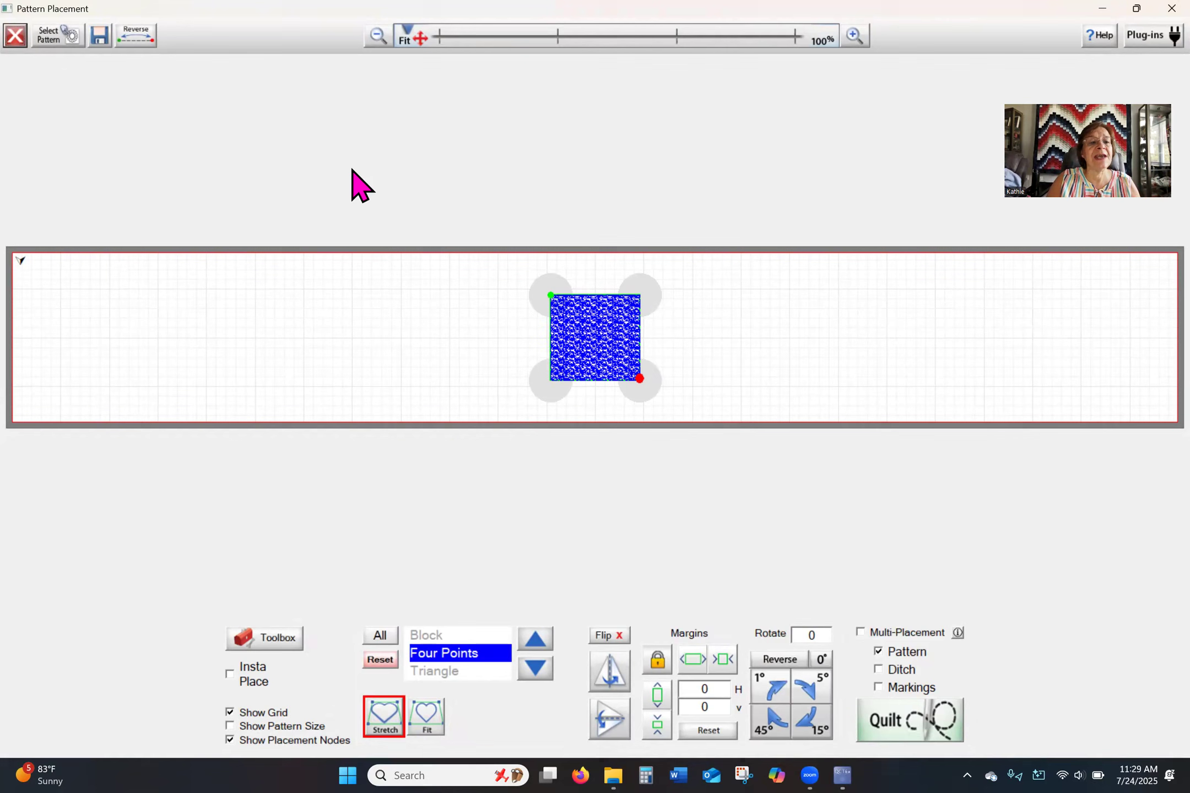
Save the placed pumpkin pattern into the Patterns Experiment folder, overwriting pumpkins 6.gpf, and return to the pantograph design.
left_click(100, 38)
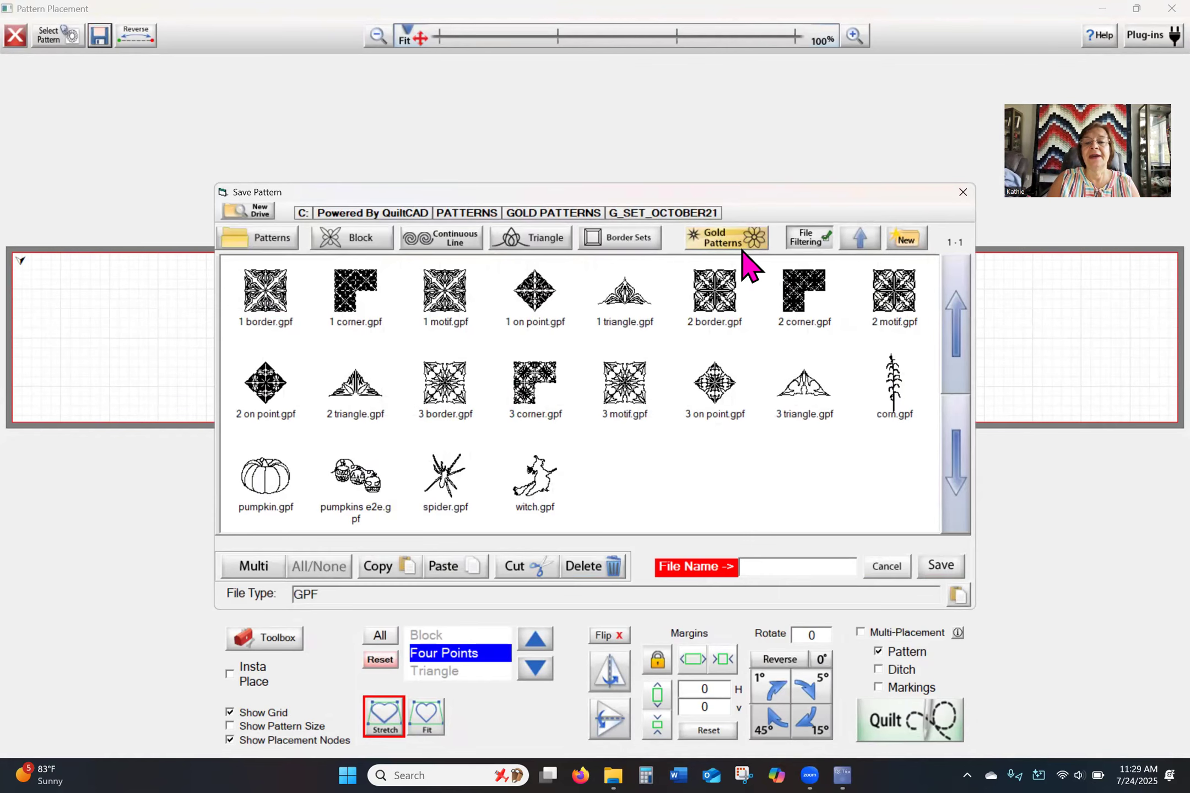
left_click(272, 240)
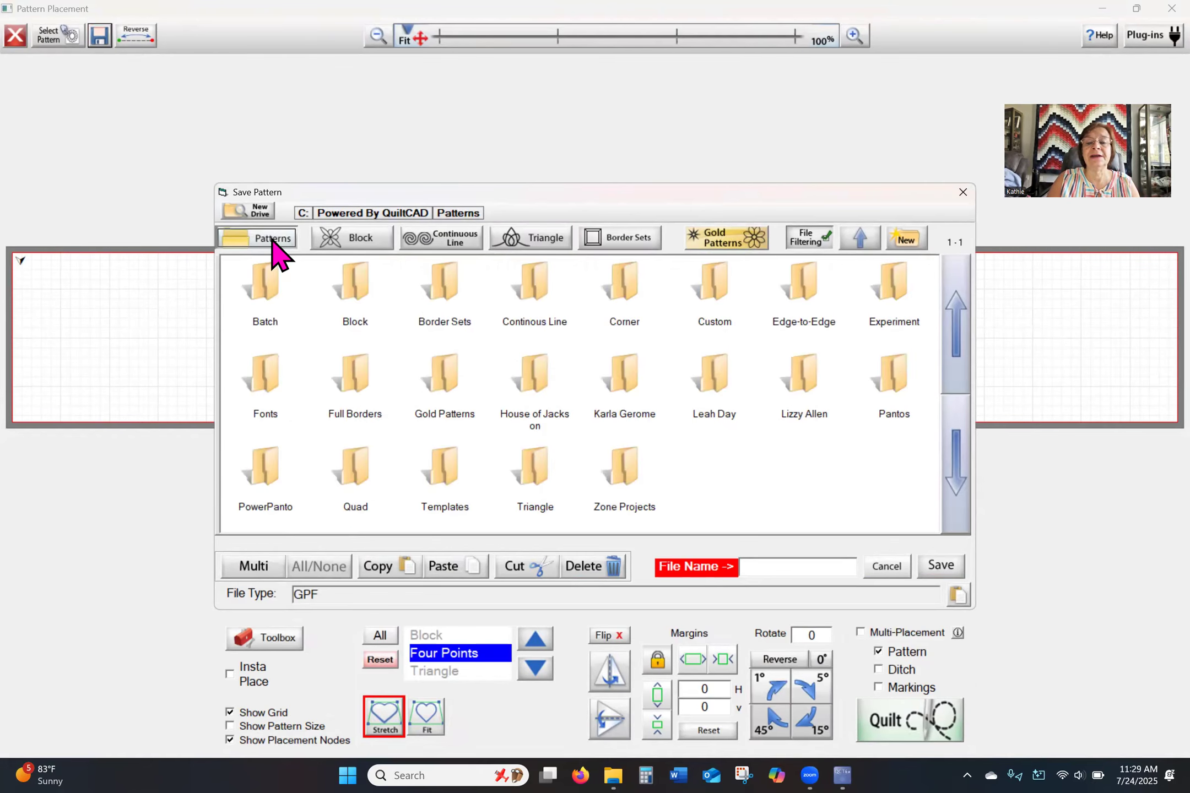
left_click(896, 300)
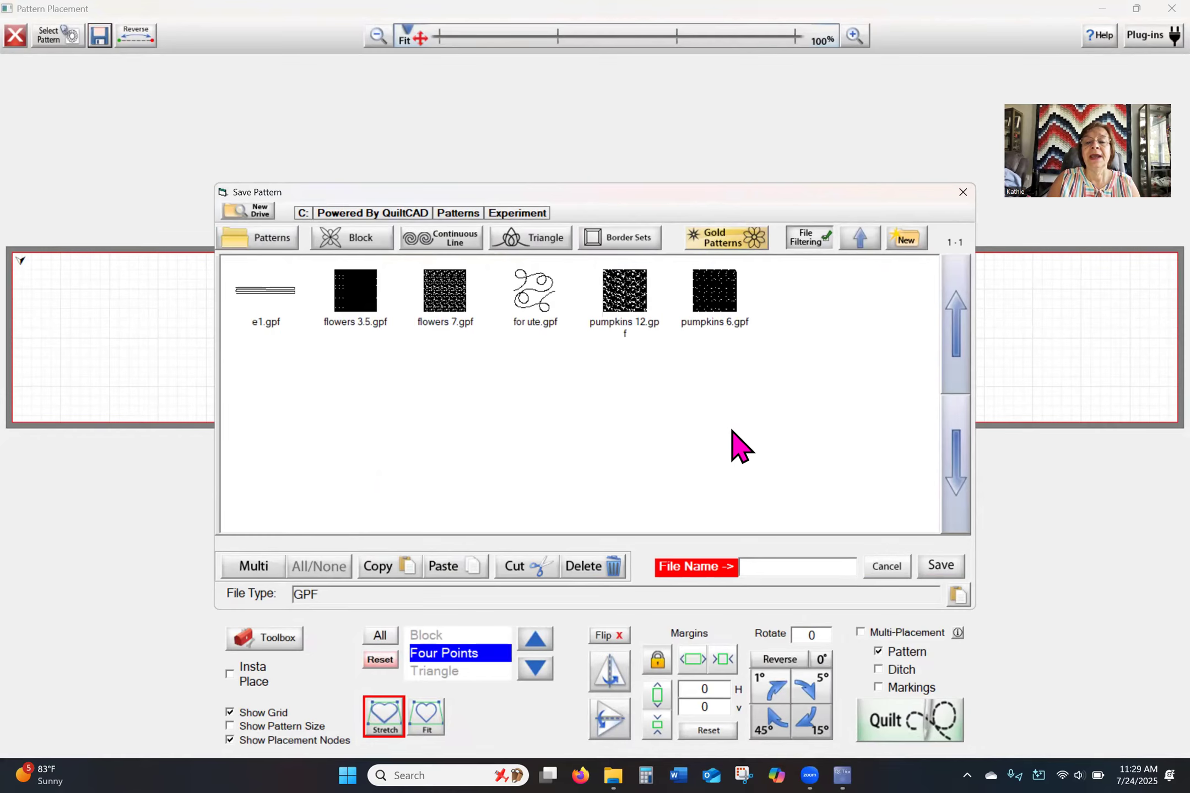
left_click(713, 304)
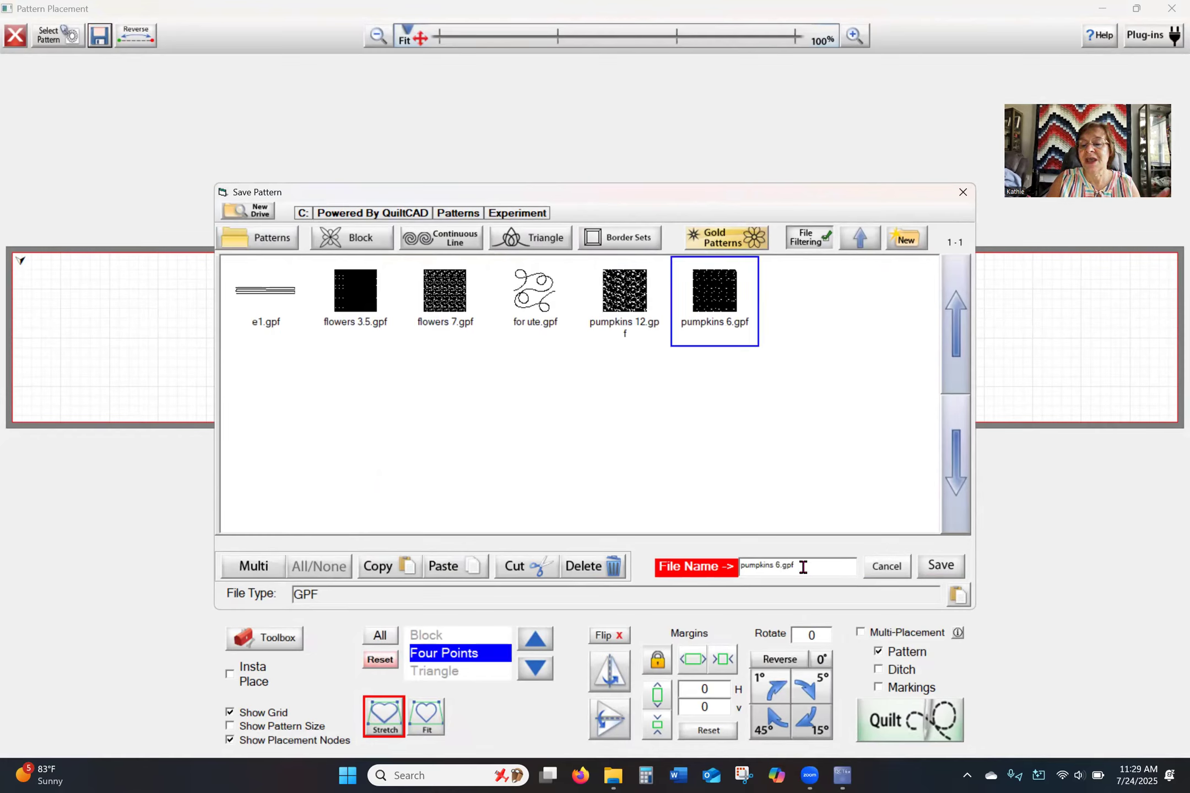
left_click(938, 566)
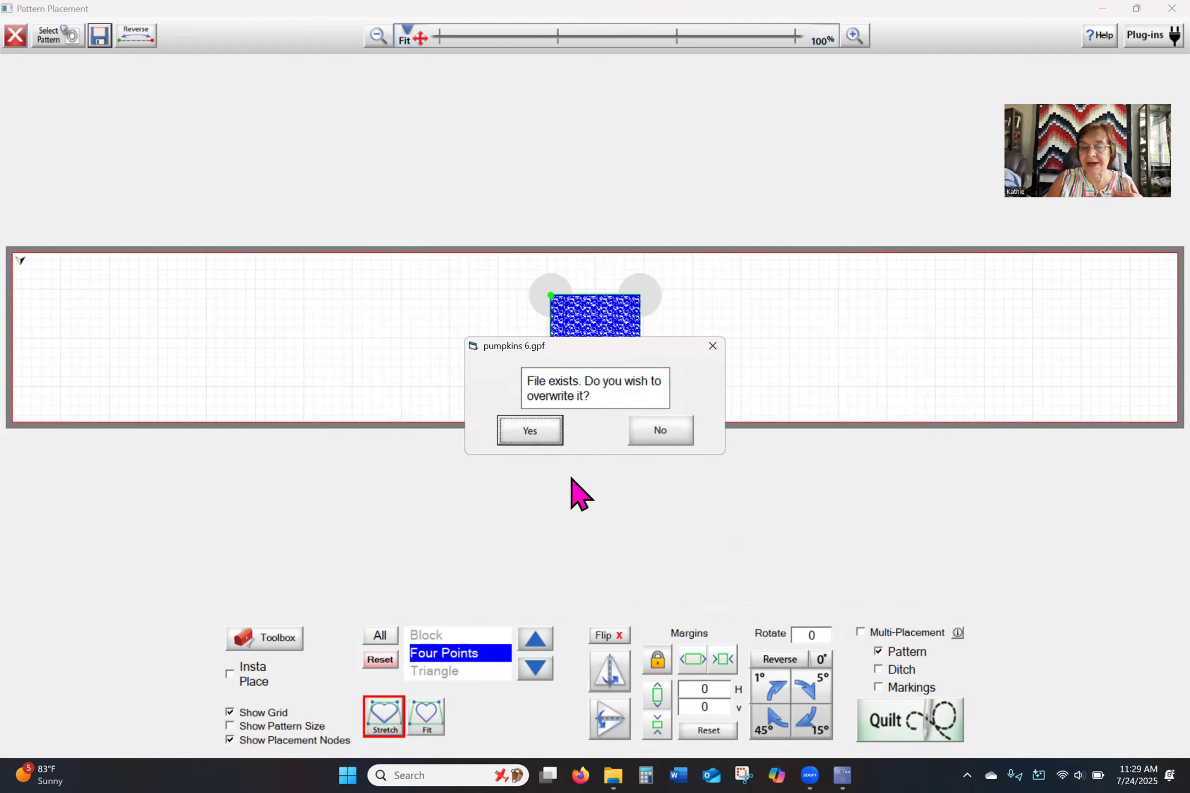
left_click(532, 431)
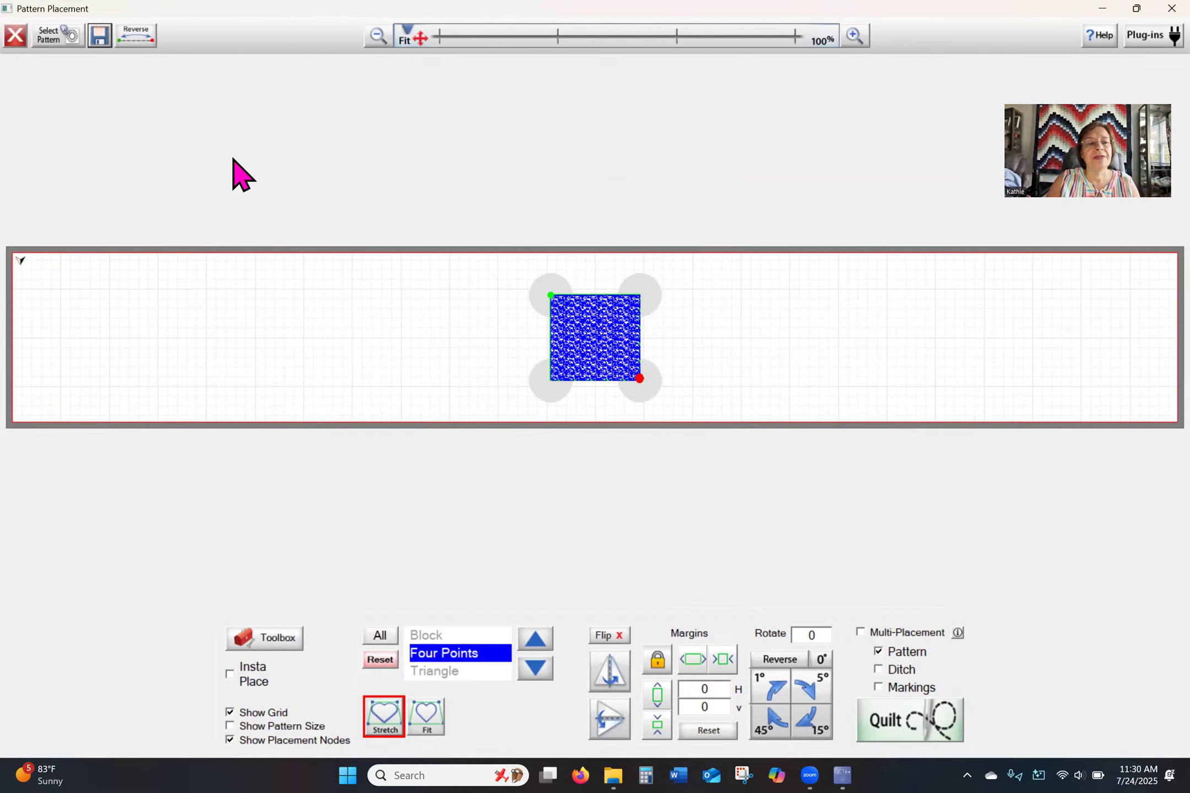
left_click(15, 36)
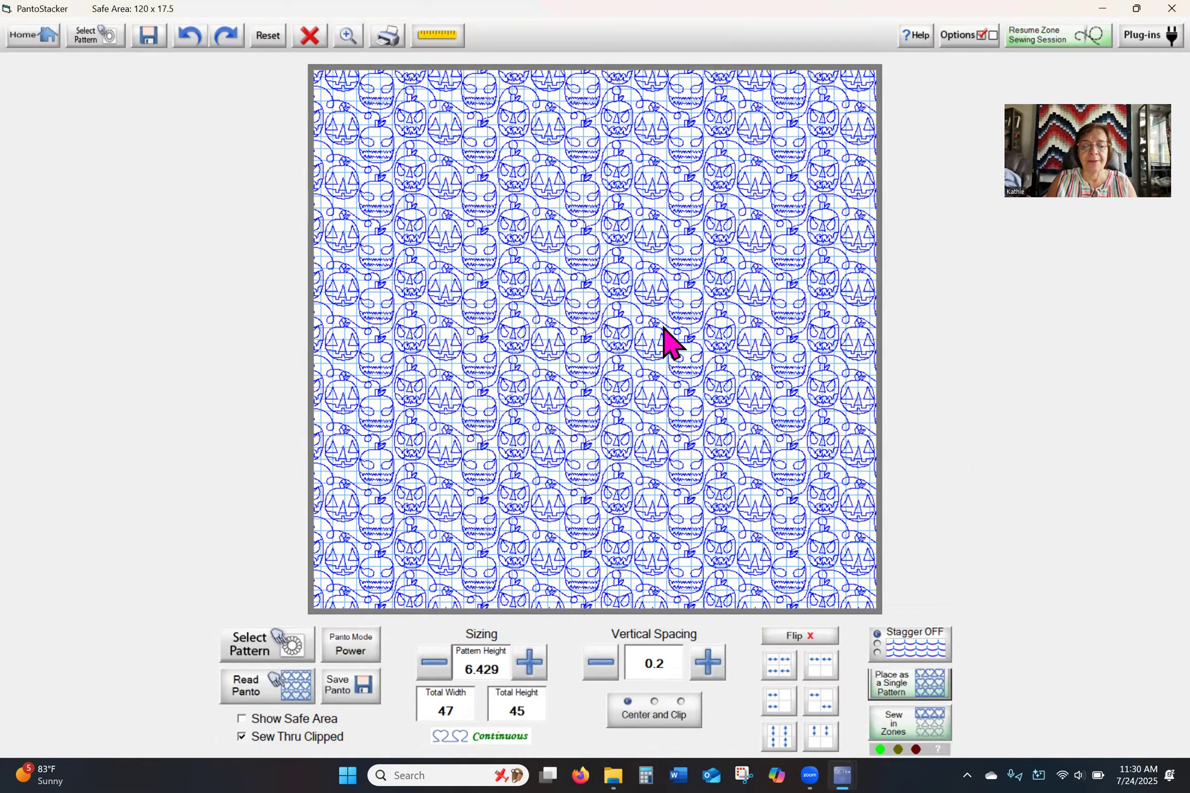
Set the pumpkin pattern height to 12 and the vertical spacing between rows to 0.35.
left_click(482, 668)
left_click(495, 466)
left_click(537, 471)
left_click(681, 498)
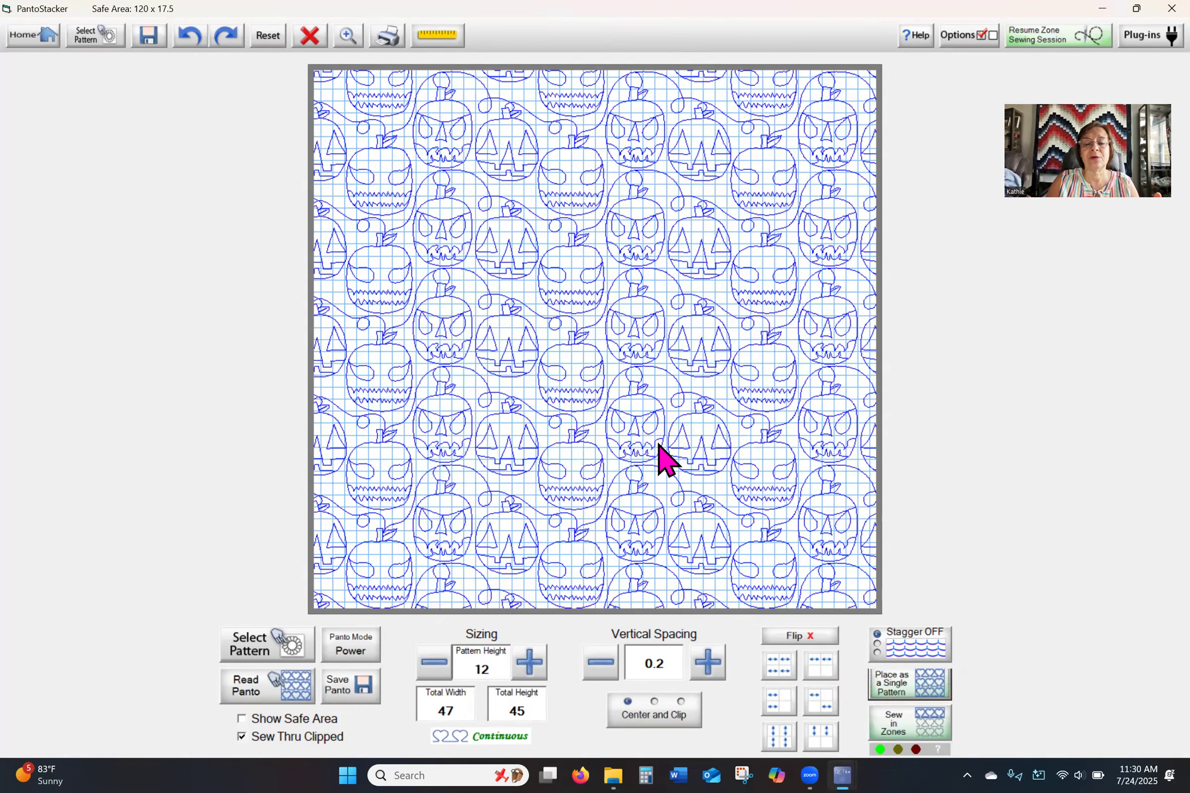
left_click(710, 666)
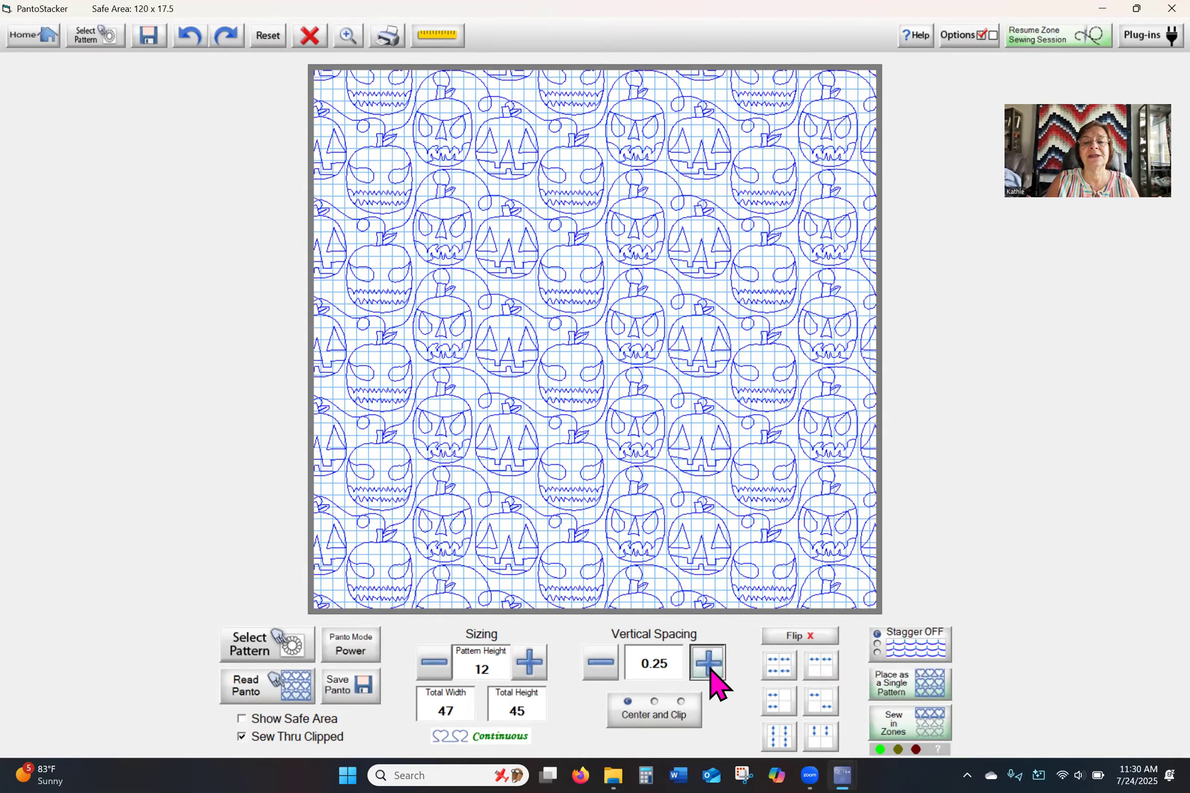
left_click(711, 665)
left_click(711, 665)
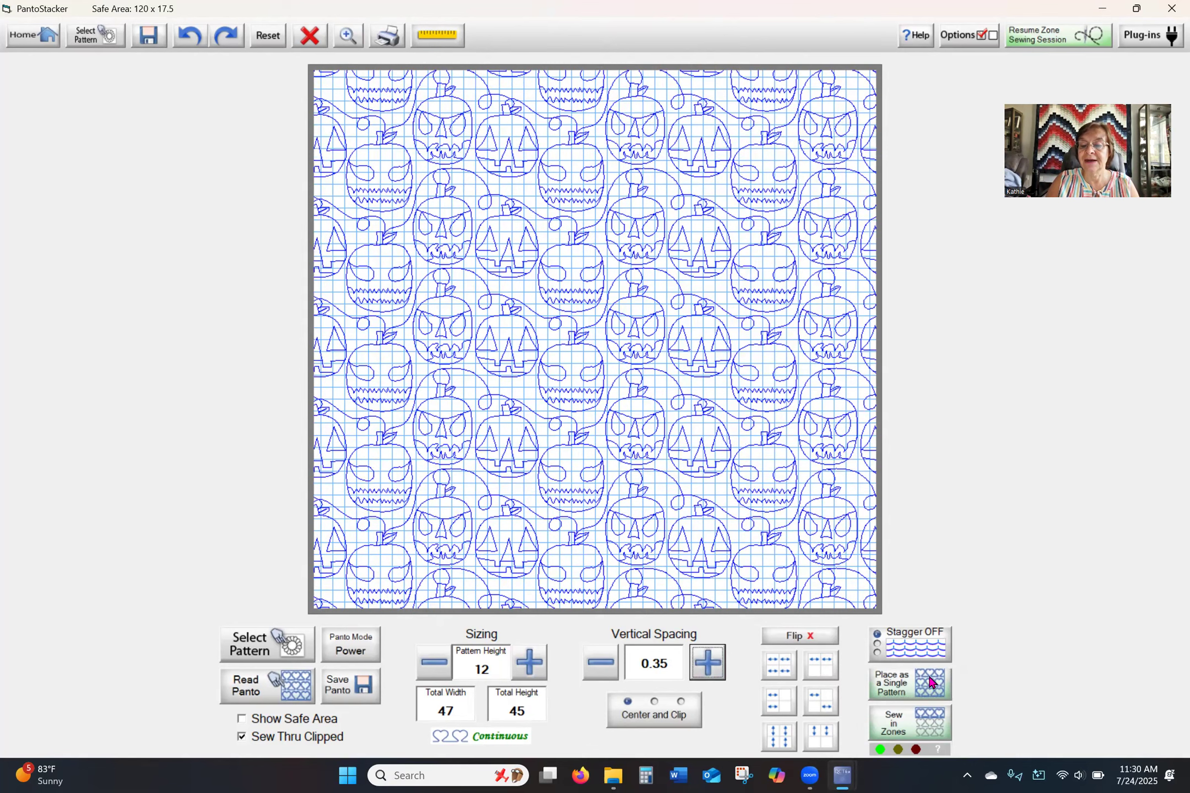
View the pumpkin design set up for sewing in zones without saving the session, and return to the pantograph design.
left_click(907, 731)
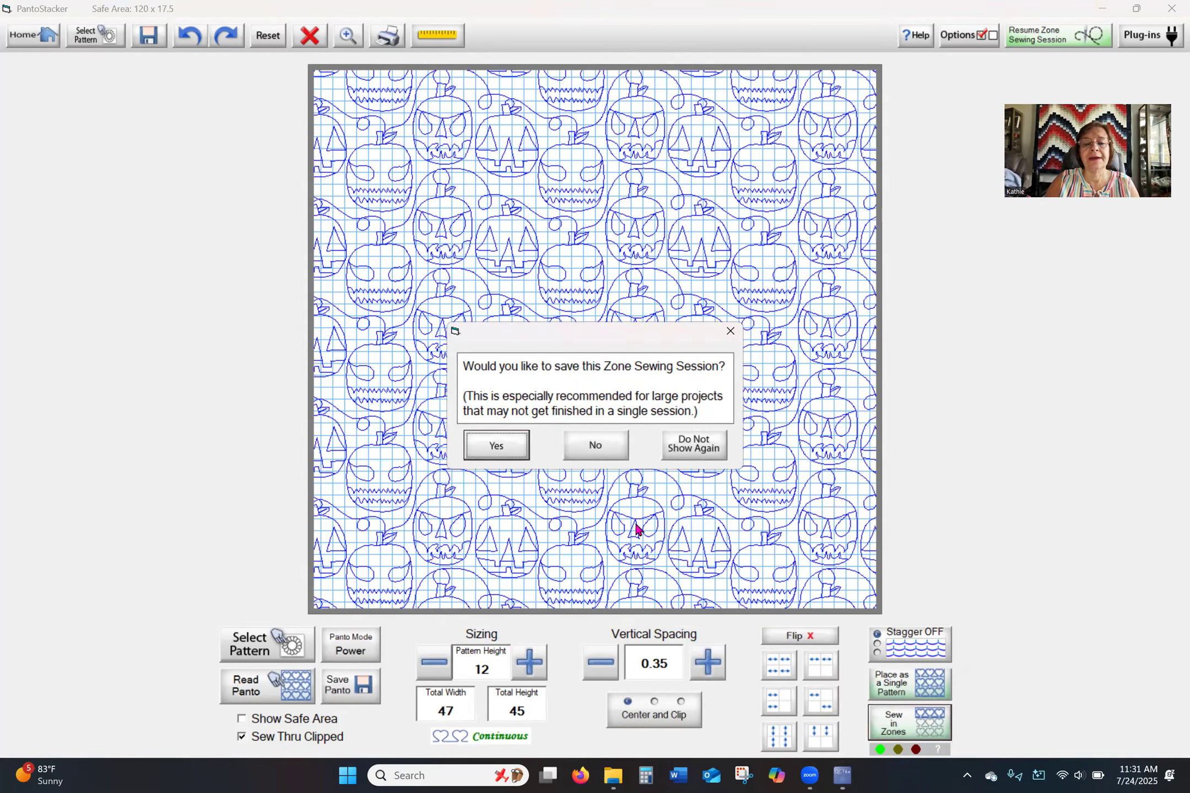
left_click(598, 445)
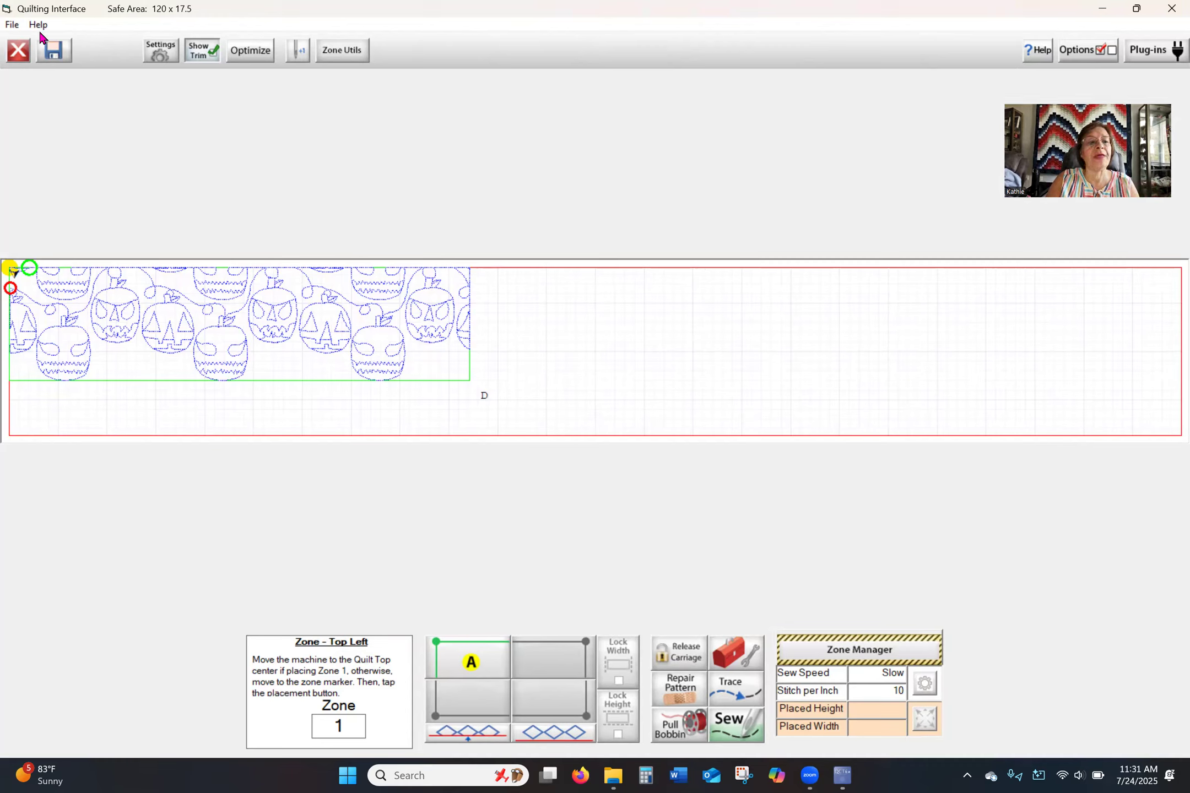
left_click(21, 55)
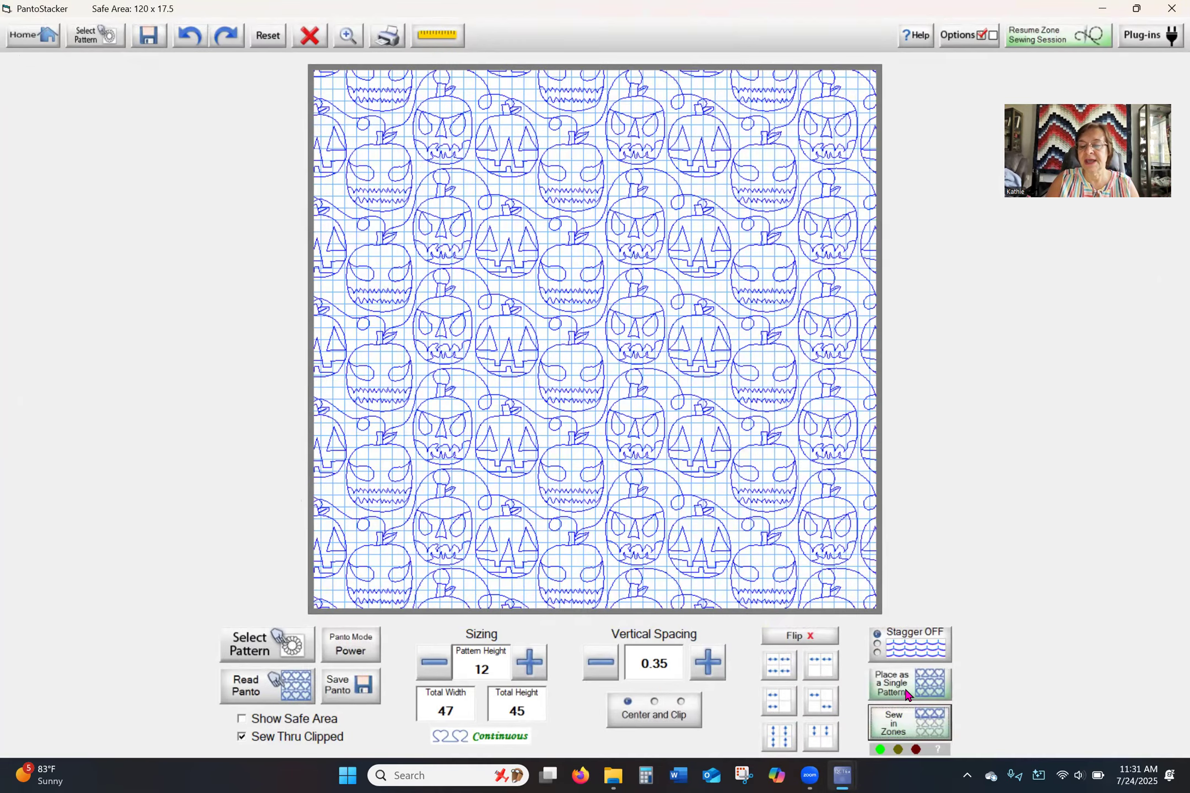
Place the pumpkin design as a single pattern, accepting the safe-area resize, and save it over pumpkins 12.gpf in the Experiment folder.
left_click(901, 692)
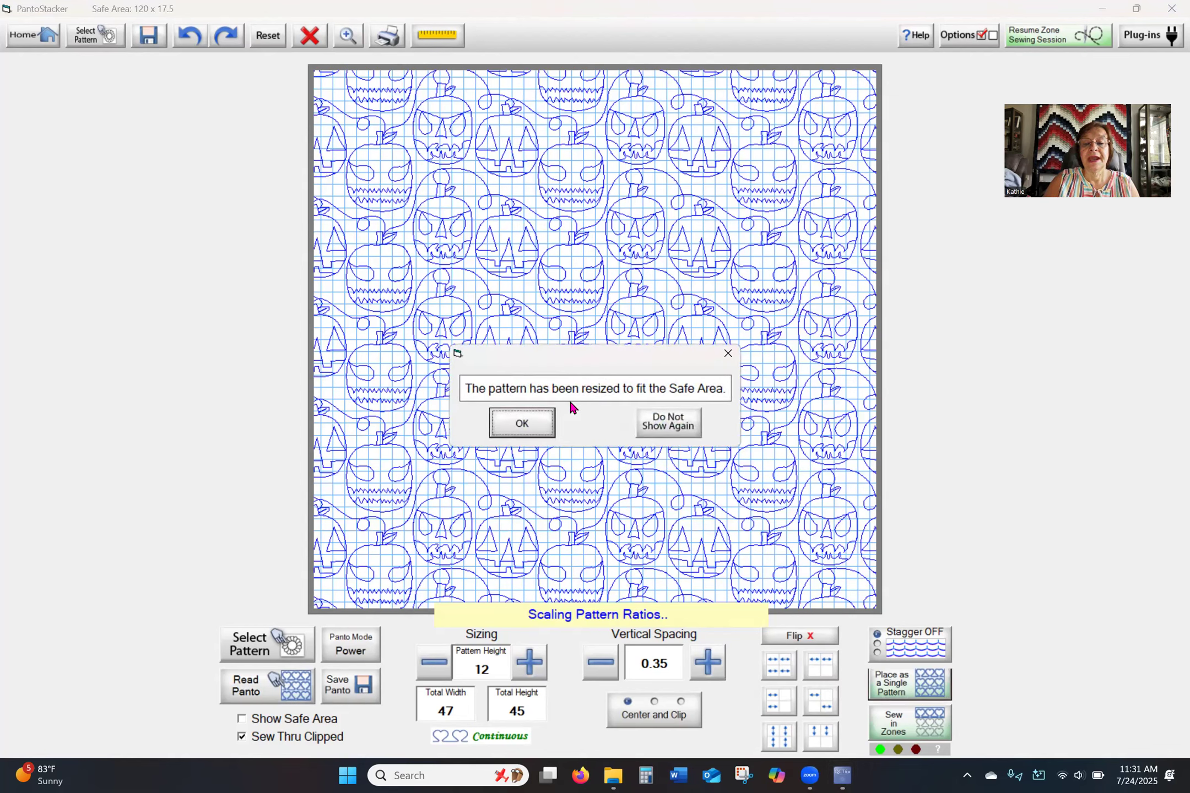
left_click(523, 424)
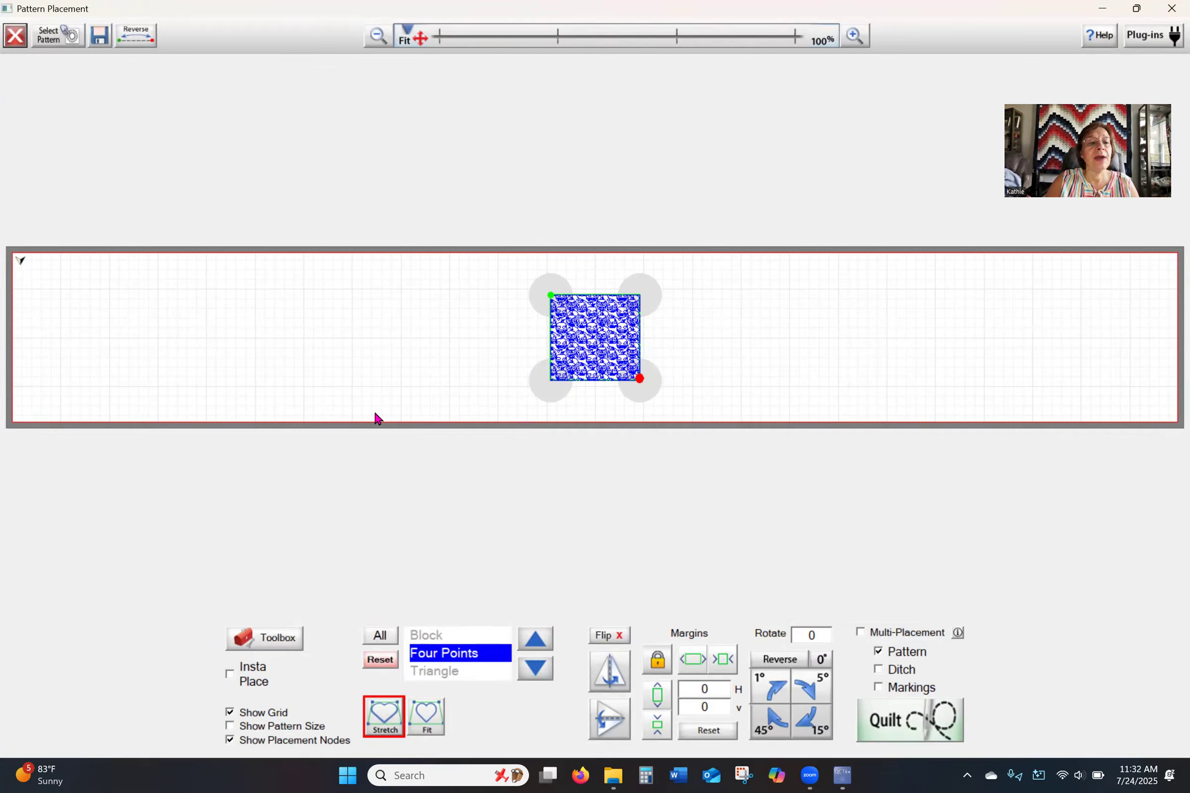
left_click(101, 45)
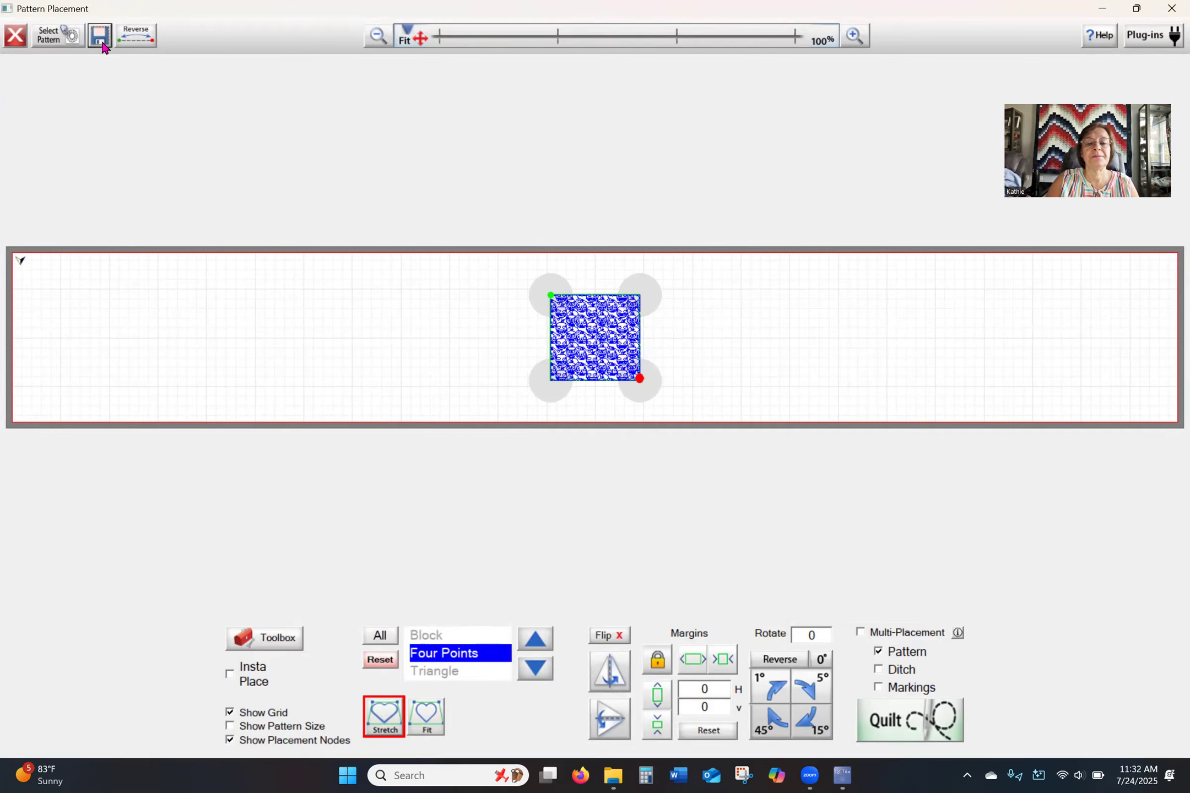
left_click(635, 292)
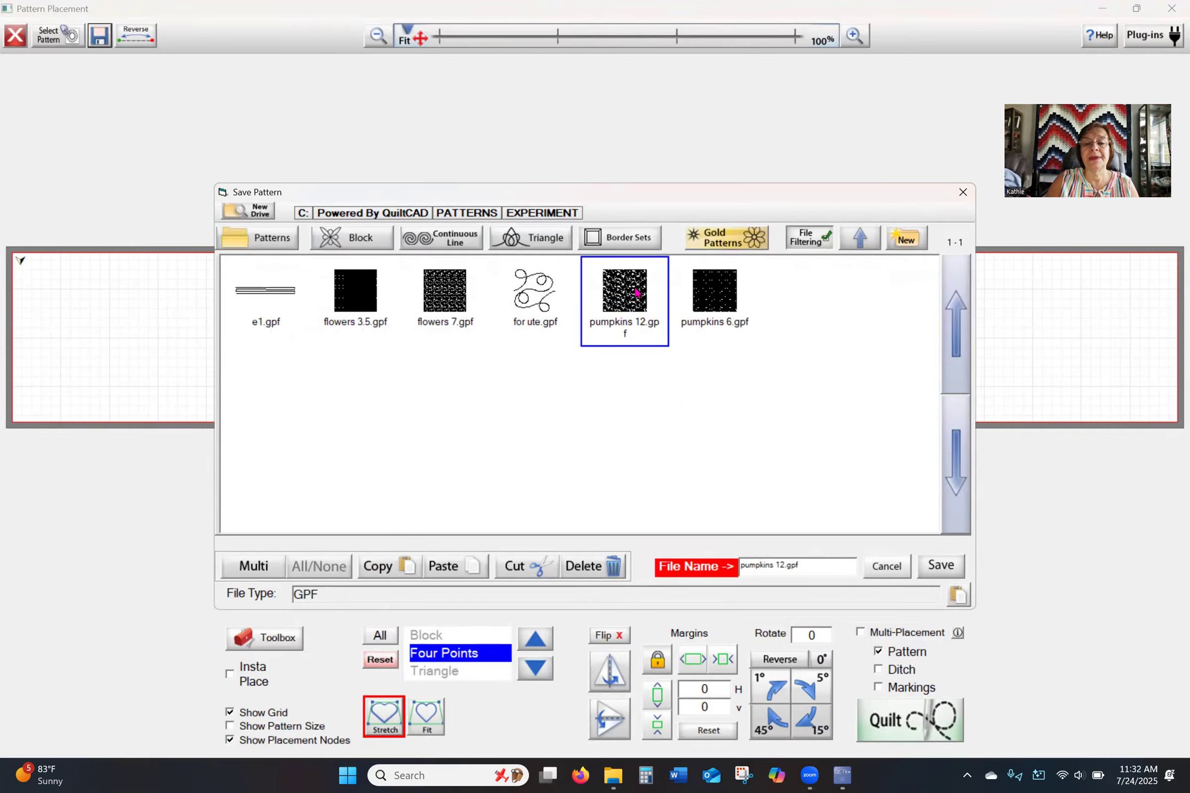
left_click(943, 566)
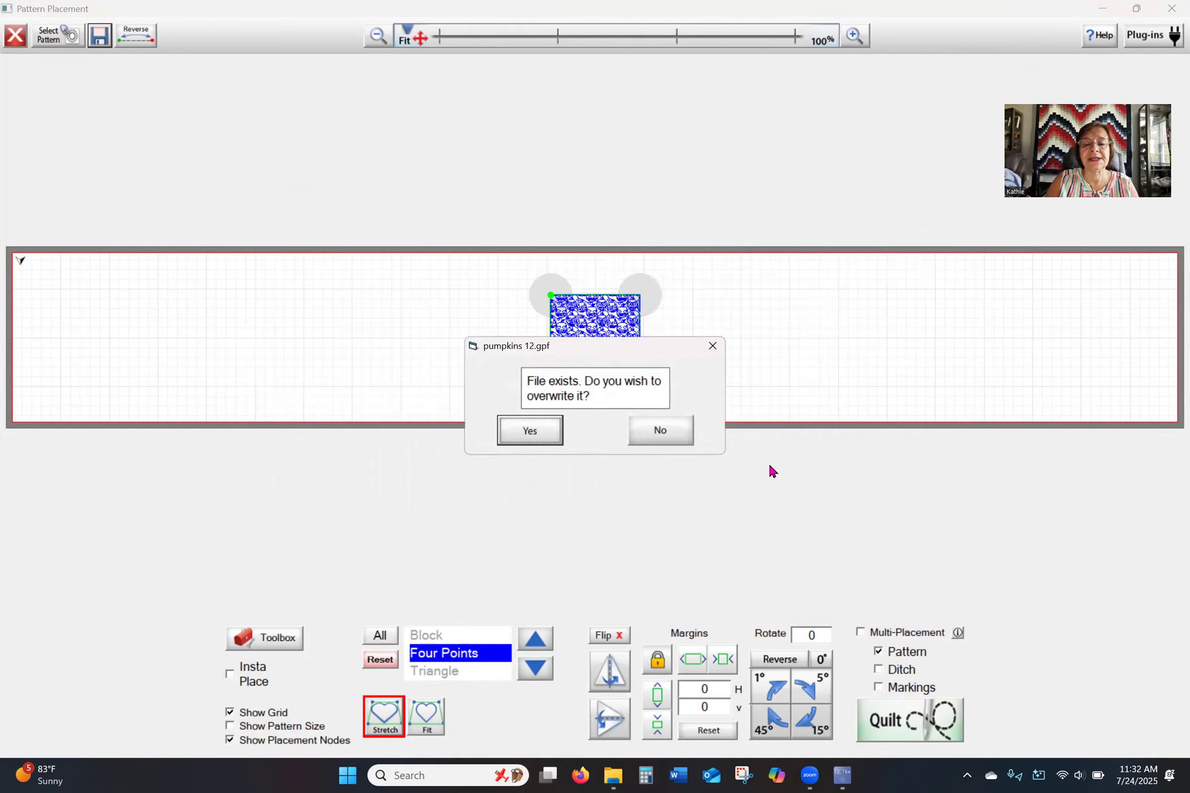
left_click(529, 431)
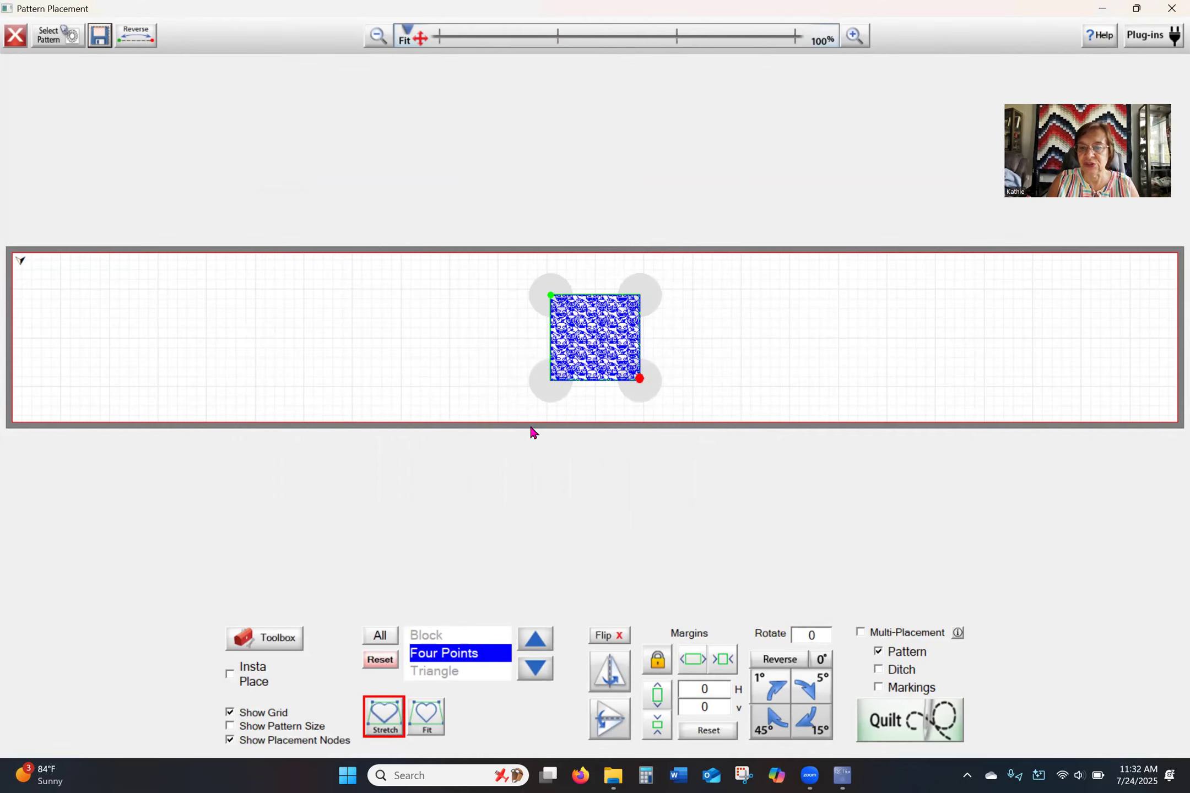
left_click(16, 37)
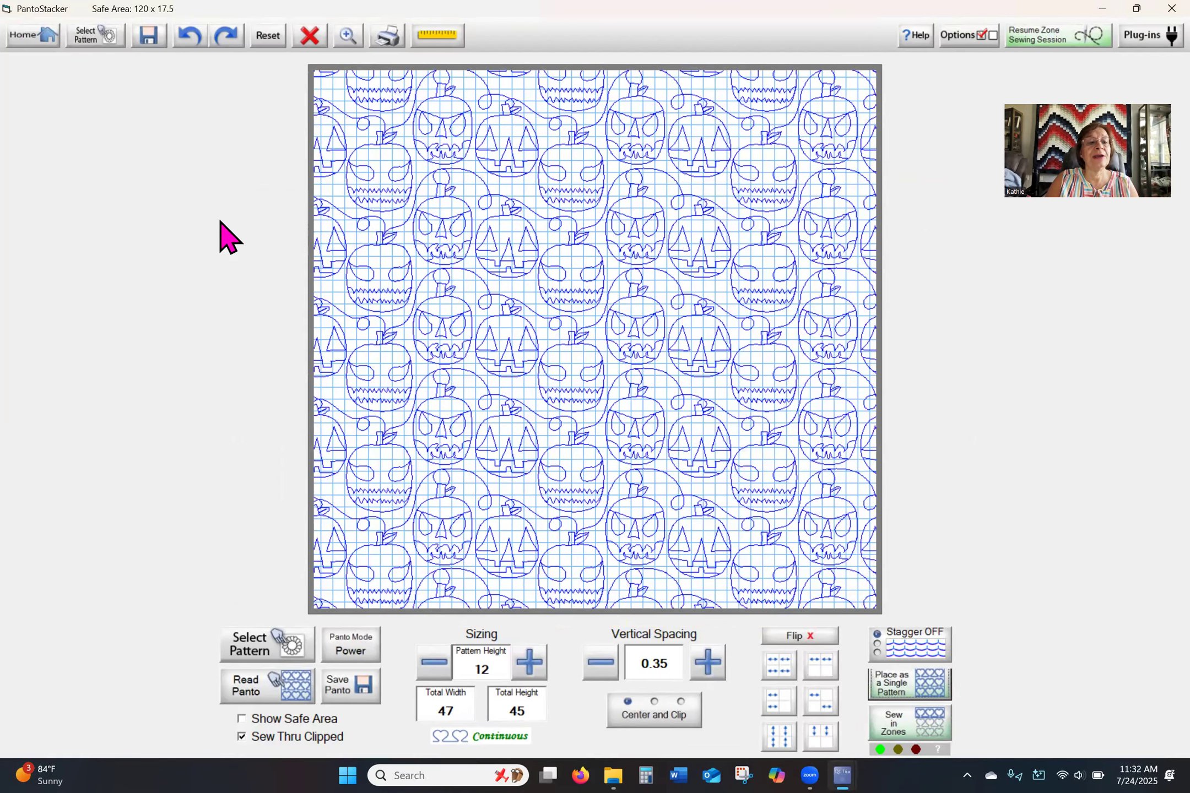
Clear the pumpkin pantograph and switch to PatternCAD from the home screen.
left_click(312, 36)
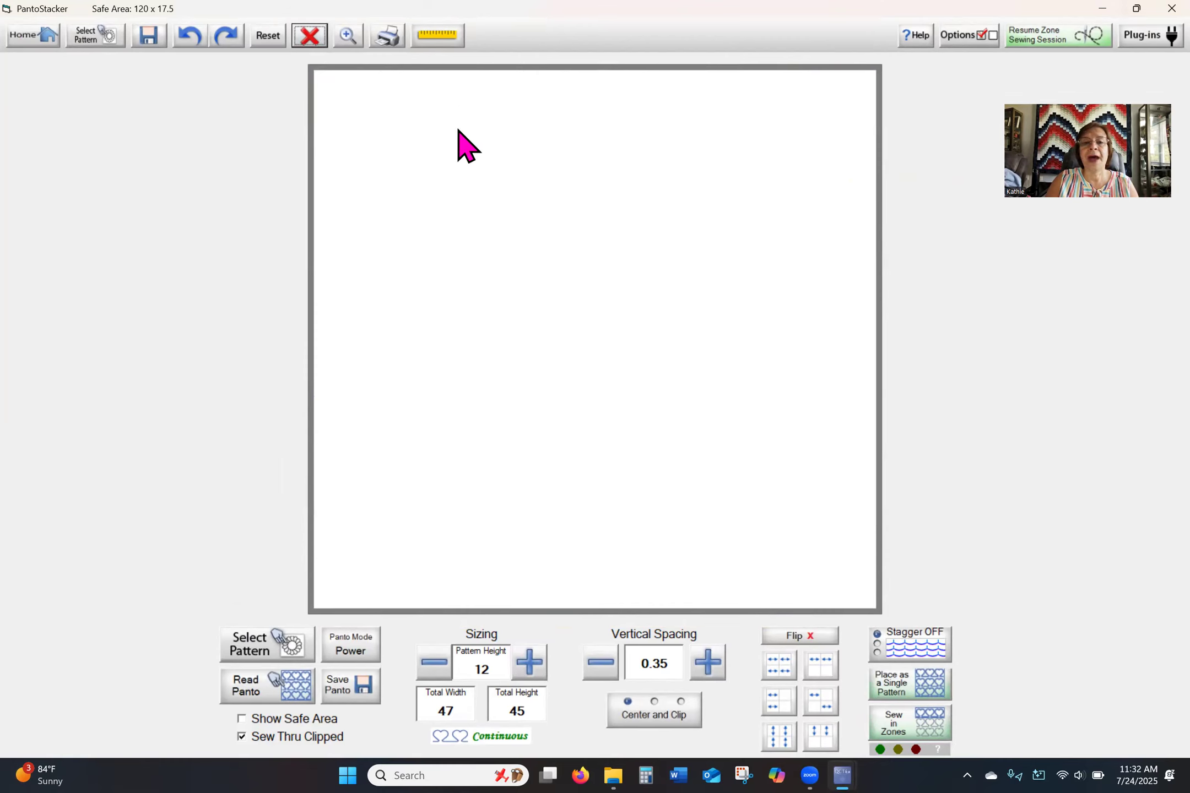
left_click(33, 37)
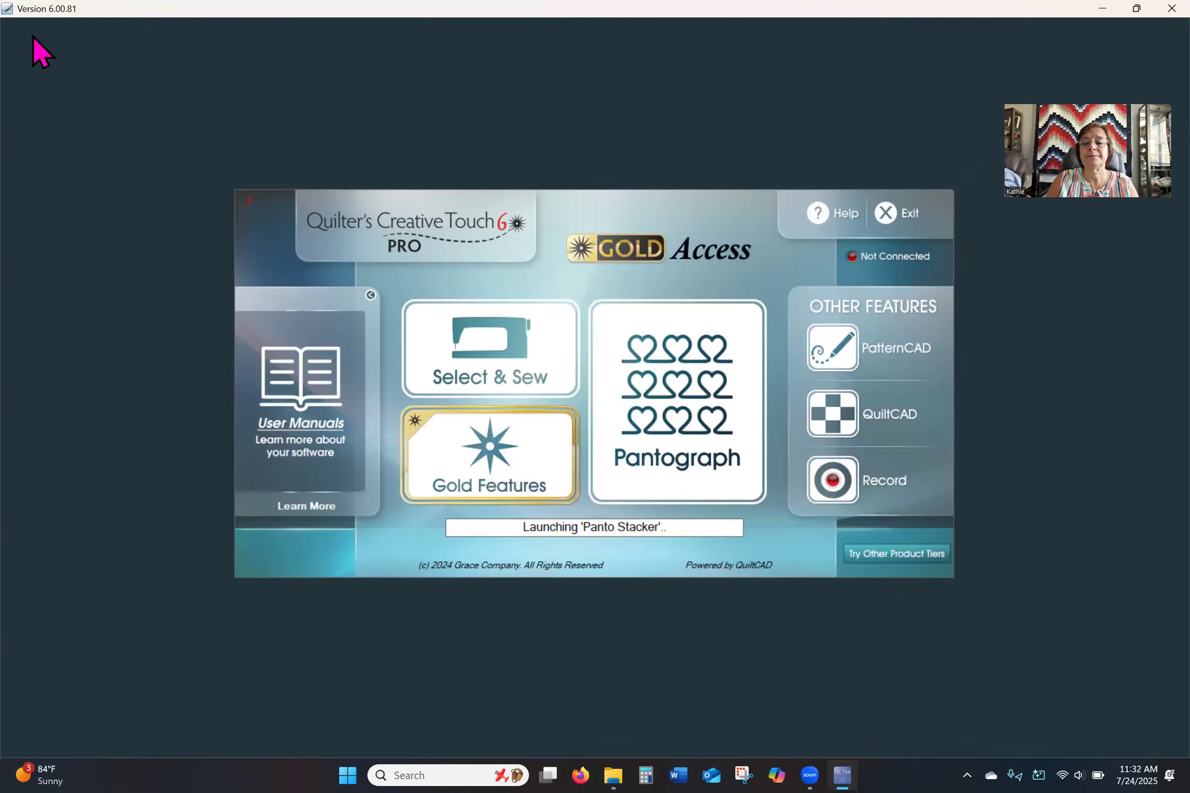
left_click(834, 351)
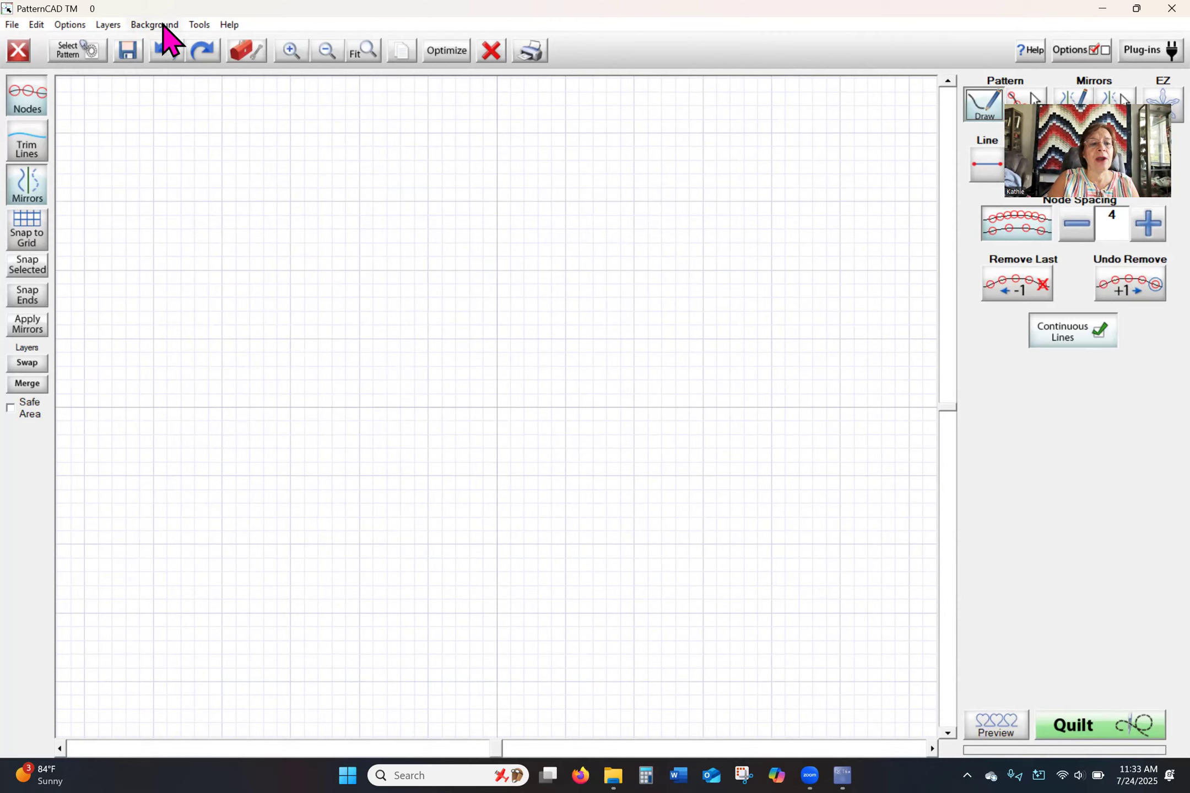
Load the quilt photo 20240812_171717 from the For Zoom folder as the background image, with the whole quilt in view.
left_click(164, 26)
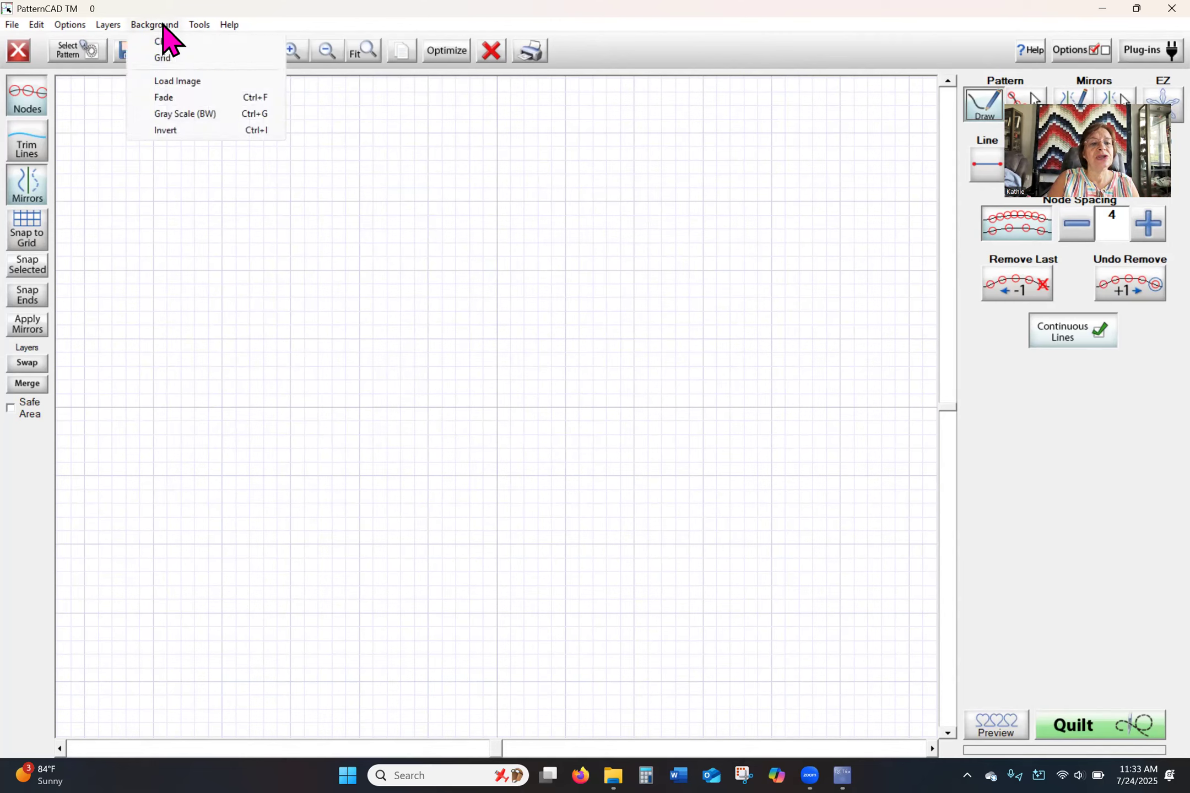
left_click(186, 81)
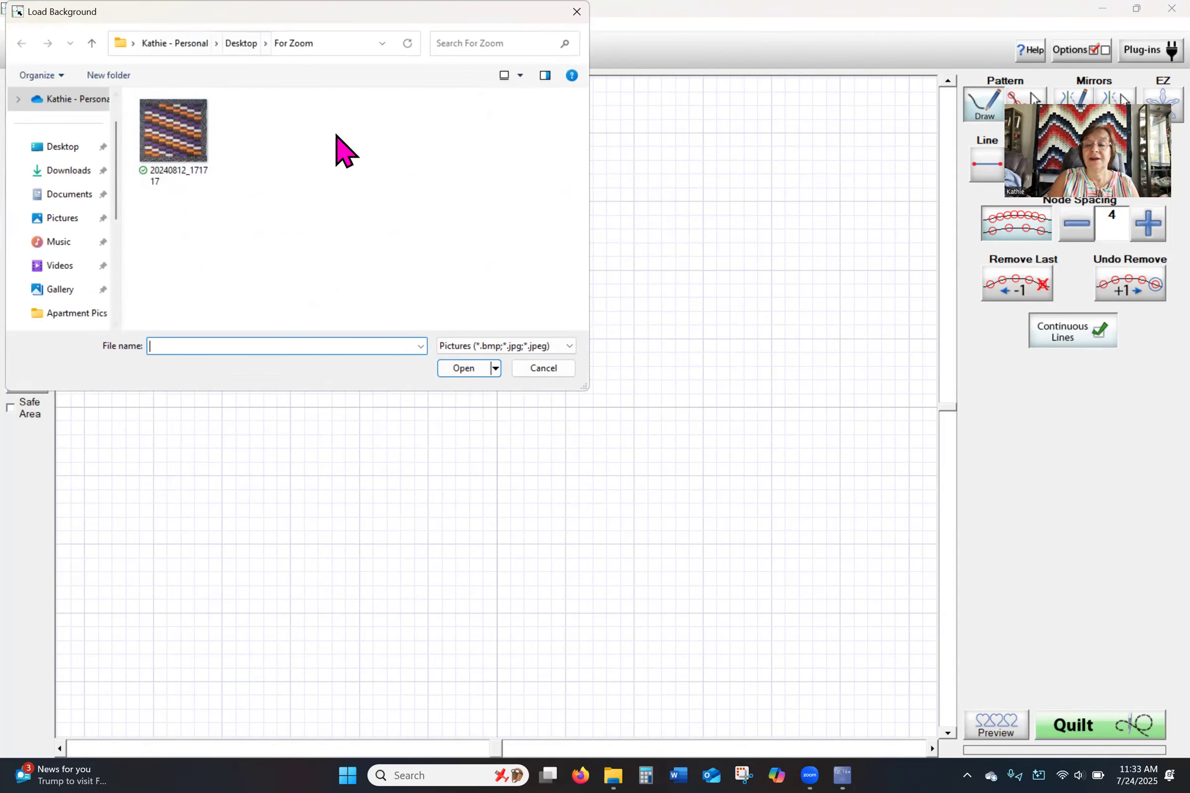
left_click(184, 144)
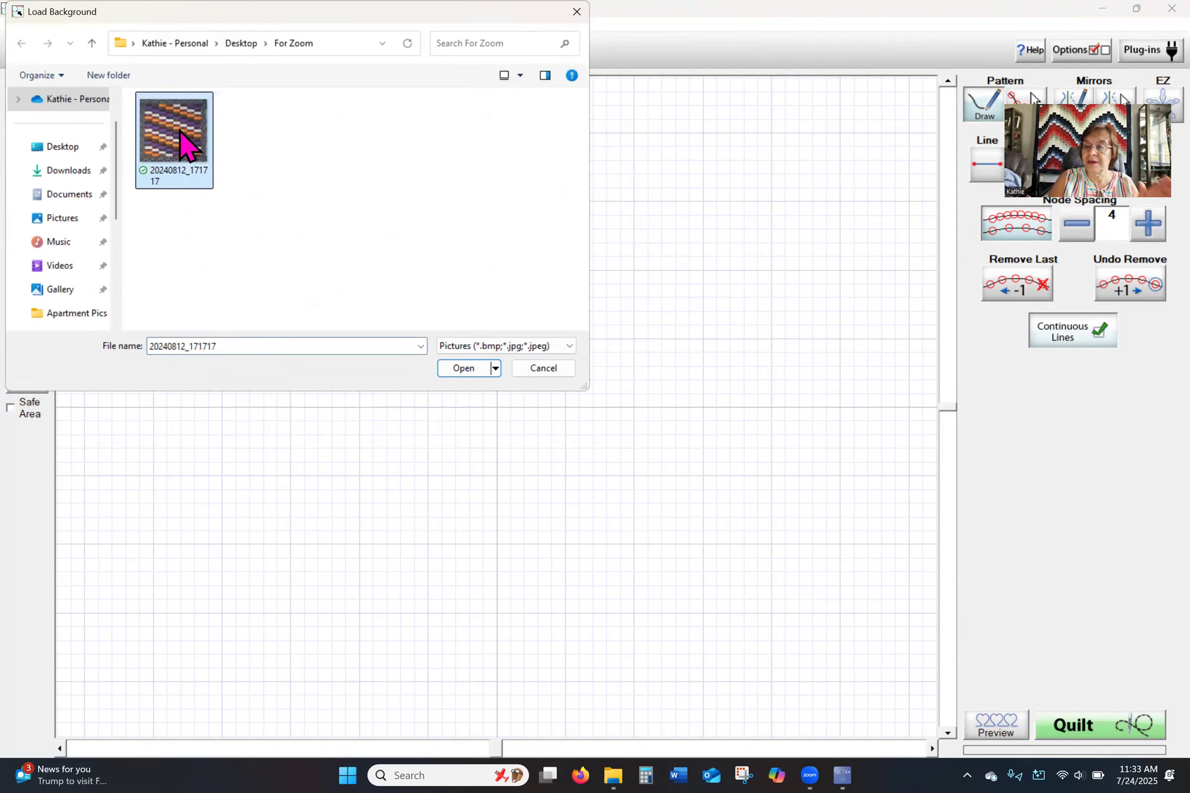
left_click(462, 368)
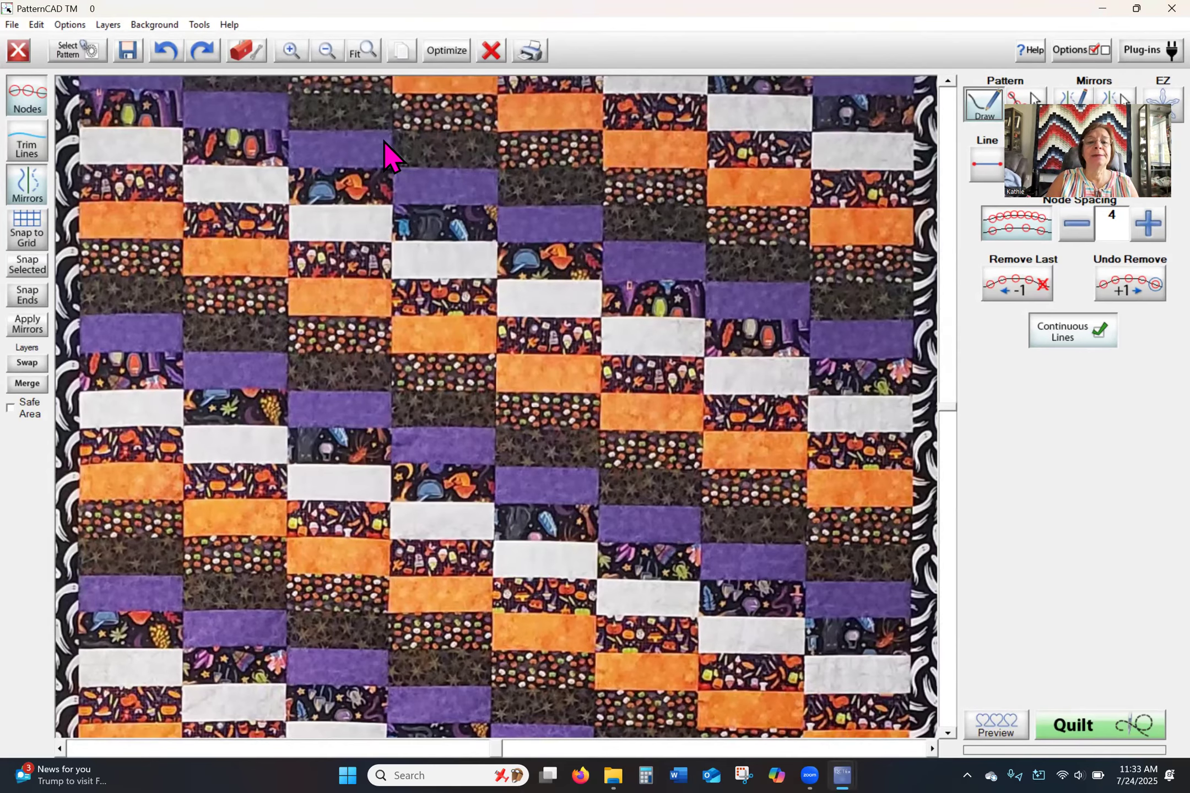
left_click(329, 52)
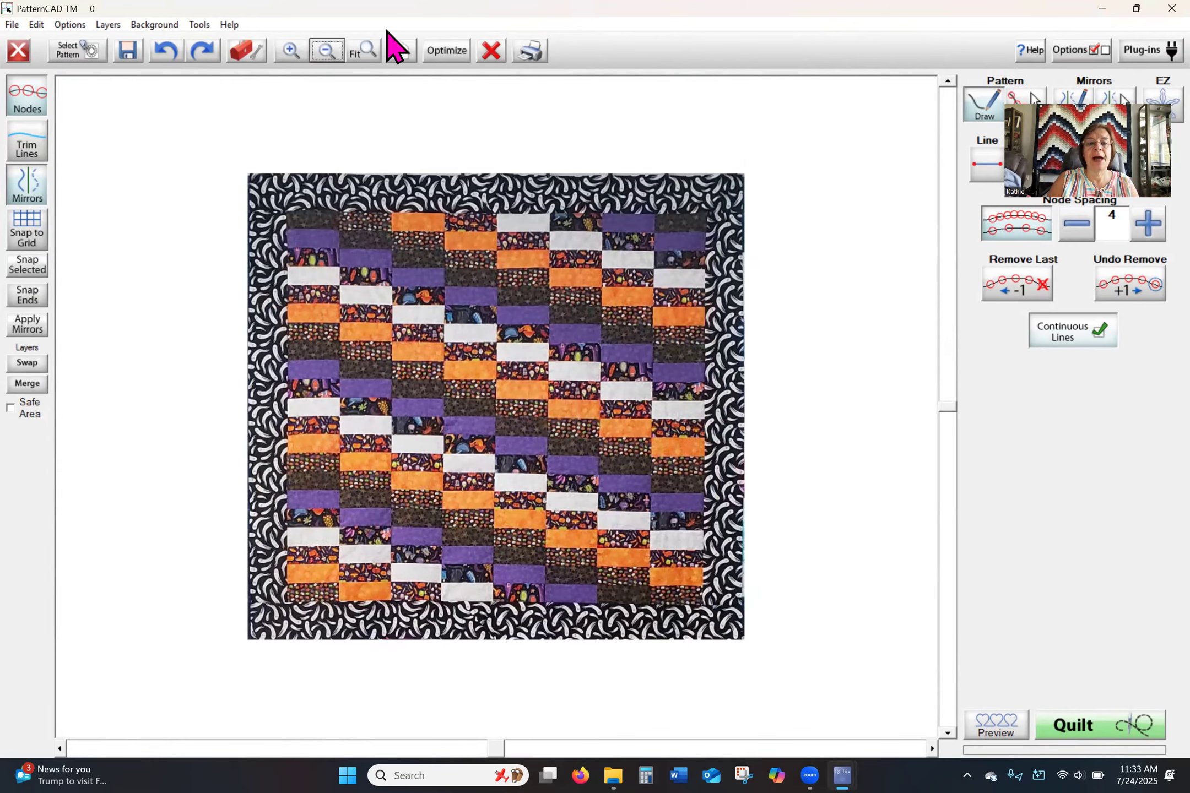
left_click(292, 52)
left_click(327, 52)
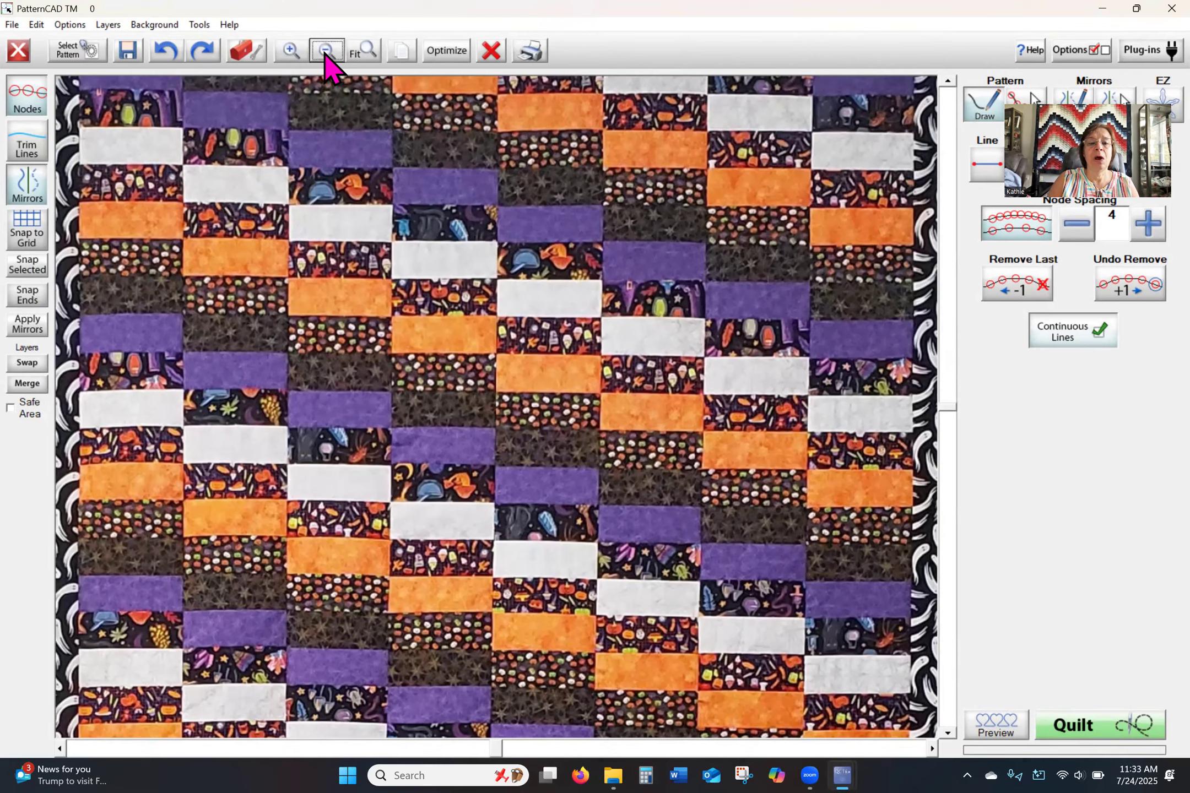
left_click(522, 394)
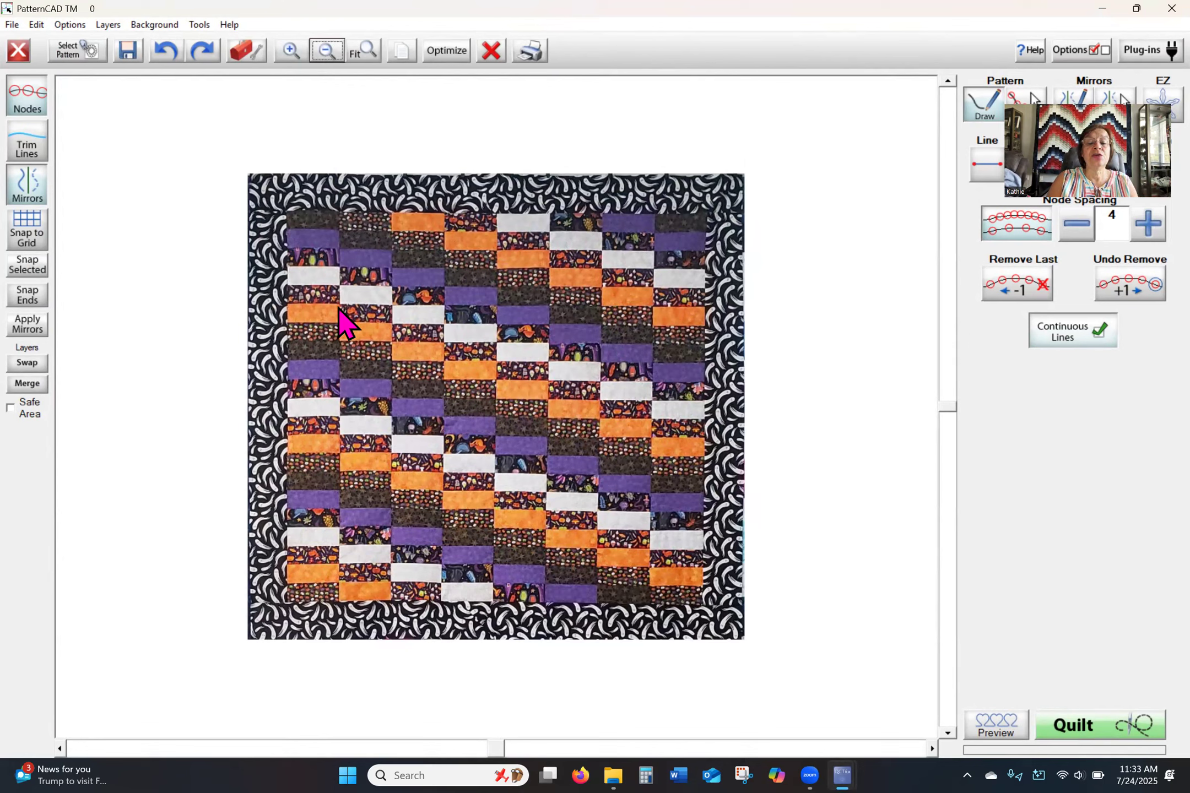
Fade the quilt photo in the background twice.
left_click(156, 25)
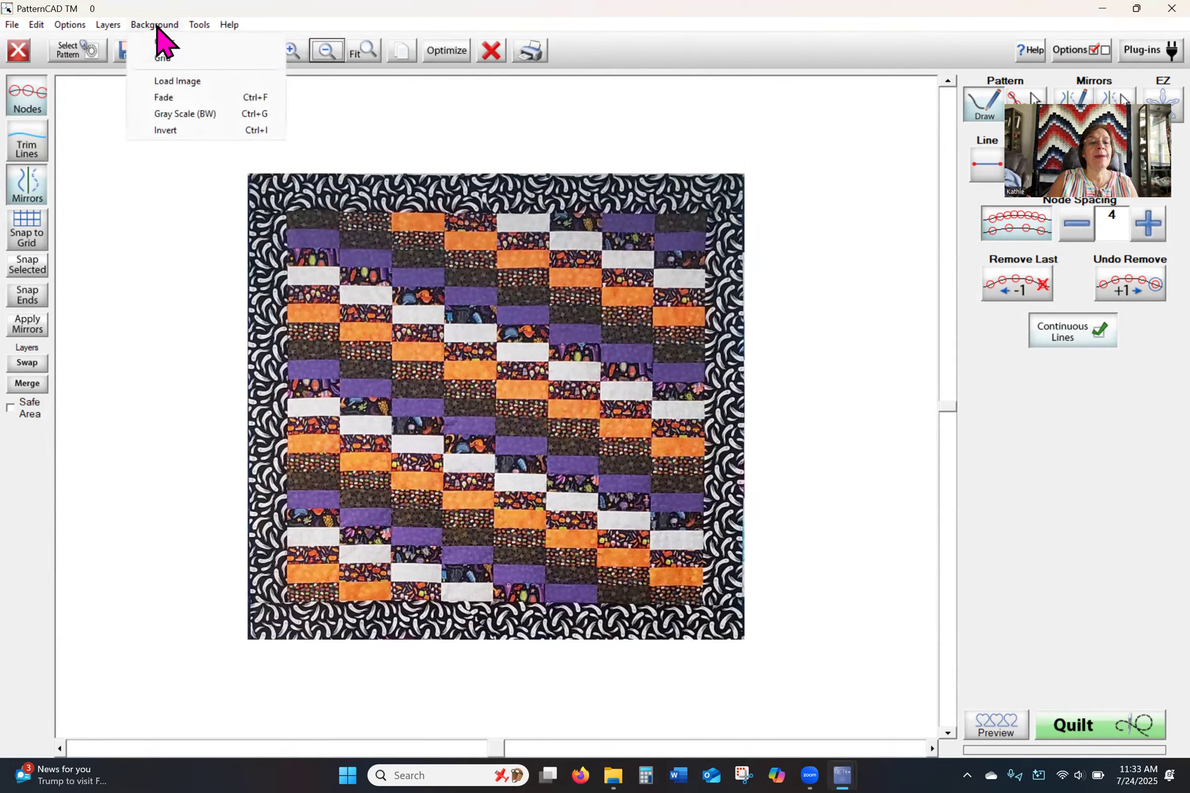
left_click(175, 98)
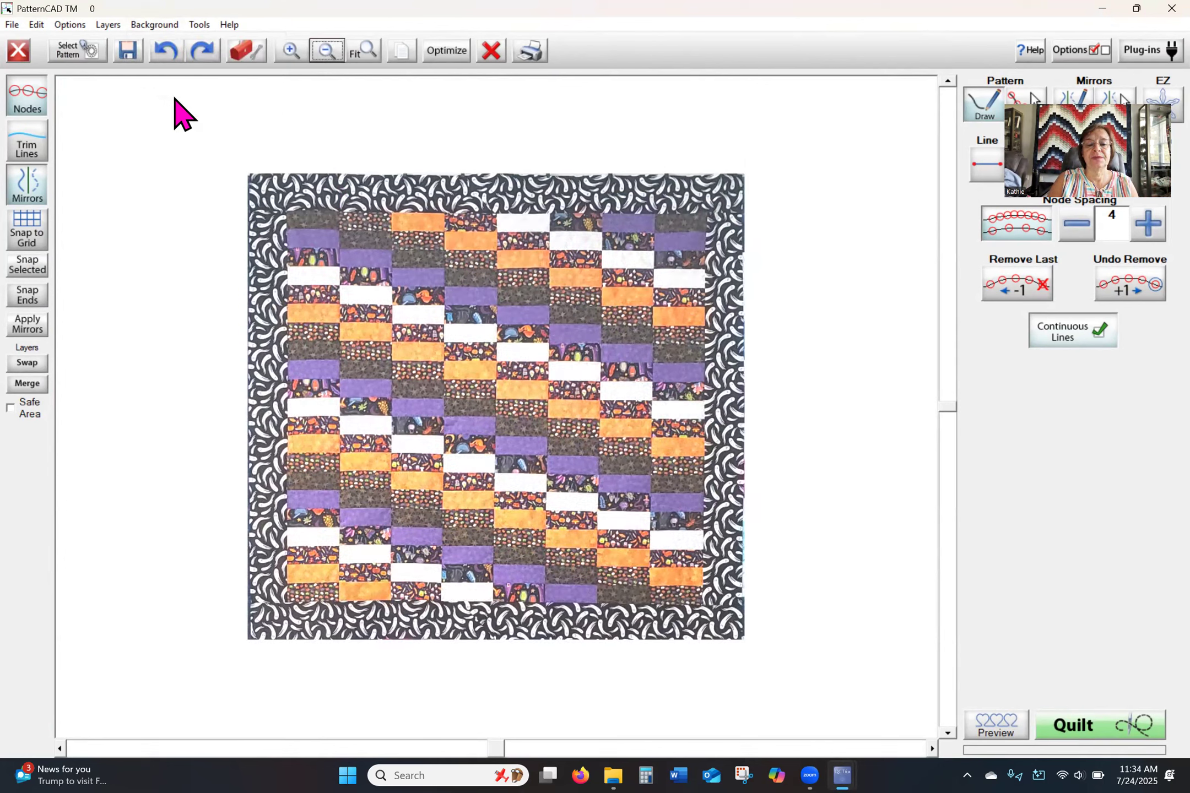
left_click(113, 26)
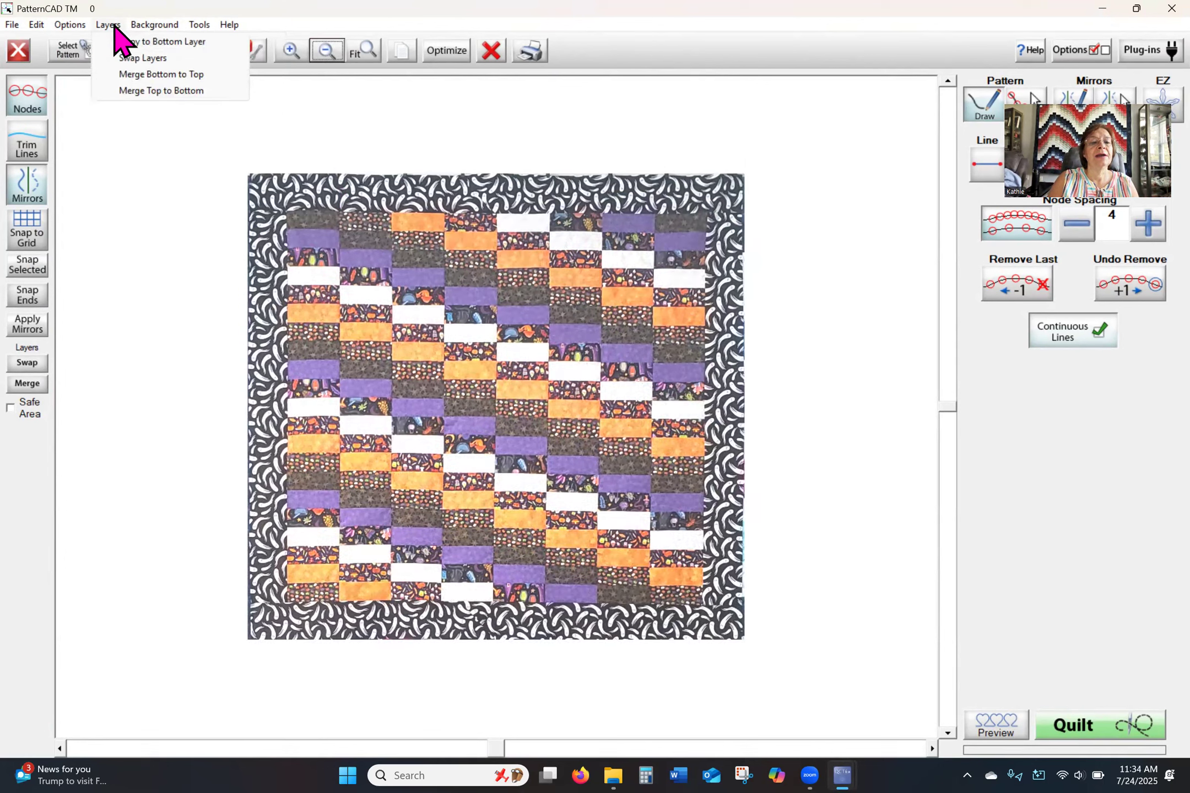
left_click(149, 27)
left_click(157, 26)
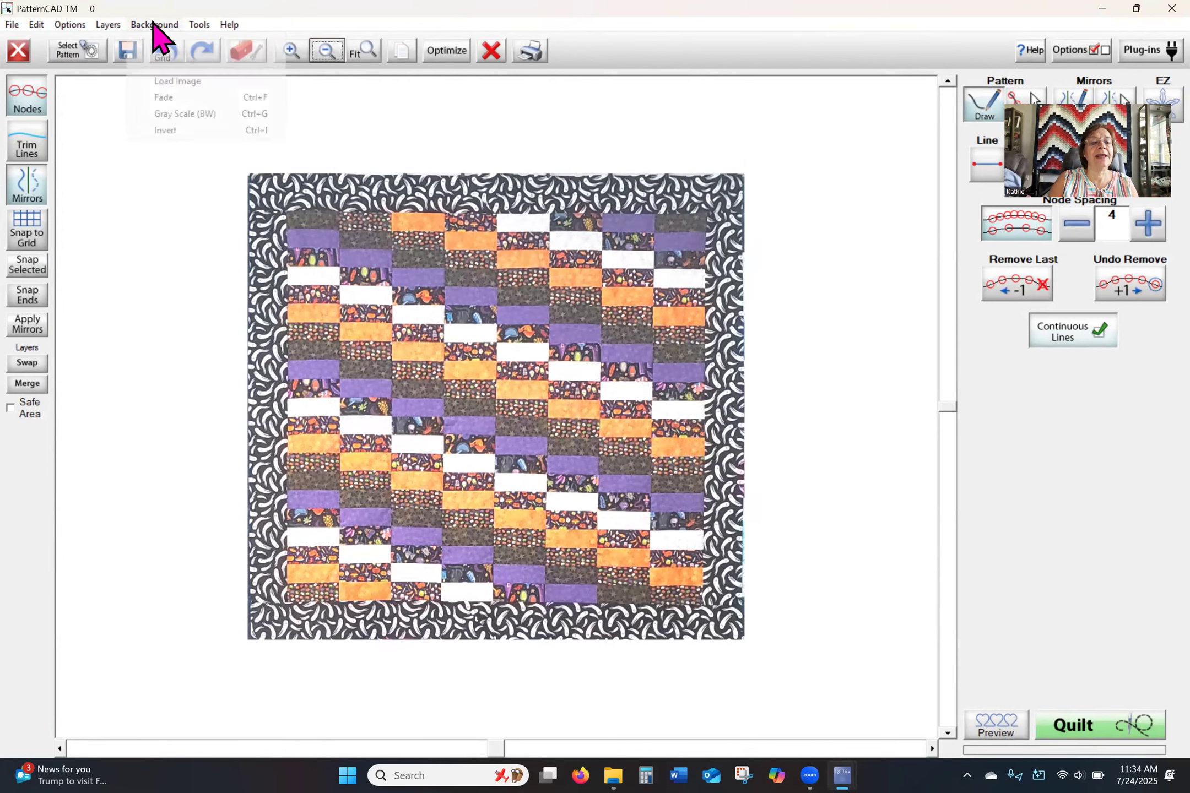
left_click(180, 97)
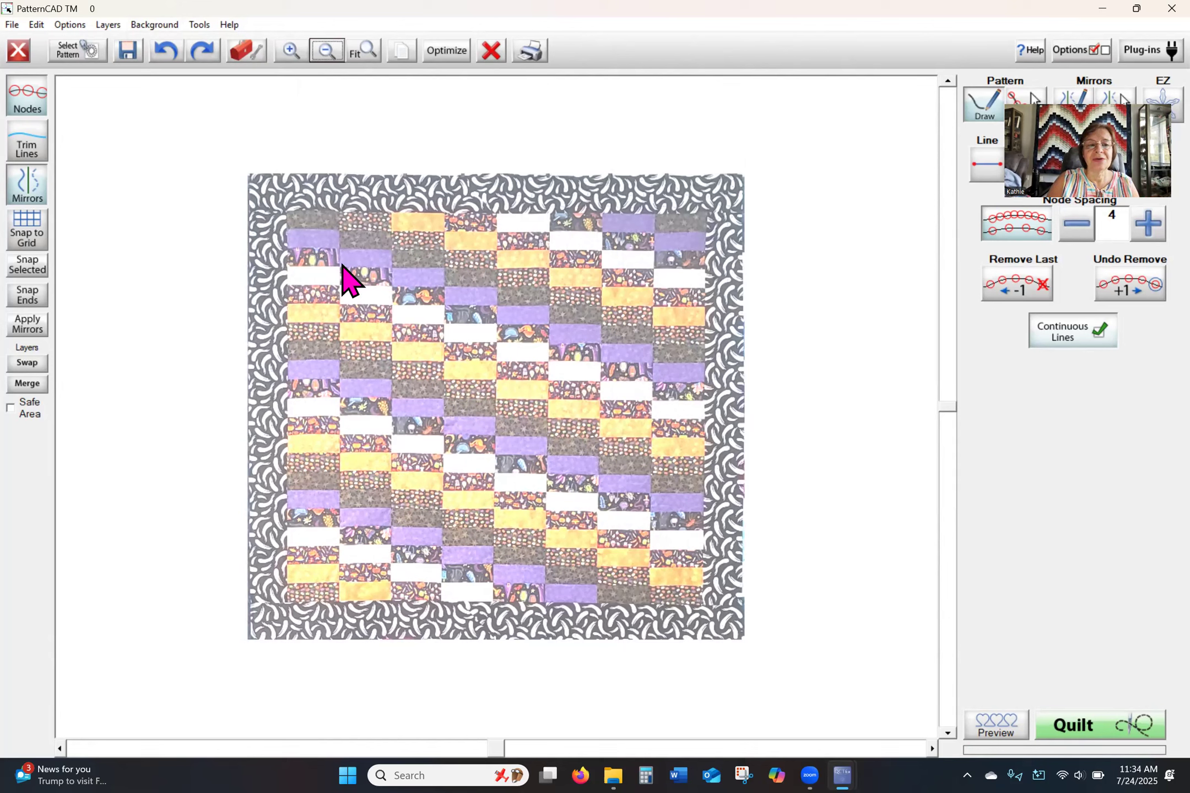
Reload the quilt photo as the background image without fading and convert it to gray scale.
left_click(156, 25)
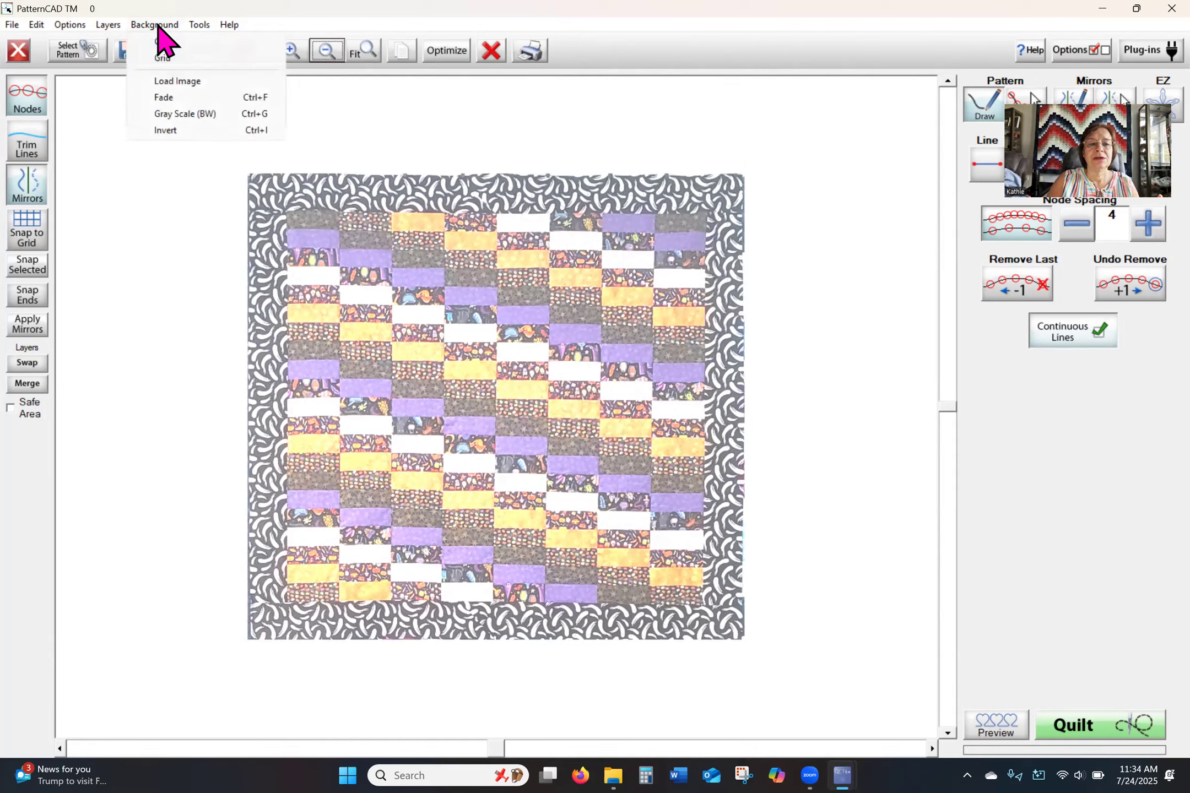
left_click(177, 81)
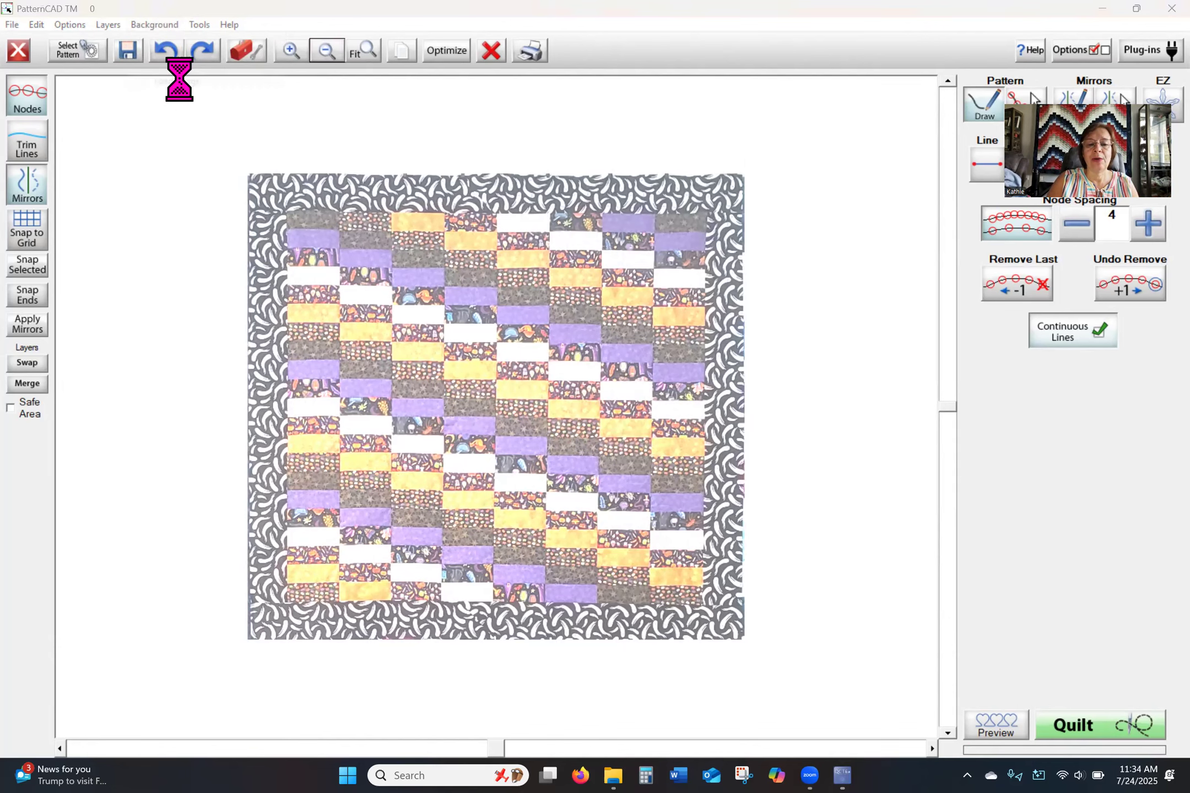
left_click(186, 140)
left_click(462, 369)
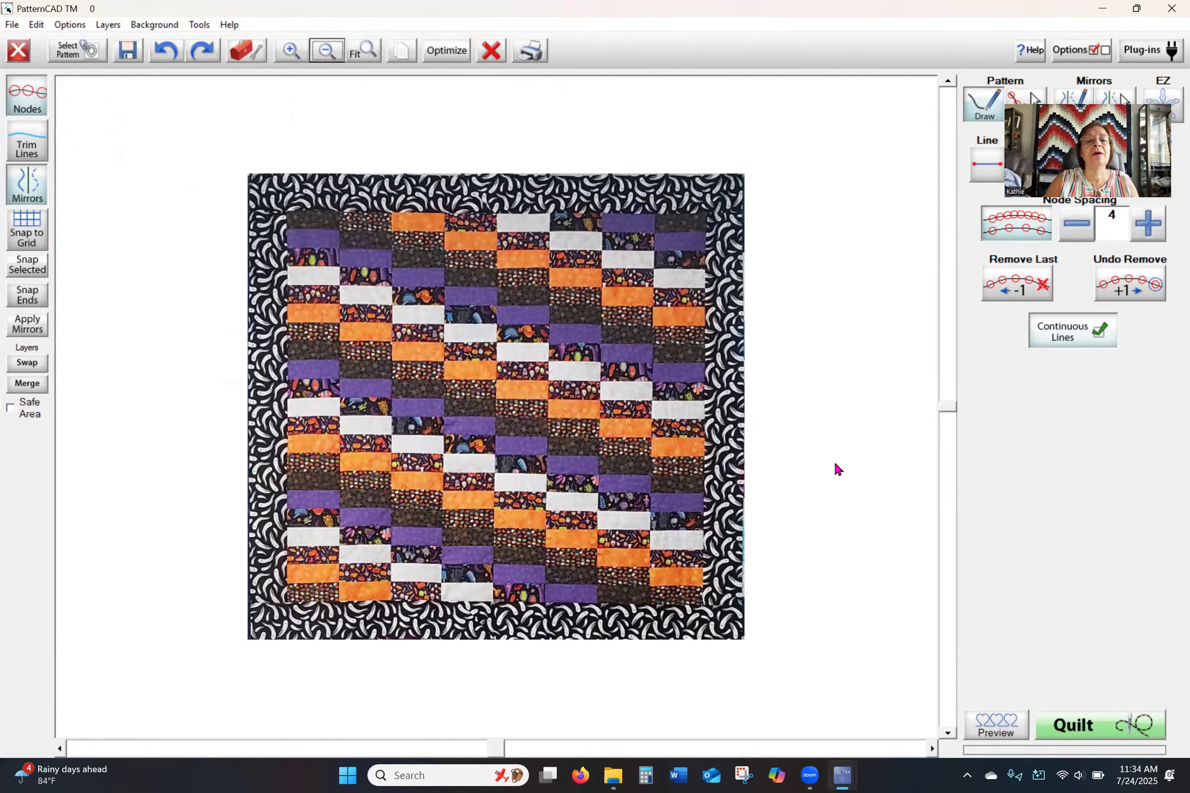
left_click(160, 26)
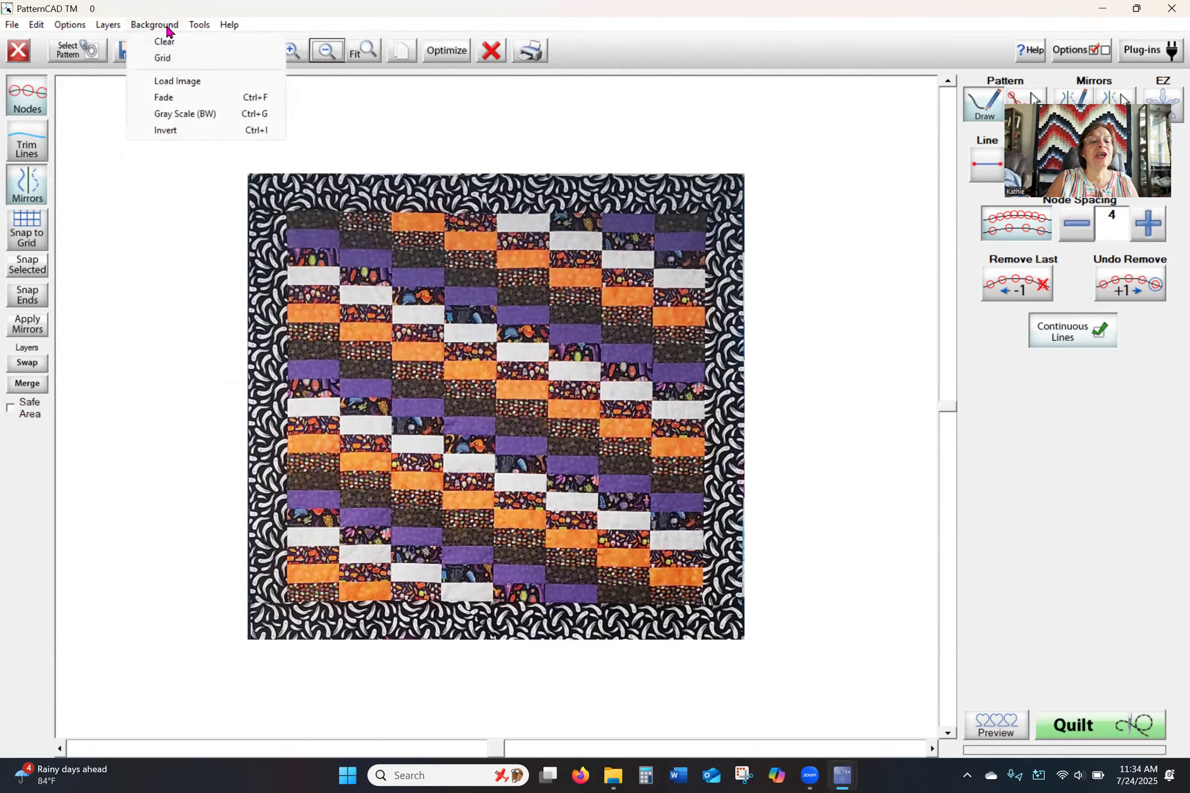
left_click(200, 114)
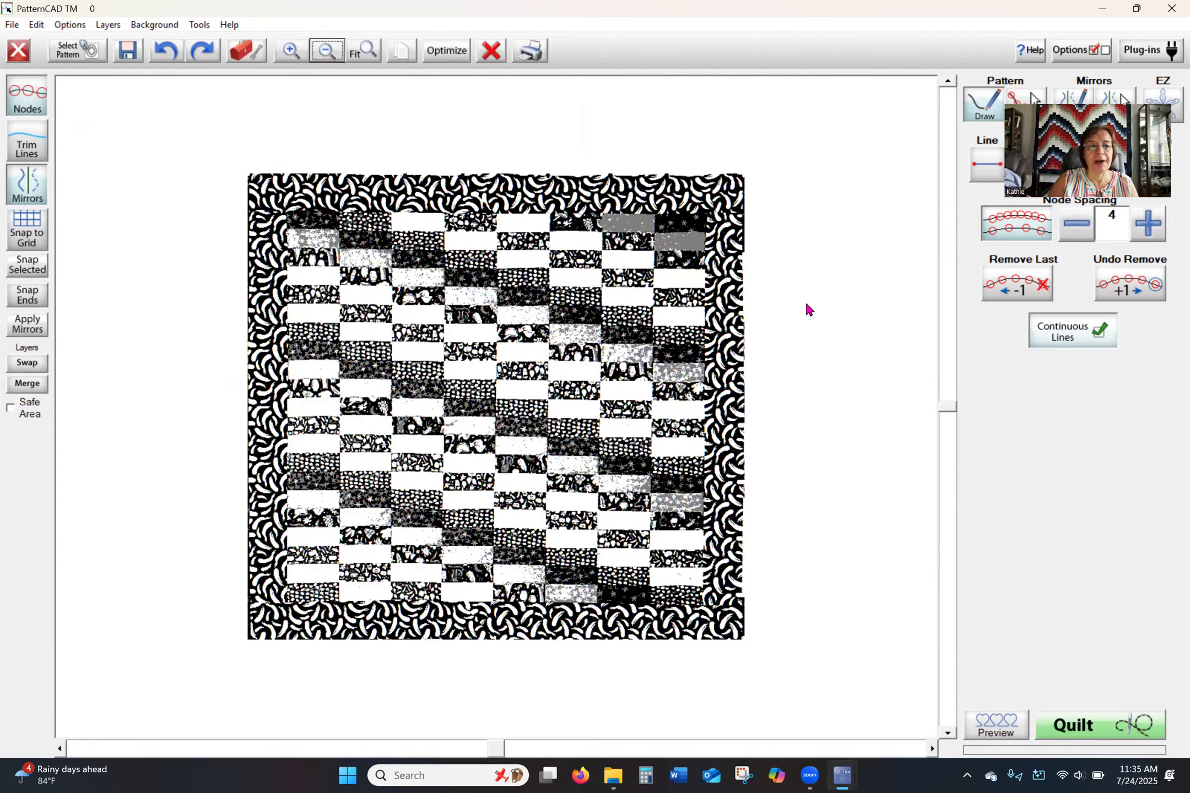
Open the pattern pumpkins 12.gpf from the Experiment folder on top of the quilt photo.
left_click(82, 52)
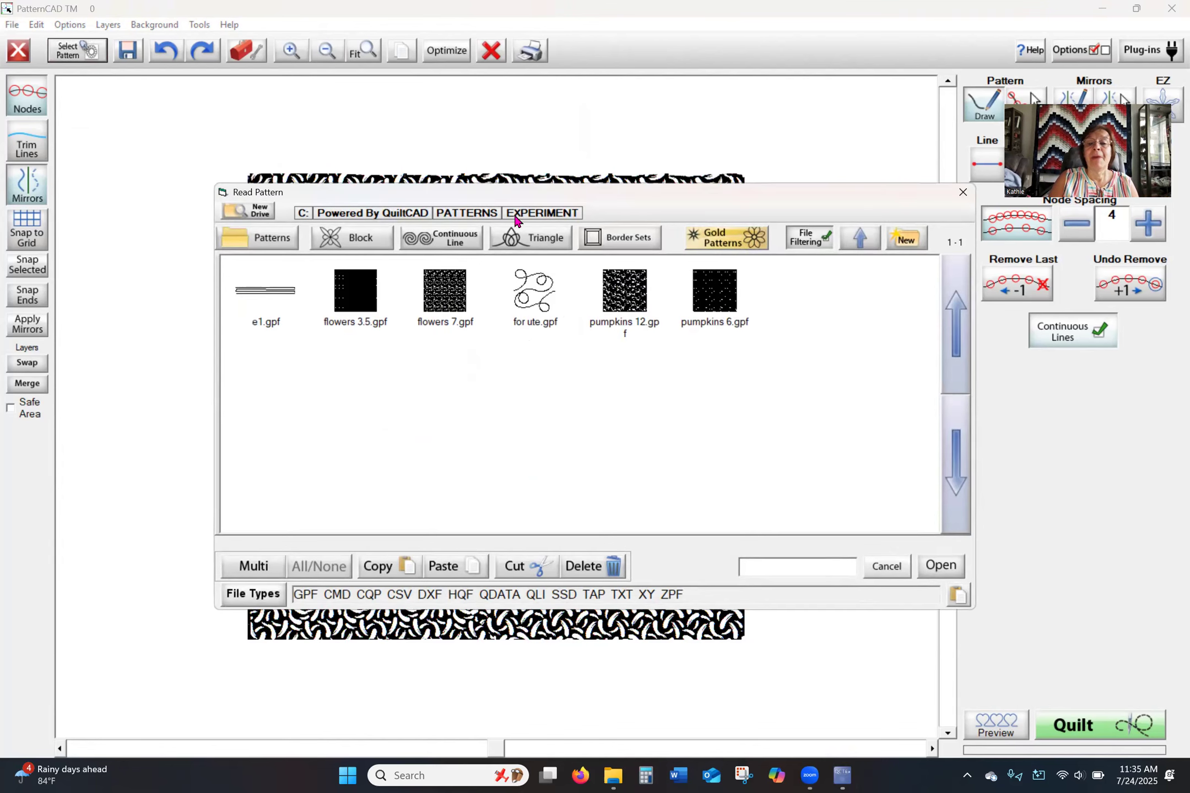
left_click(276, 238)
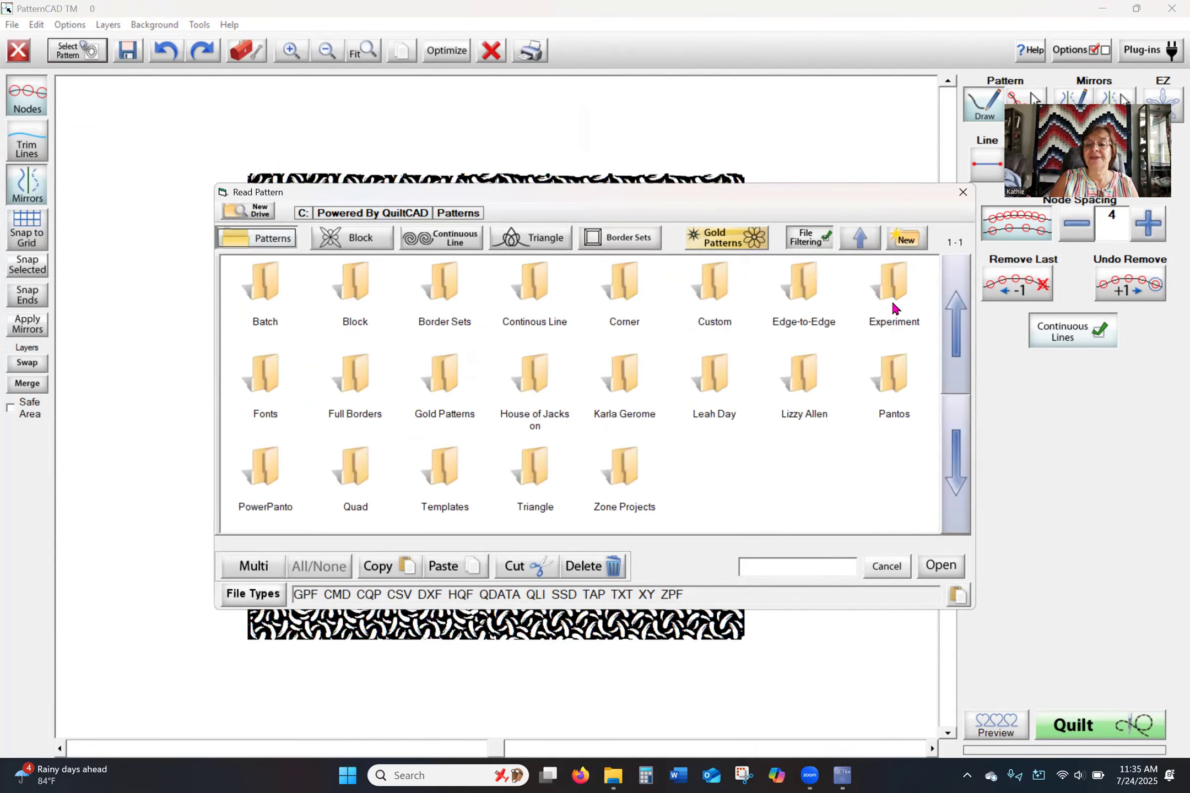
left_click(896, 278)
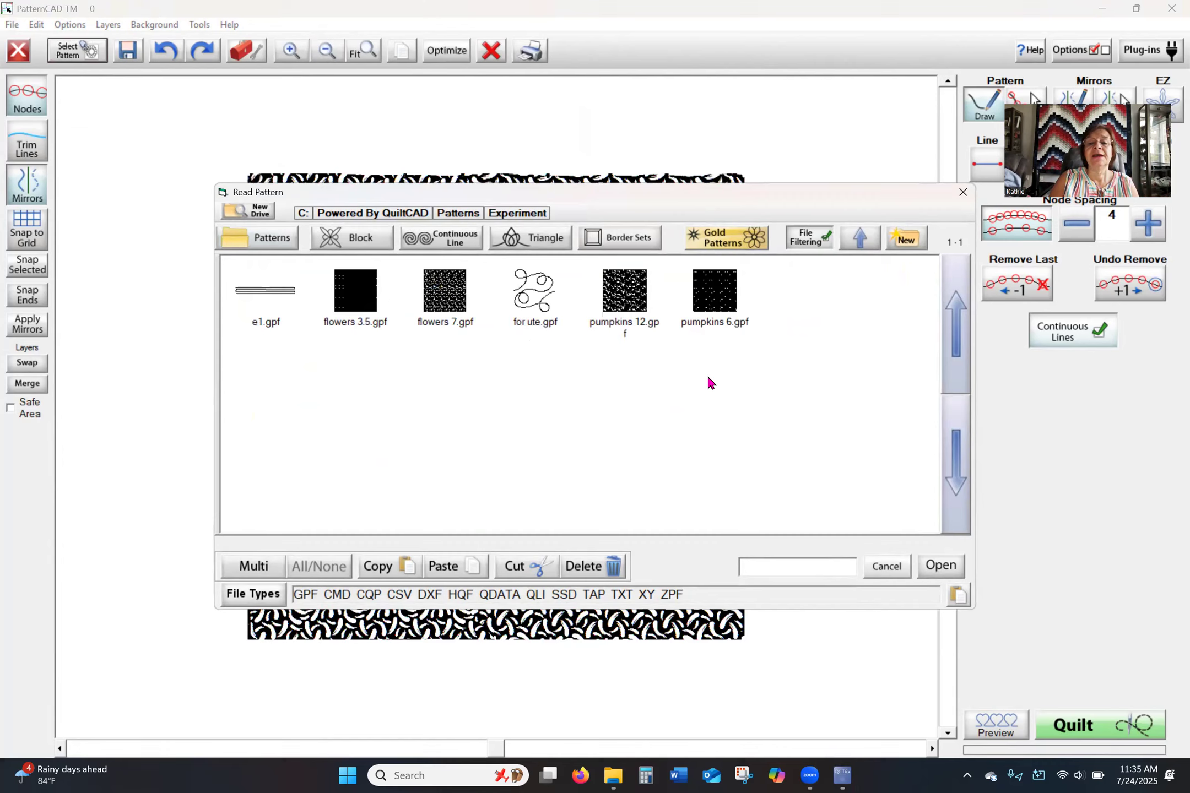
left_click(617, 295)
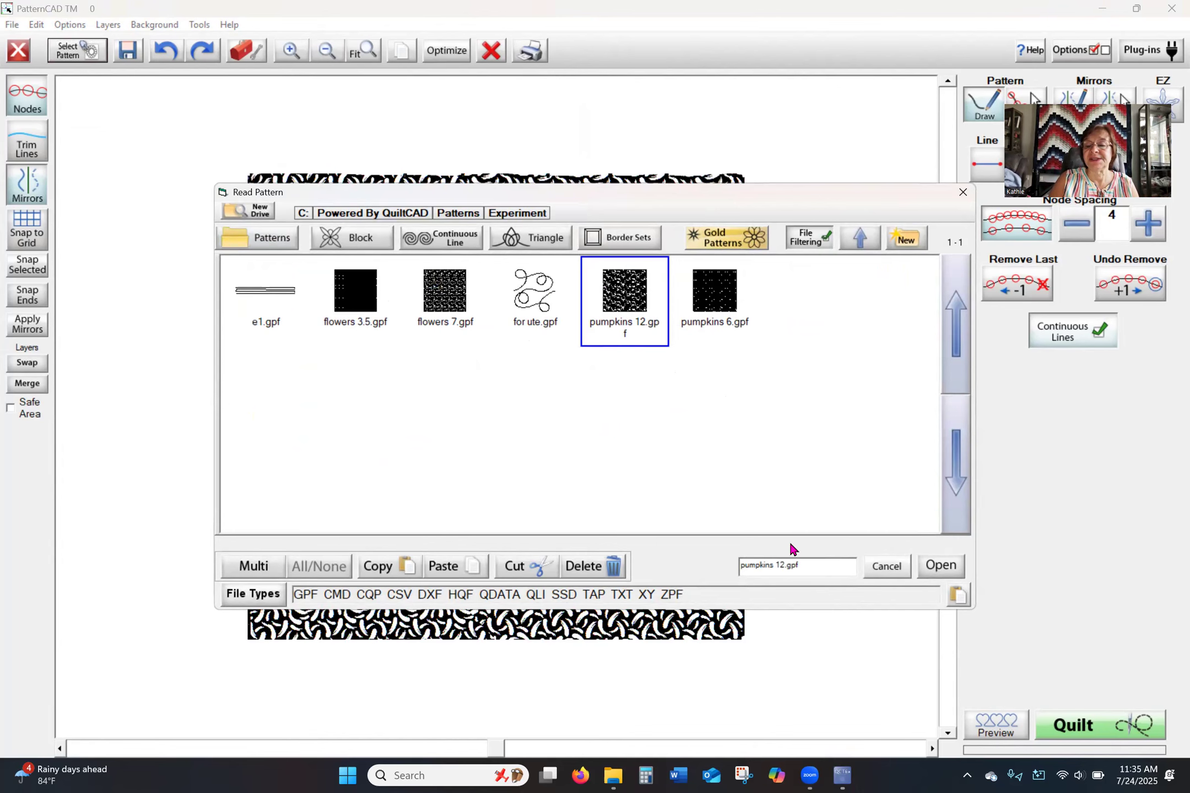
left_click(936, 567)
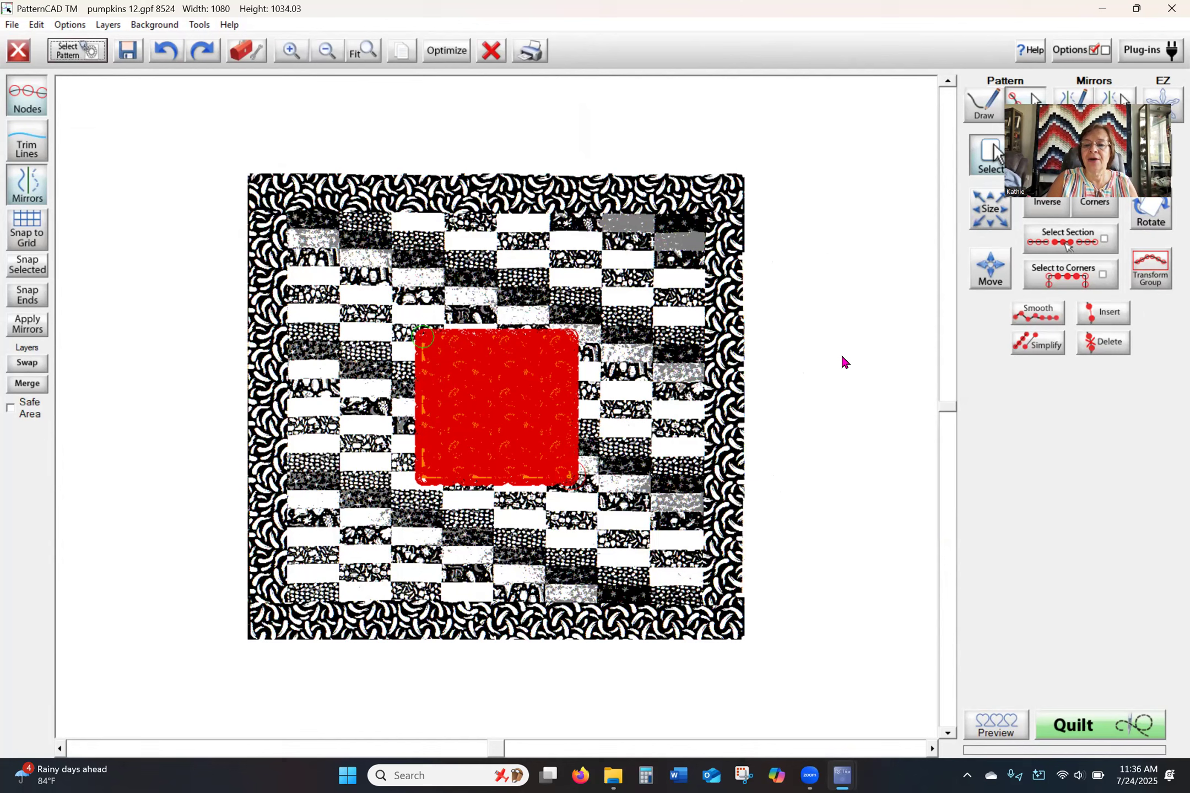
left_click_drag(755, 240, 812, 349)
left_click(824, 375)
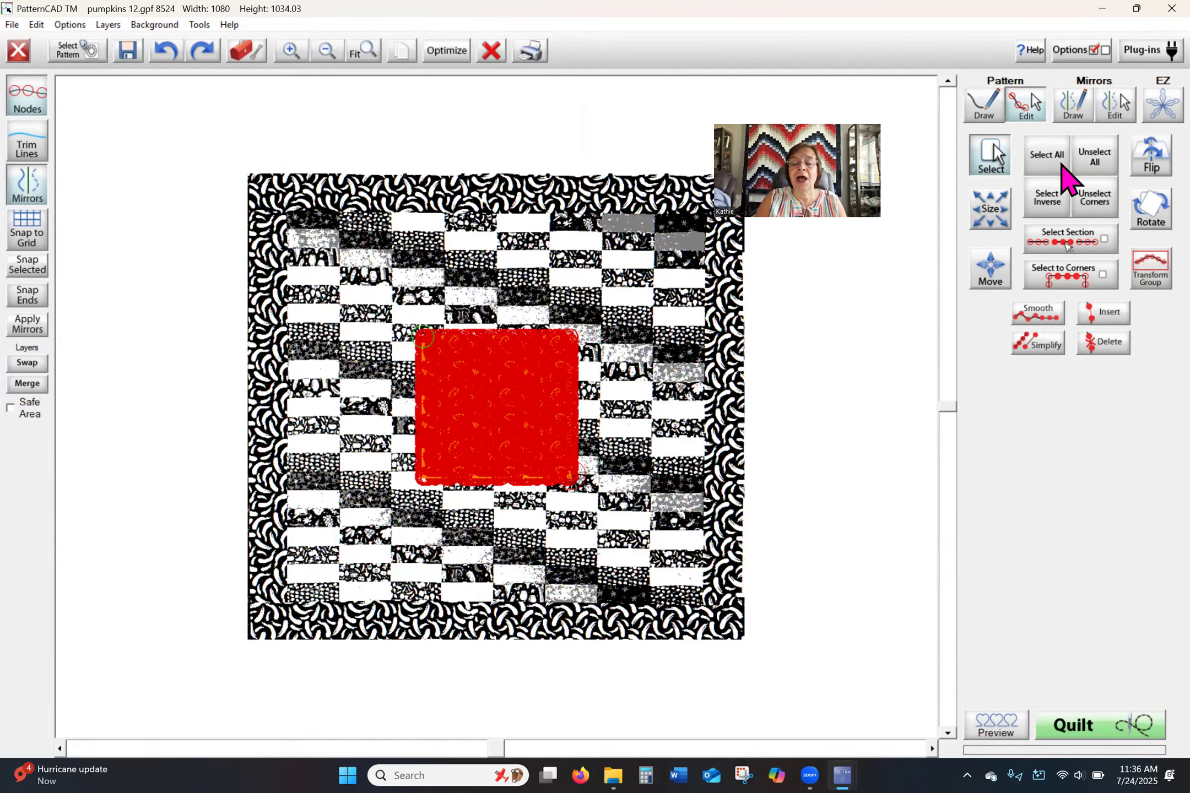
Select all nodes of the pumpkin pattern for editing.
left_click(985, 112)
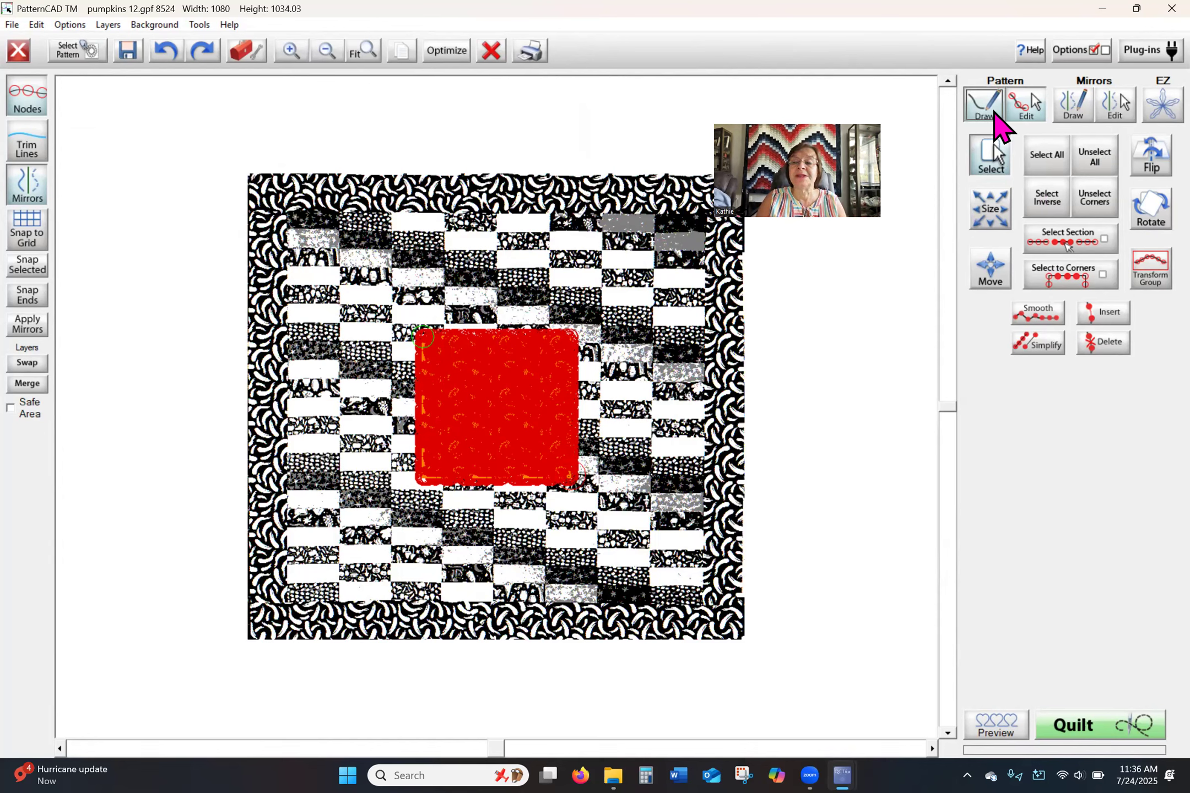
left_click(1024, 110)
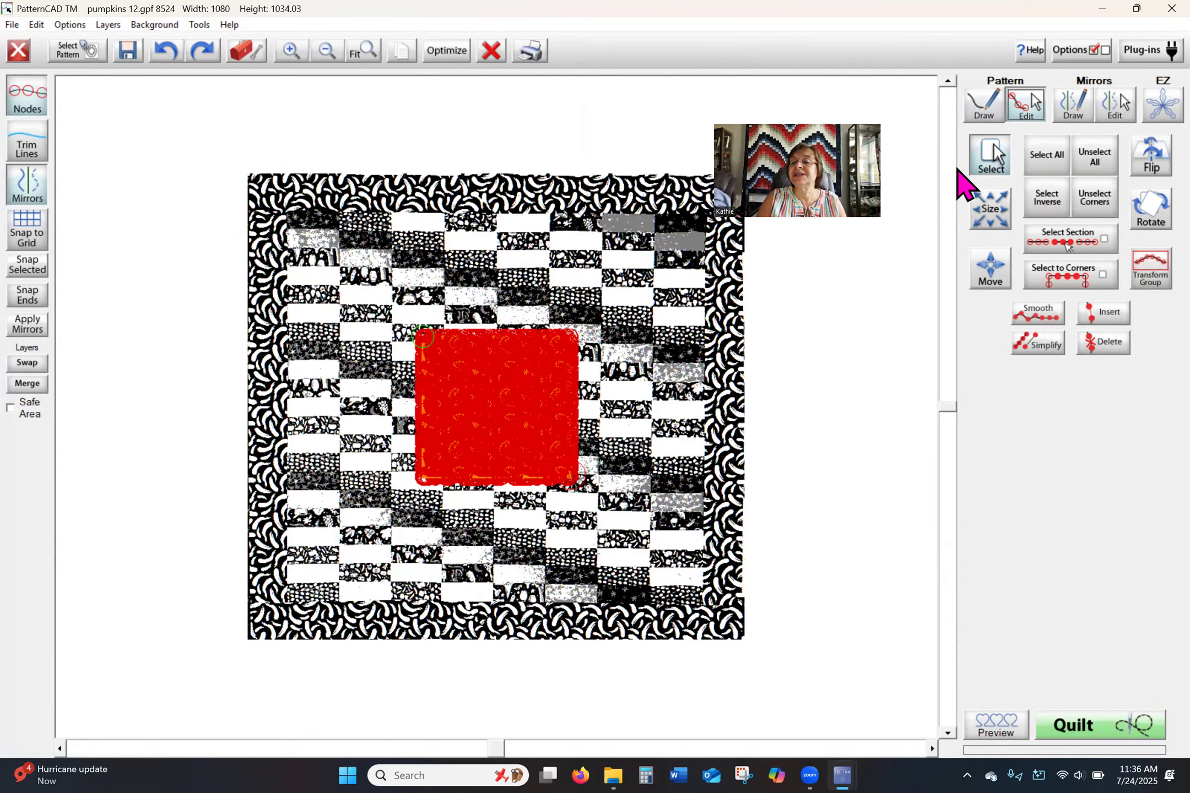
left_click(983, 165)
left_click(983, 160)
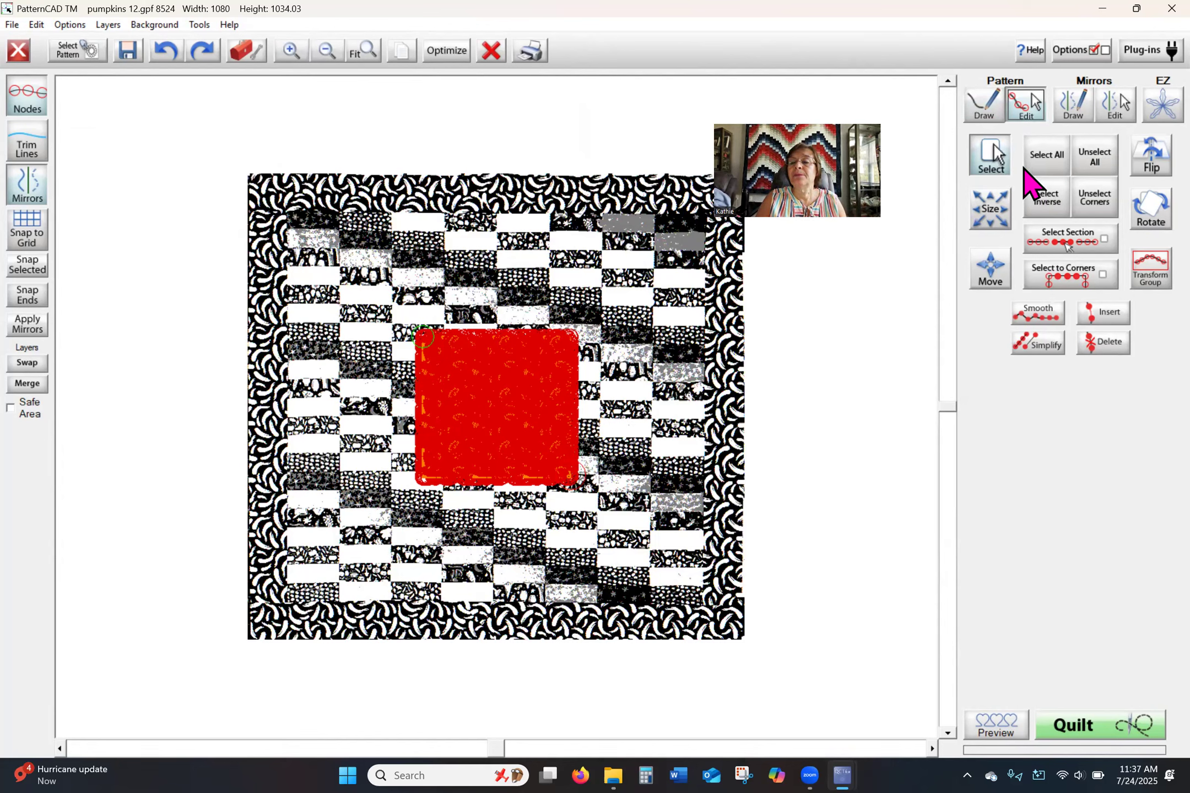
left_click(984, 153)
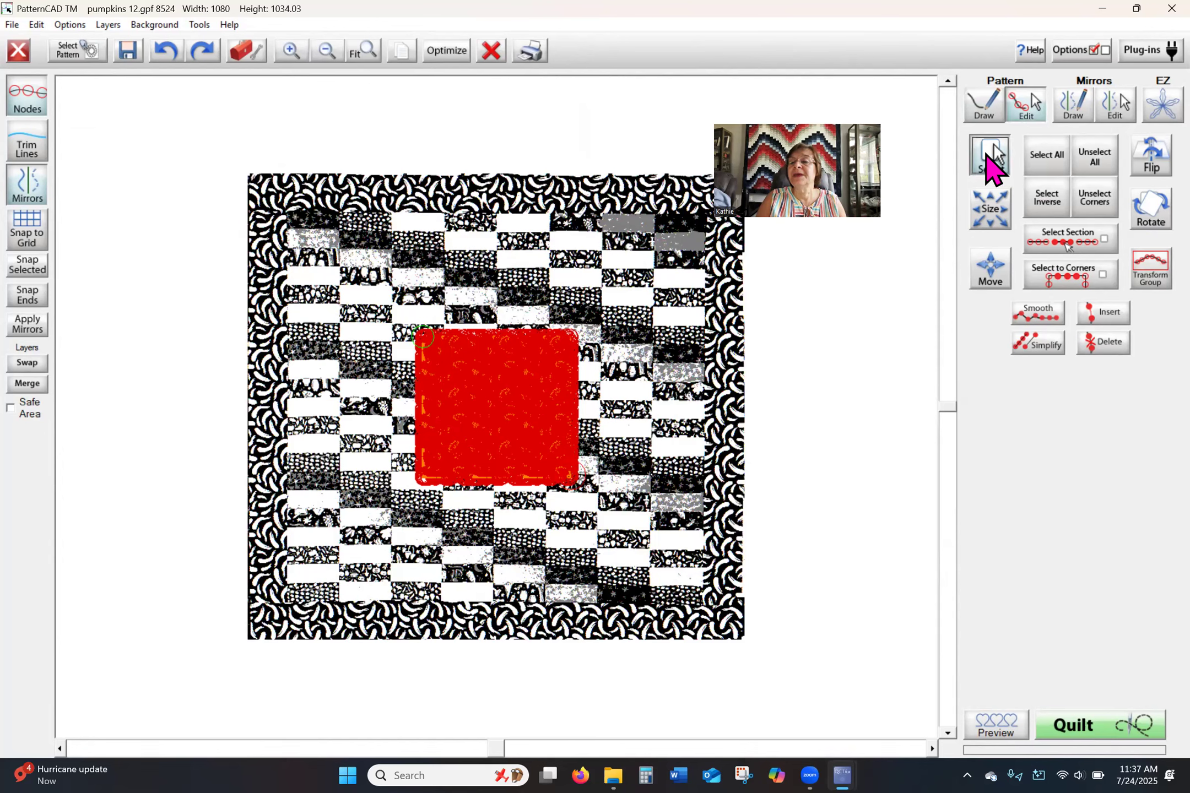
left_click(1050, 163)
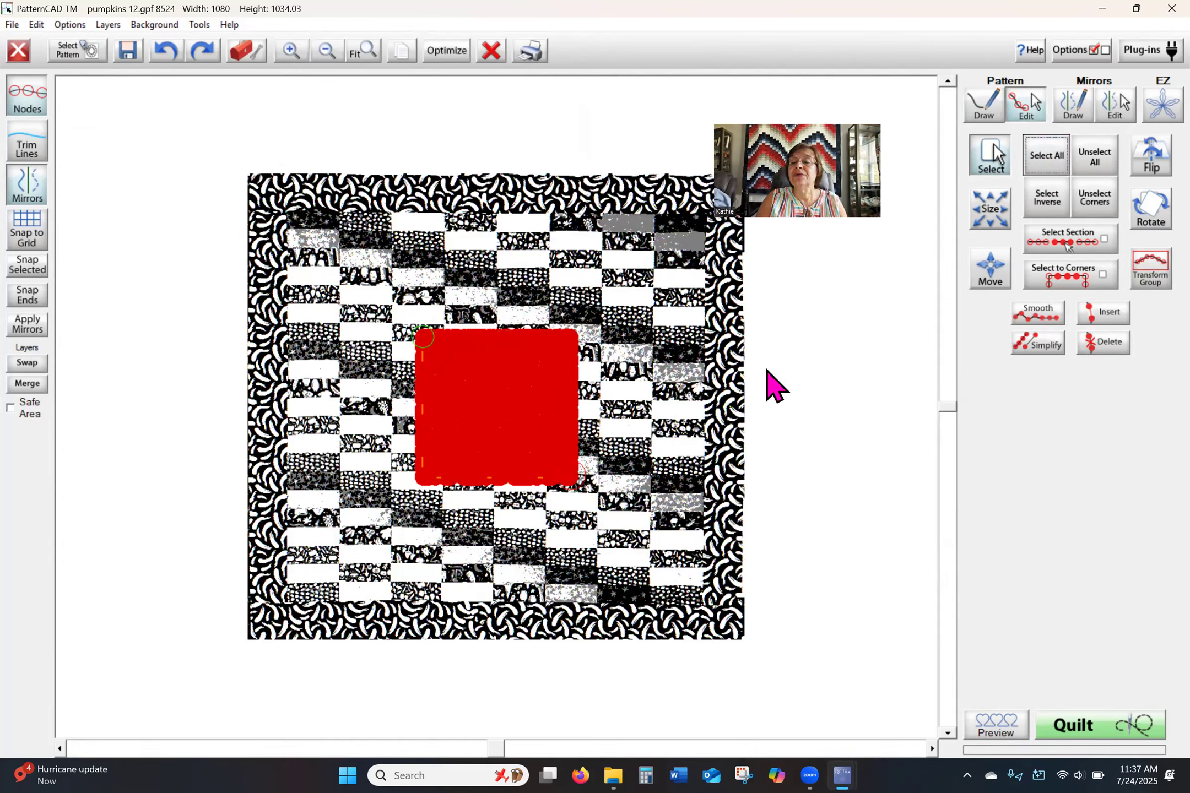
Enlarge the pumpkin pattern with locked aspect ratio in JUMBO steps to a width of 3645, covering the whole quilt photo.
left_click(991, 210)
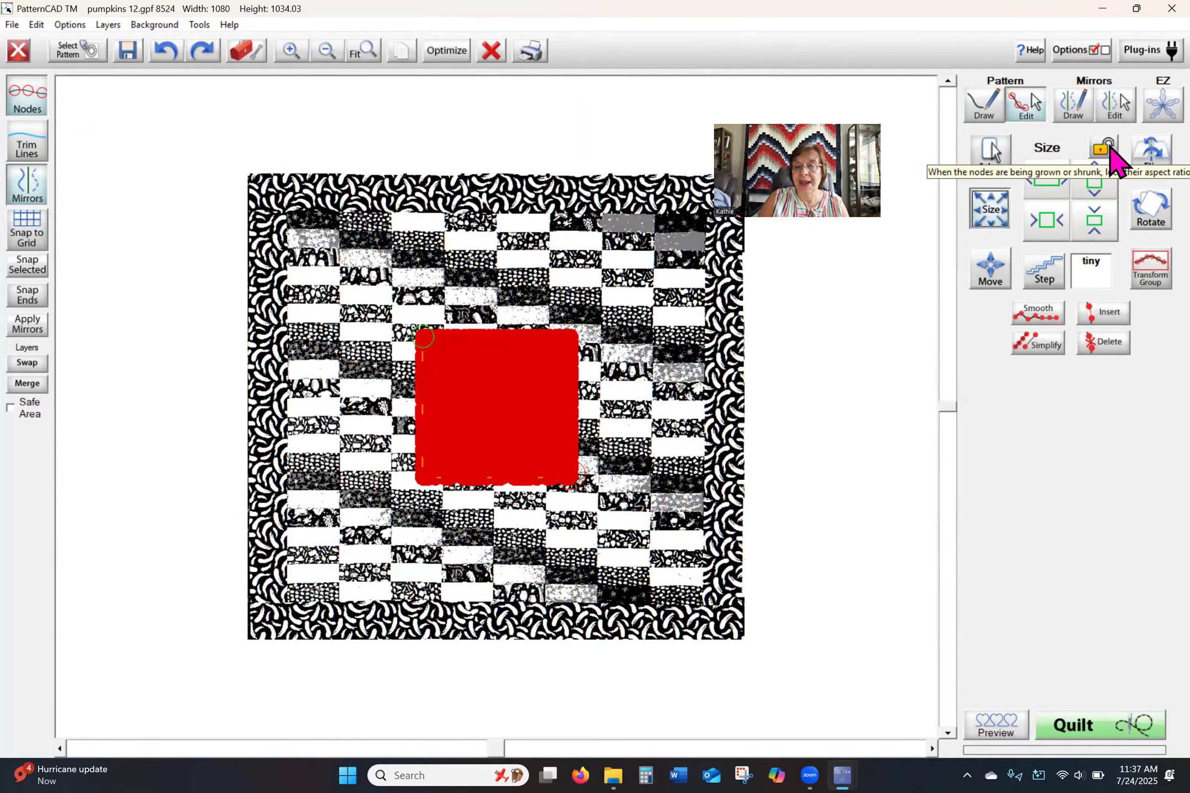
left_click(1103, 147)
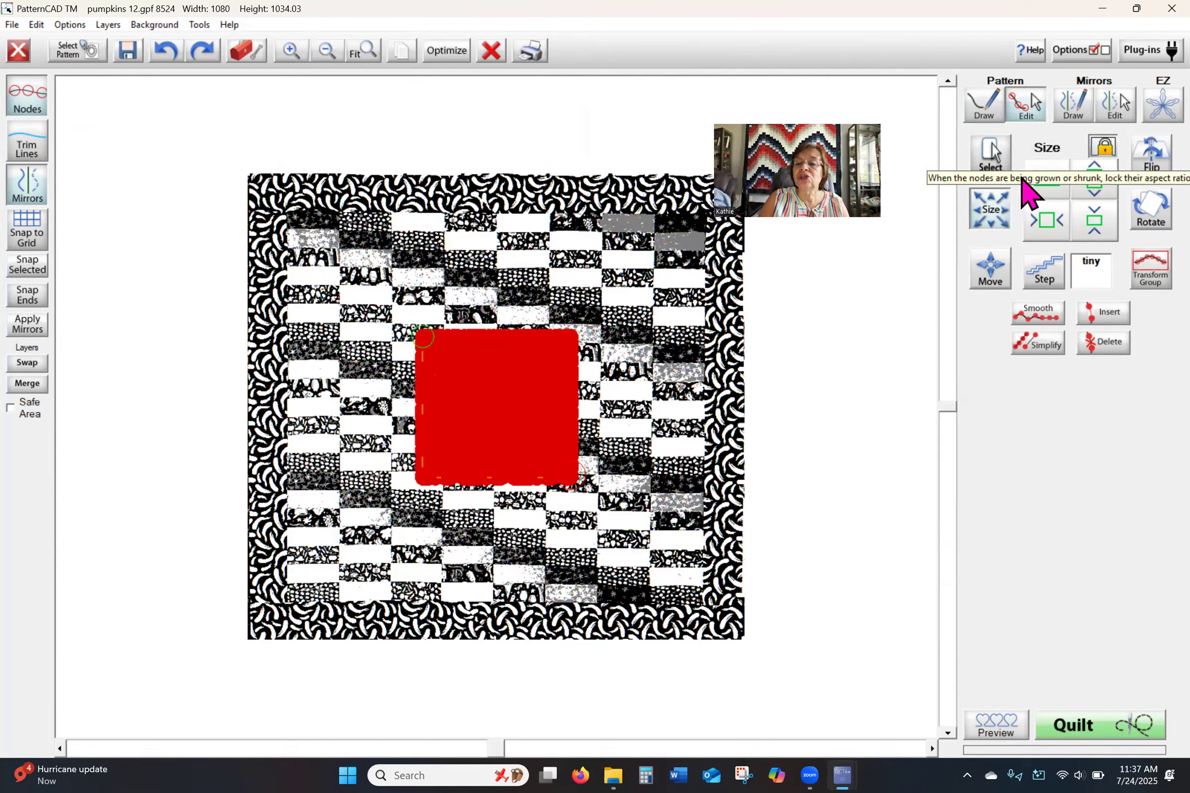
left_click(1048, 283)
left_click(1048, 284)
left_click(1048, 284)
left_click(1048, 284)
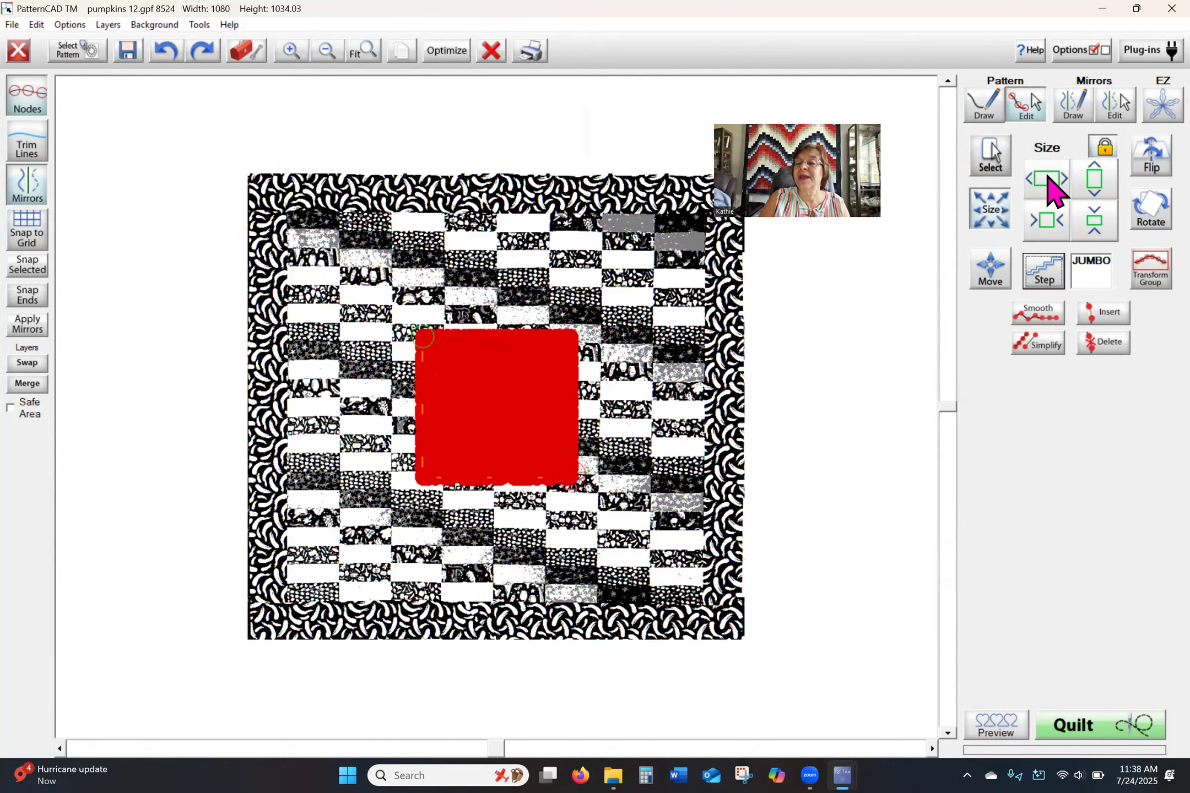
left_click(1097, 179)
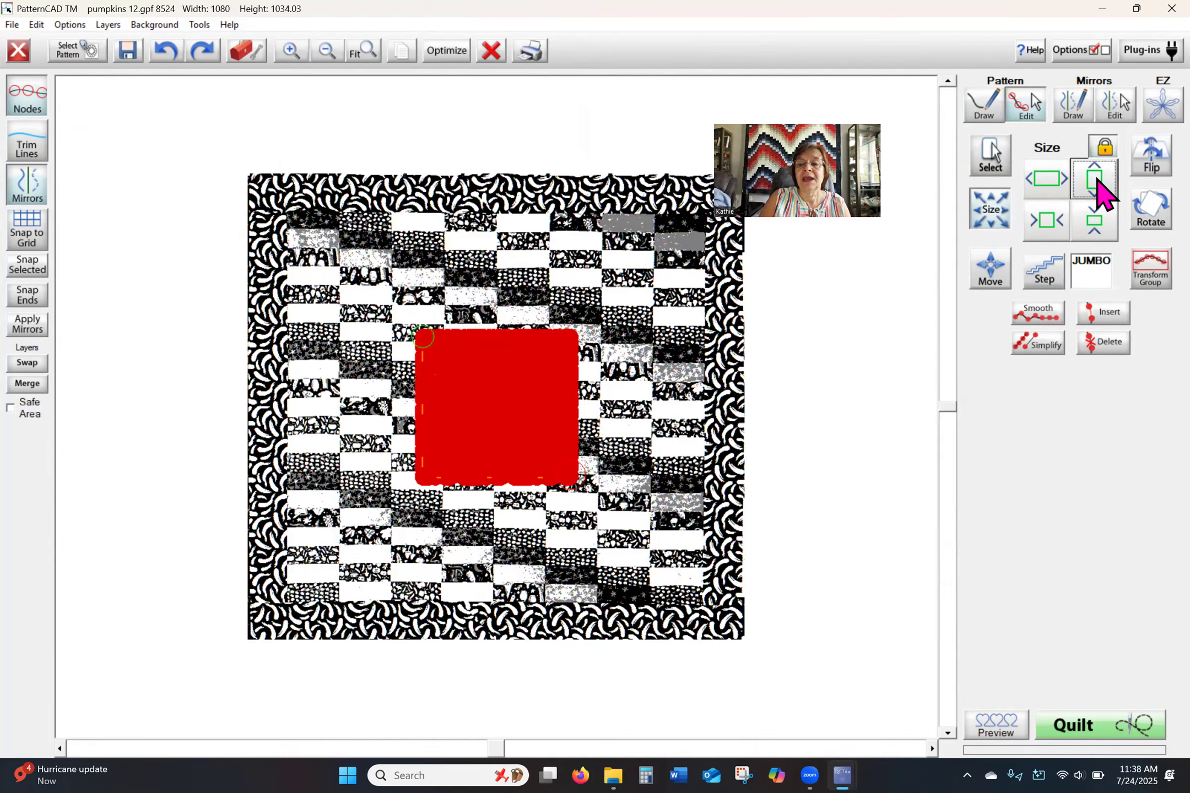
left_click(1097, 180)
left_click(1096, 180)
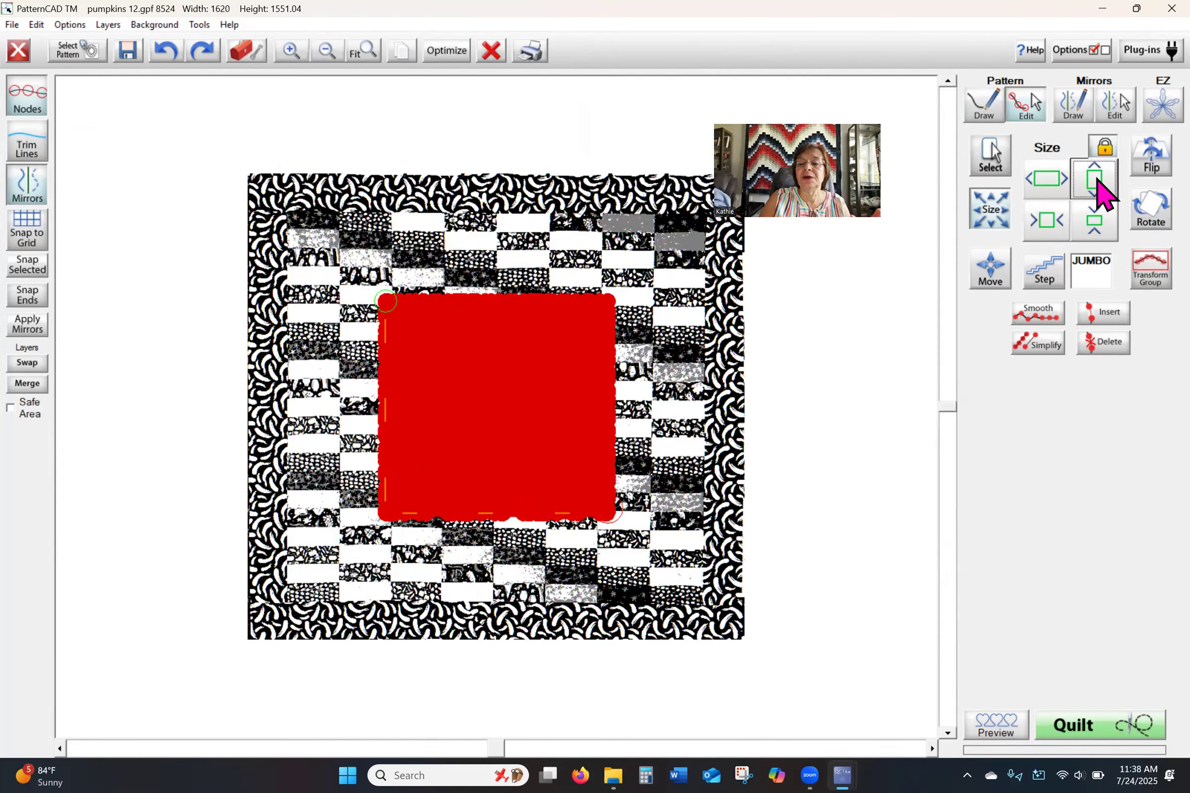
left_click(1097, 181)
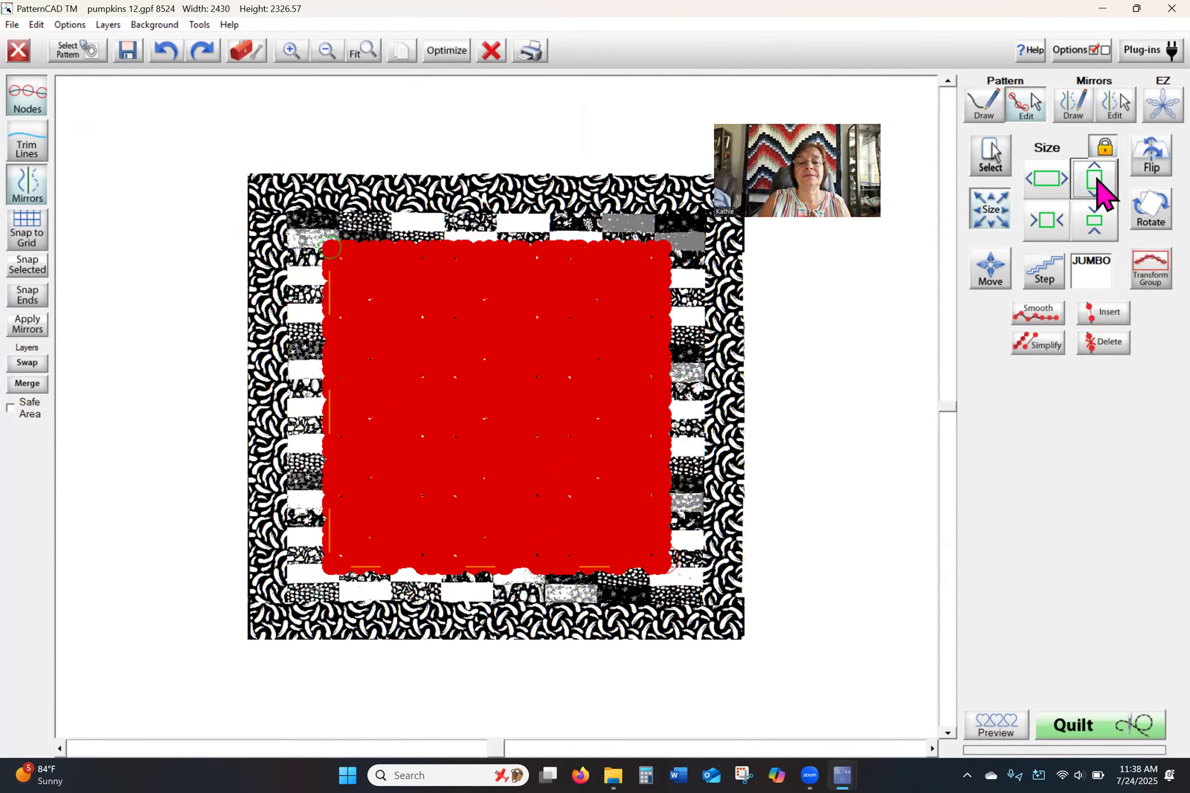
left_click(1097, 181)
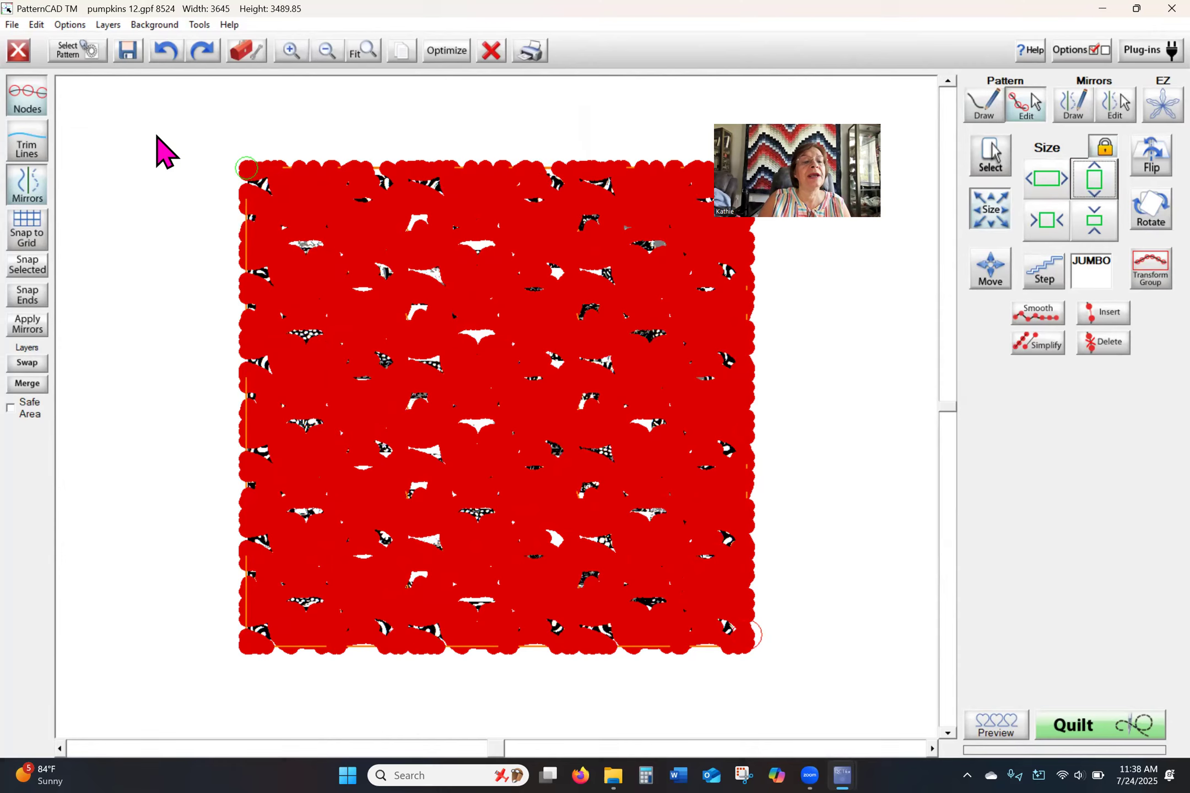
Hide the nodes and shrink the pumpkin pattern in small steps to 3553.88 by 3402.6, fitting the quilt photo's edges.
left_click(32, 104)
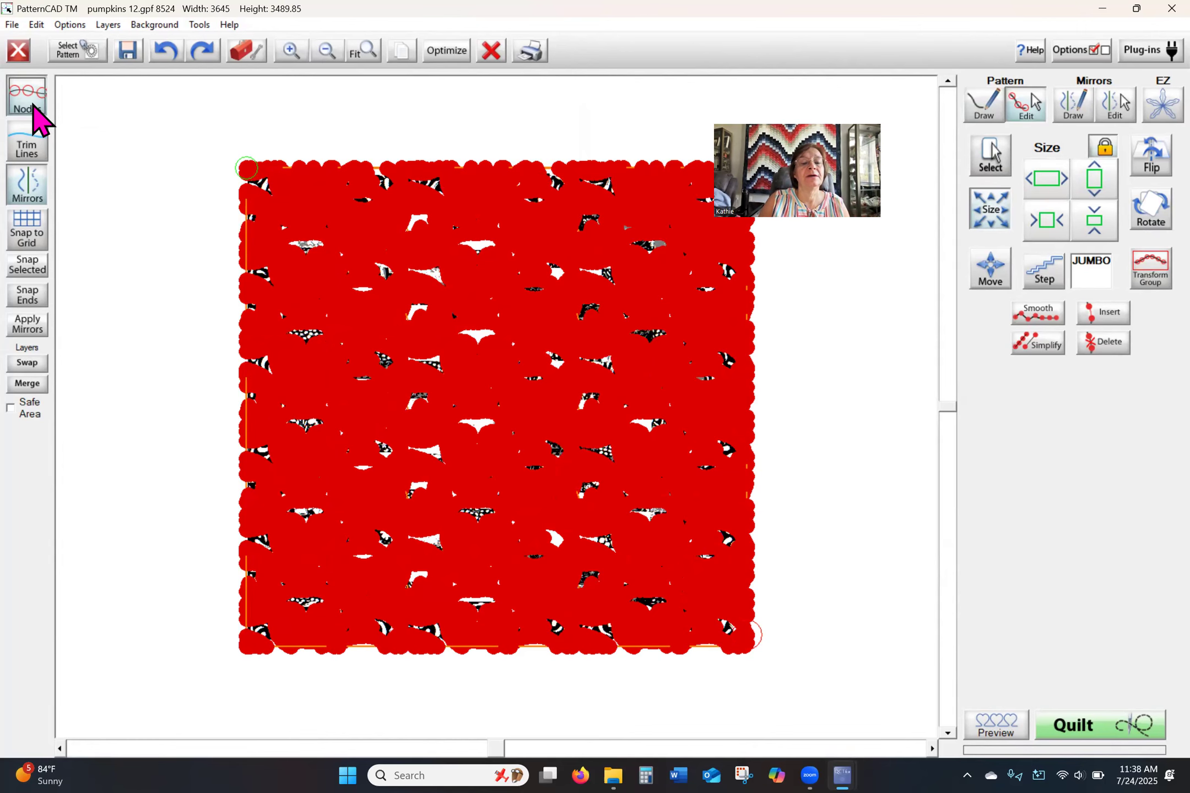
left_click(33, 107)
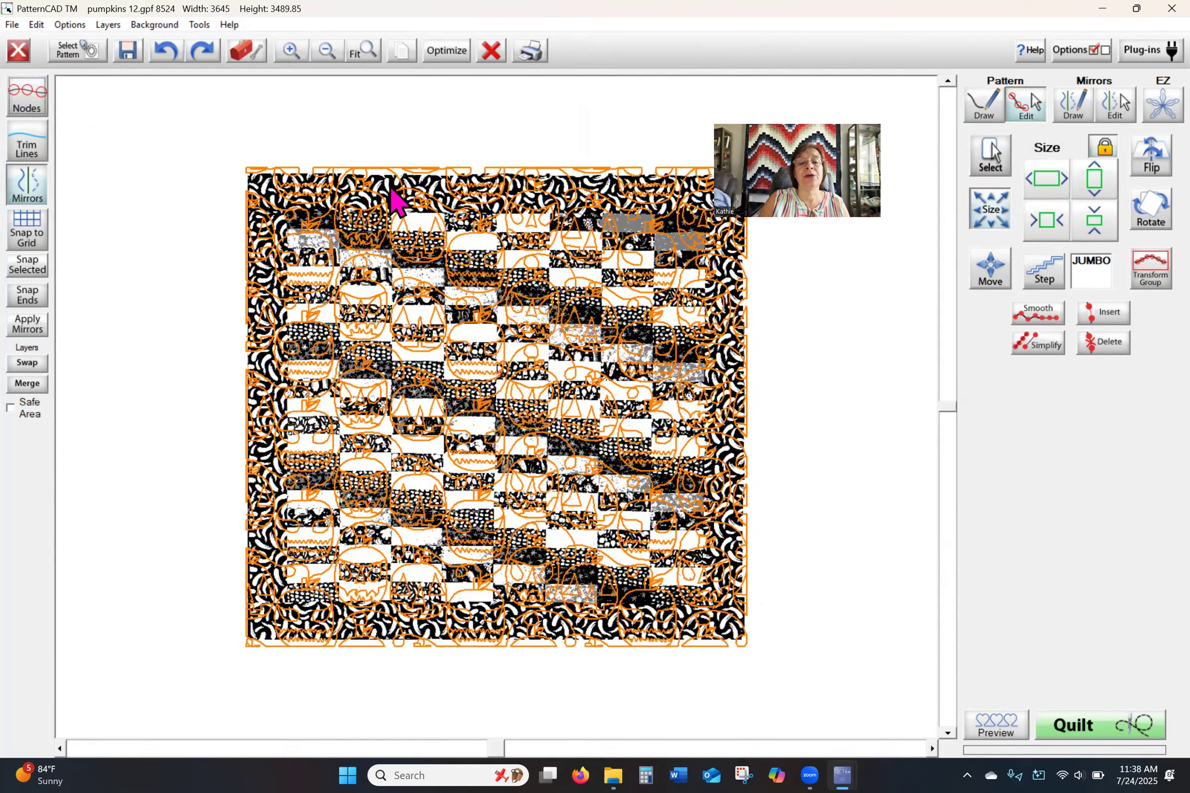
left_click(1045, 282)
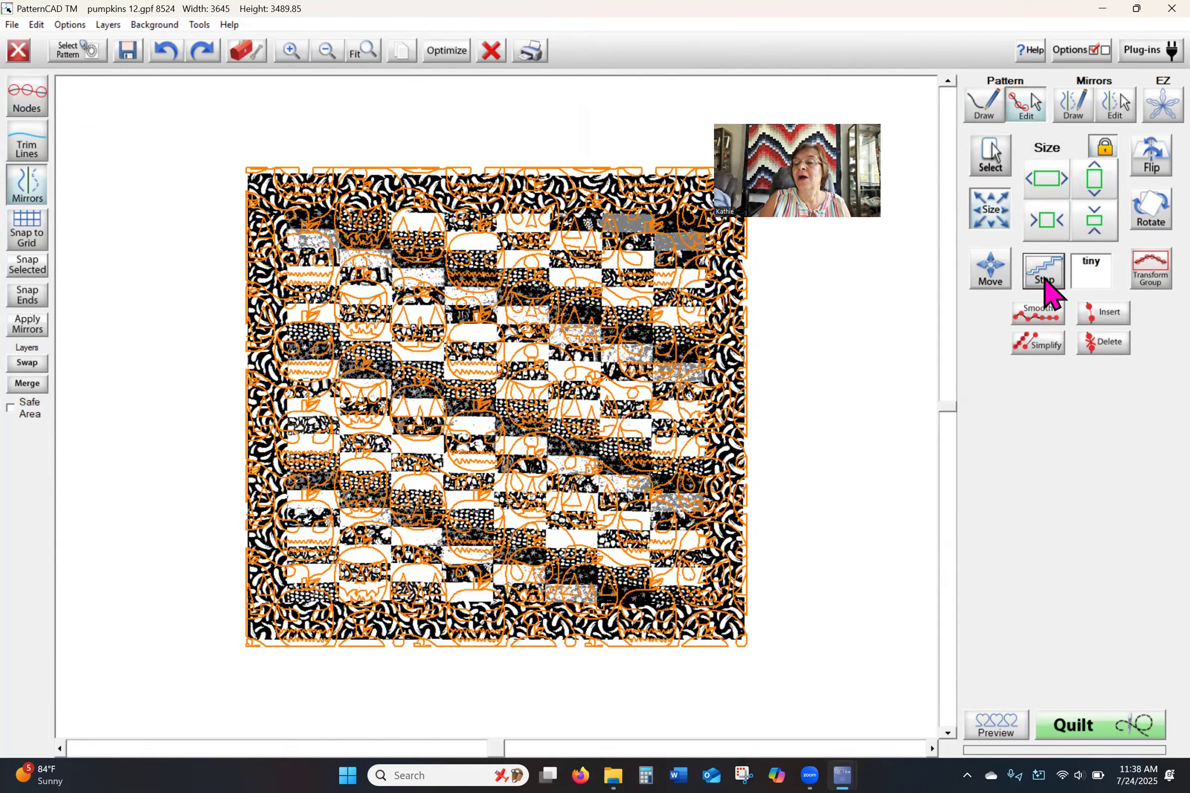
left_click(1049, 288)
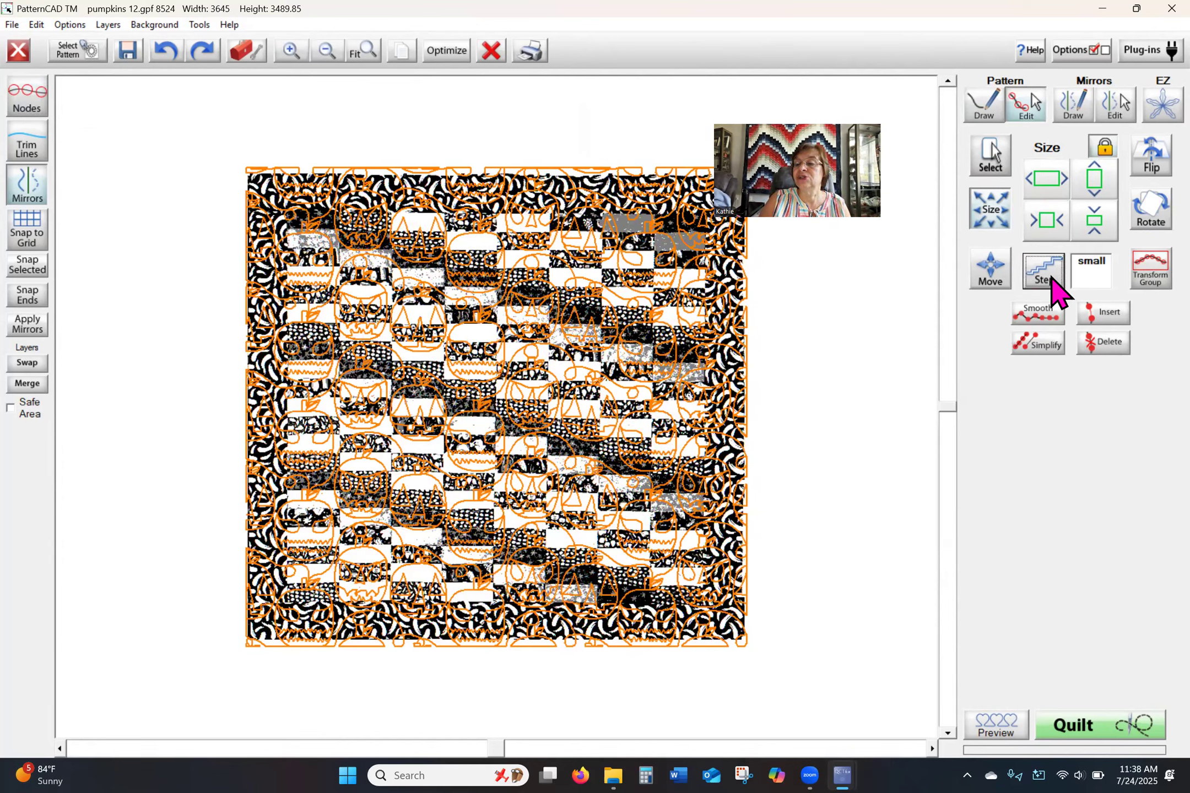
left_click(1101, 236)
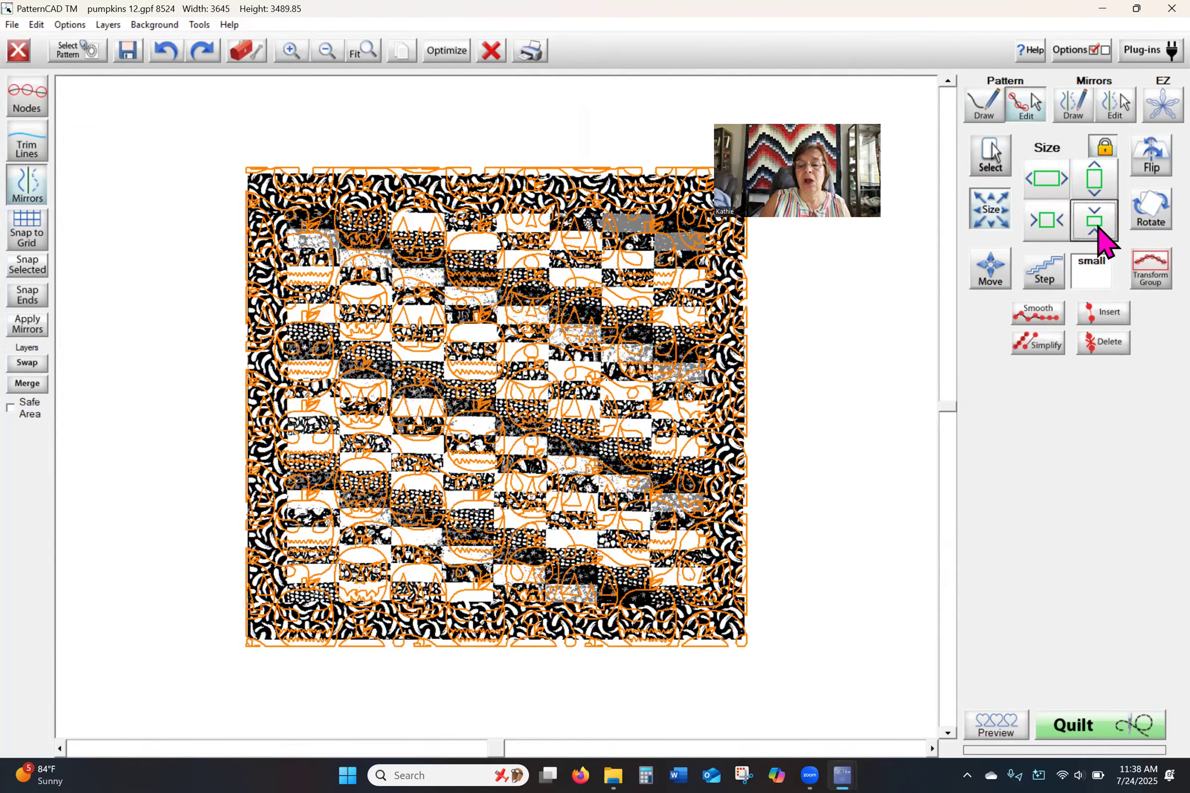
left_click(1100, 236)
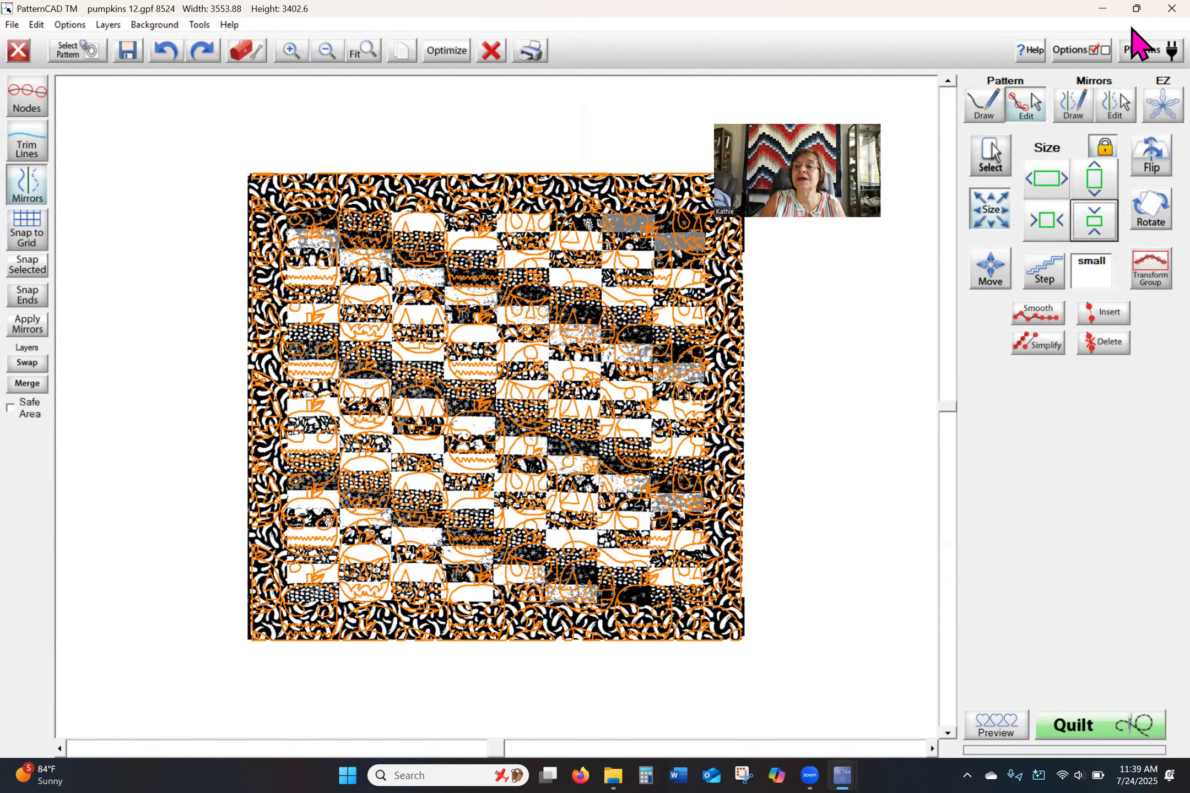
Set the PatternCAD line color to magenta and the line width to 4 in the preferences.
left_click(1063, 40)
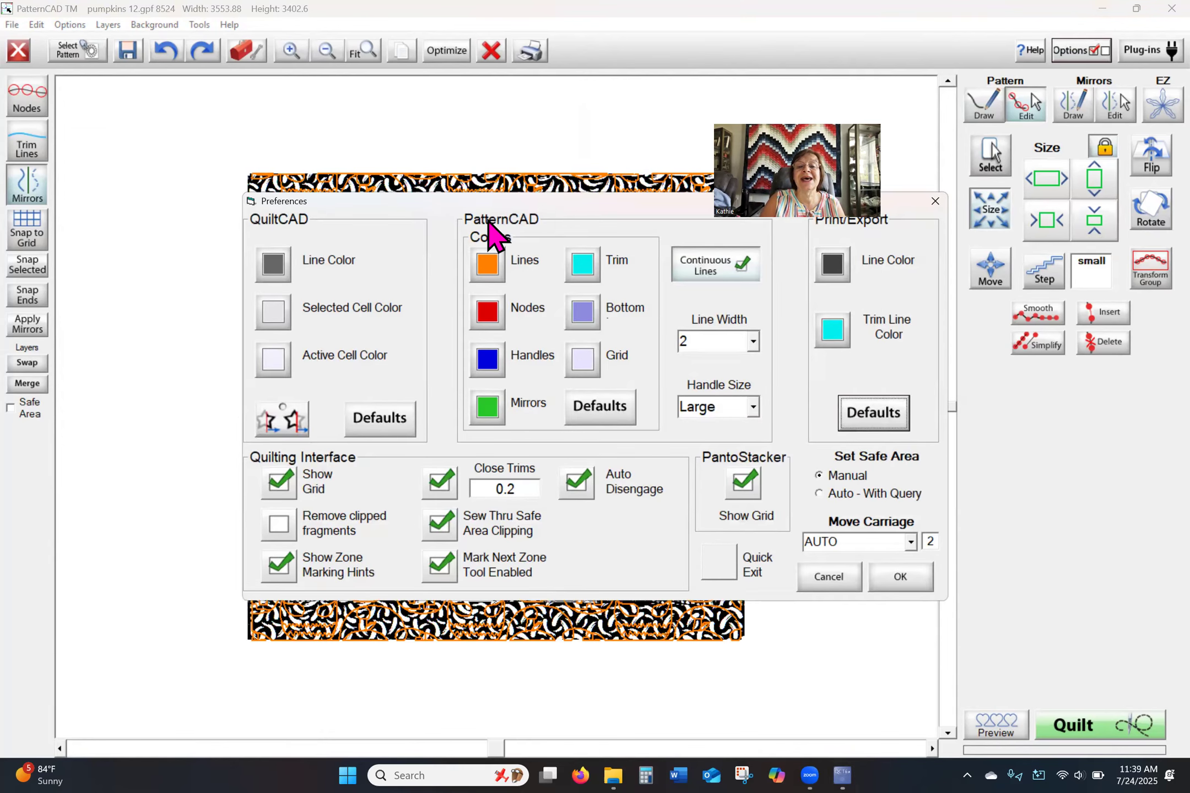
left_click(489, 275)
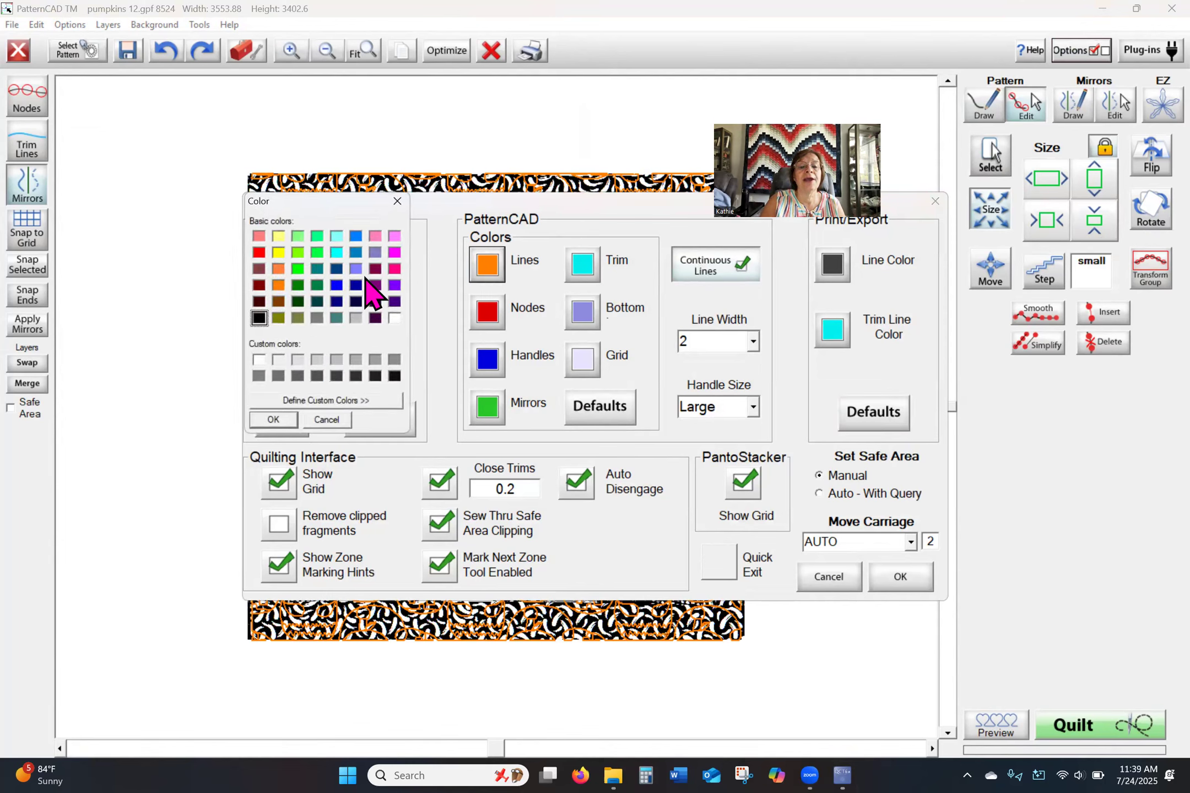
left_click(394, 253)
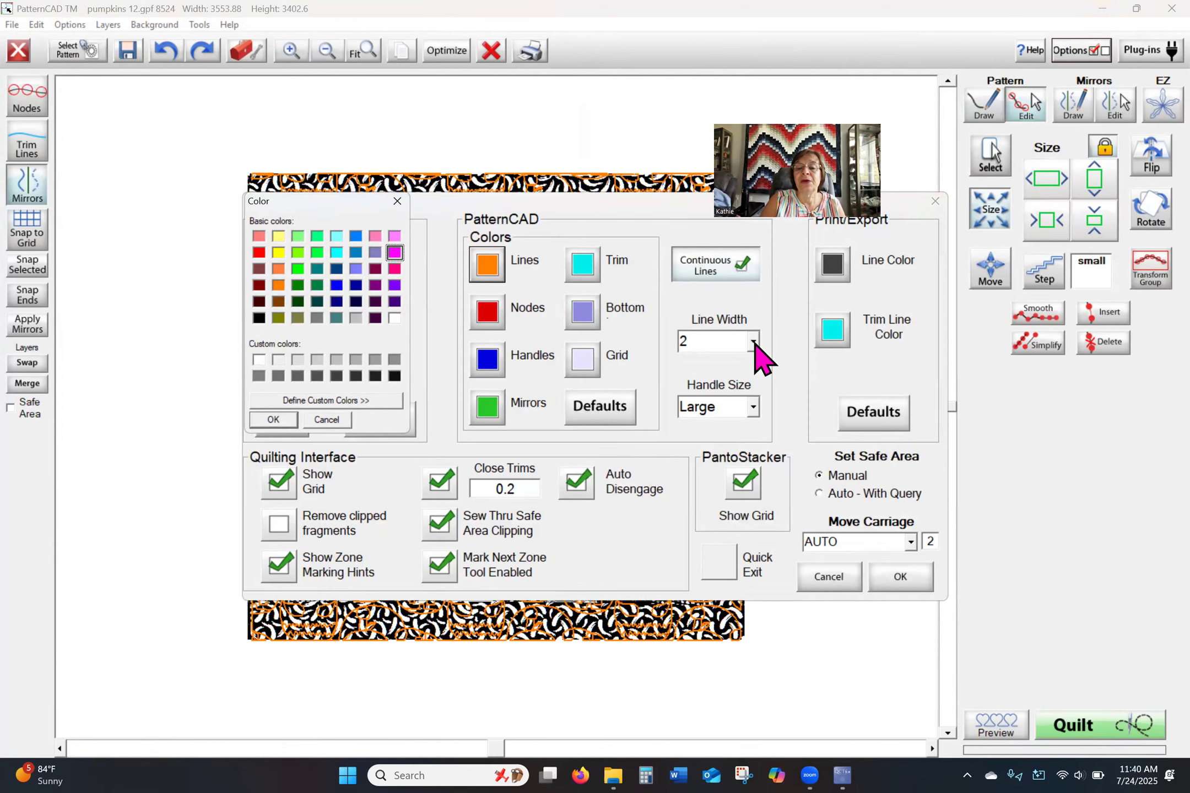
left_click(274, 420)
left_click(753, 342)
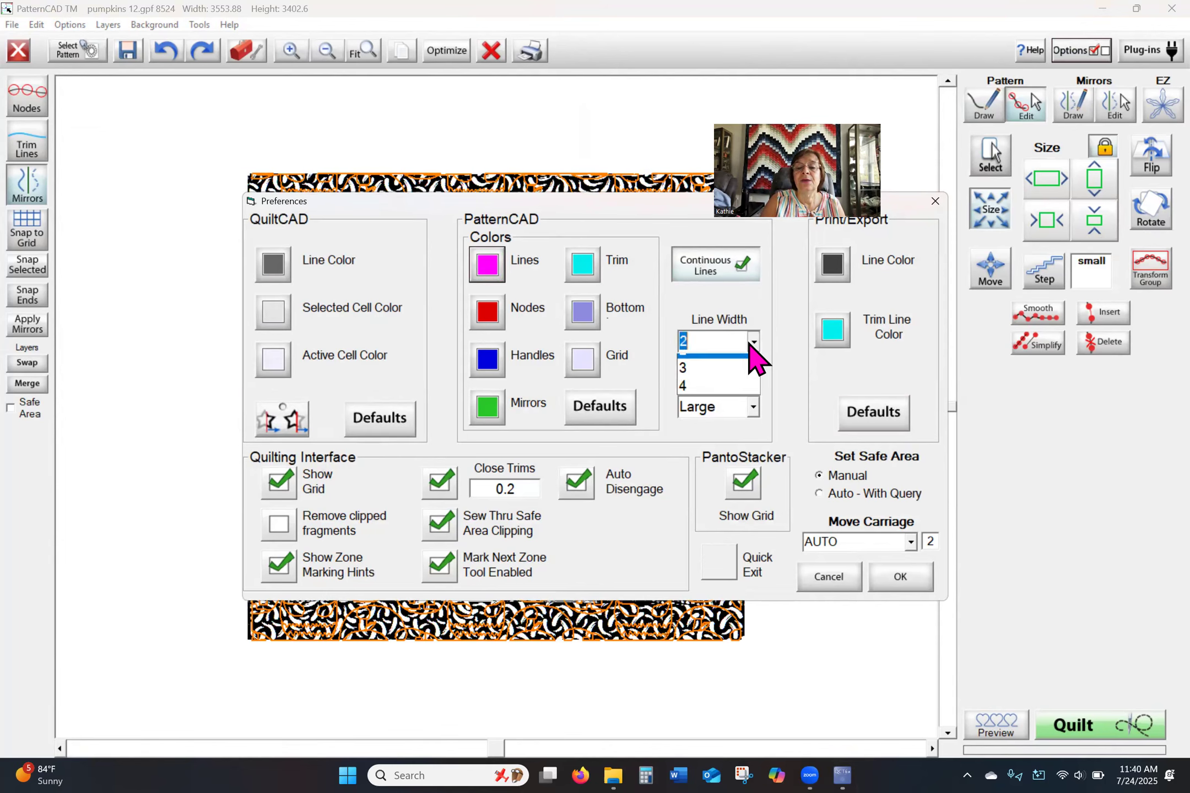
left_click(728, 417)
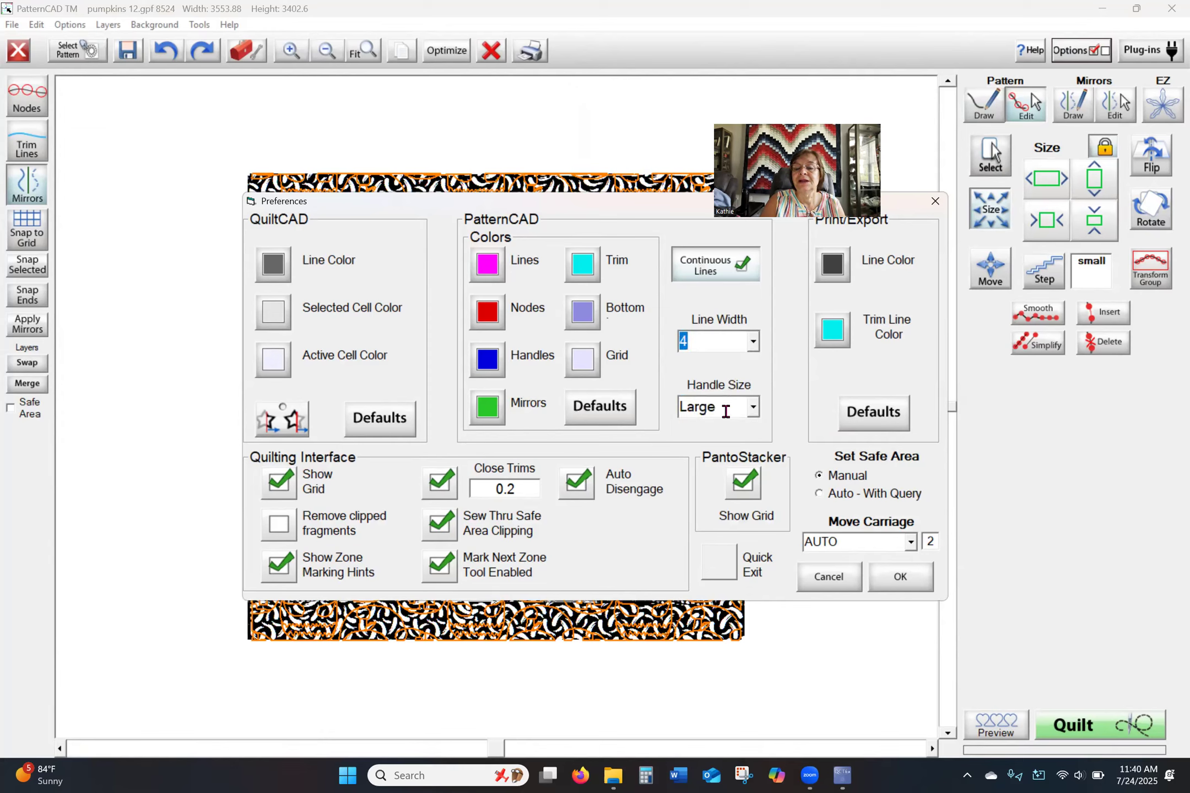
left_click(900, 576)
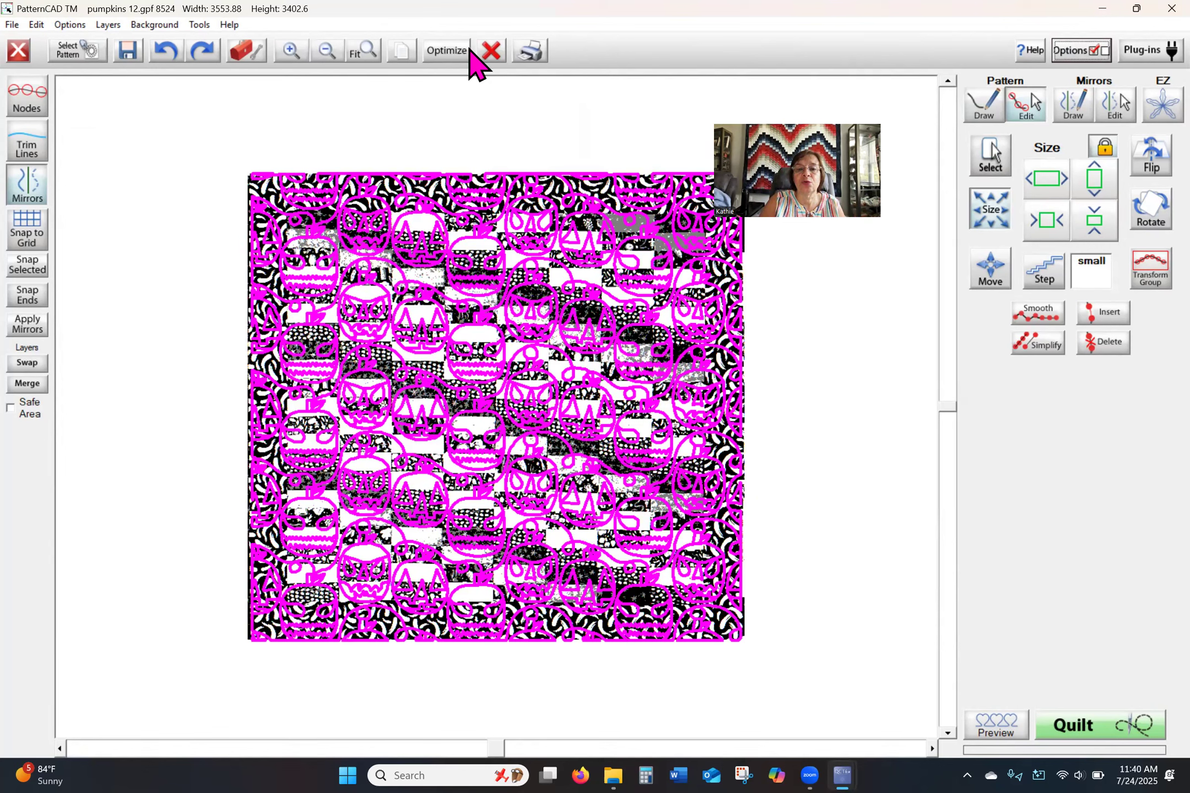
Clear the current pattern from the quilt photo and load pumpkins 6.gpf from the EXPERIMENT pattern folder.
left_click(491, 51)
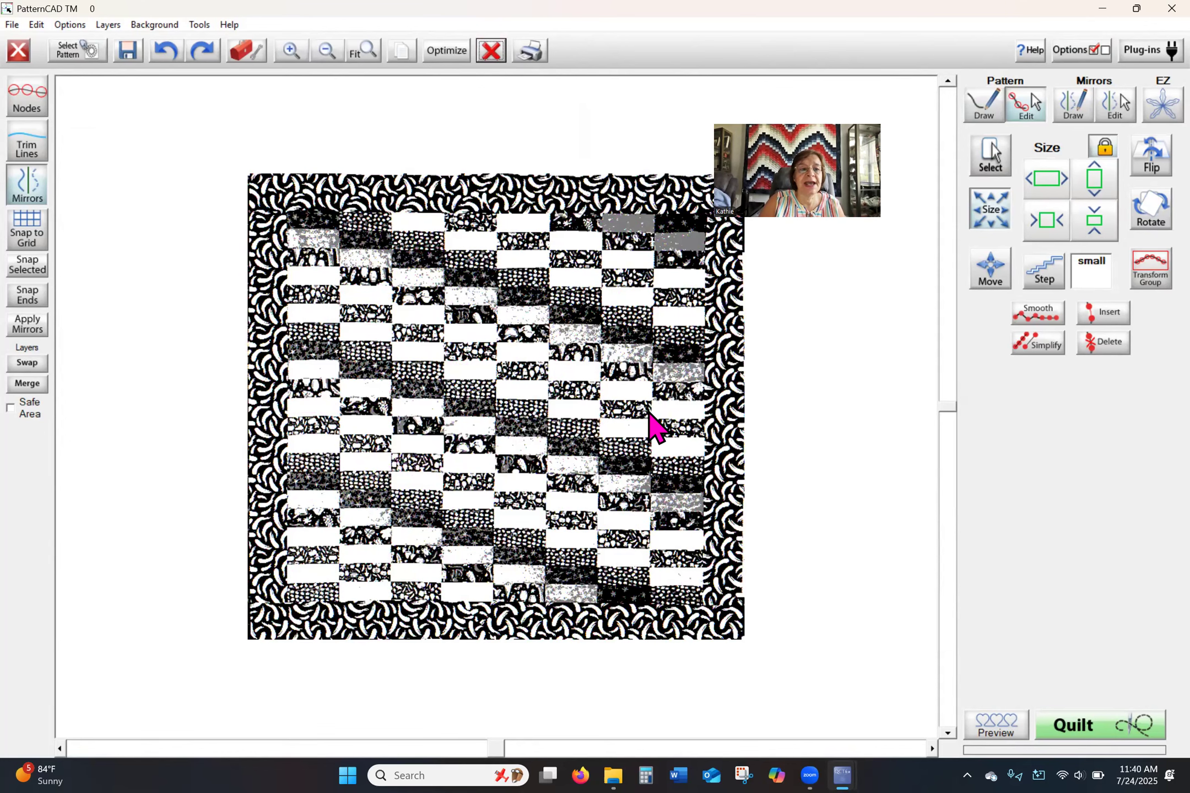
left_click(90, 54)
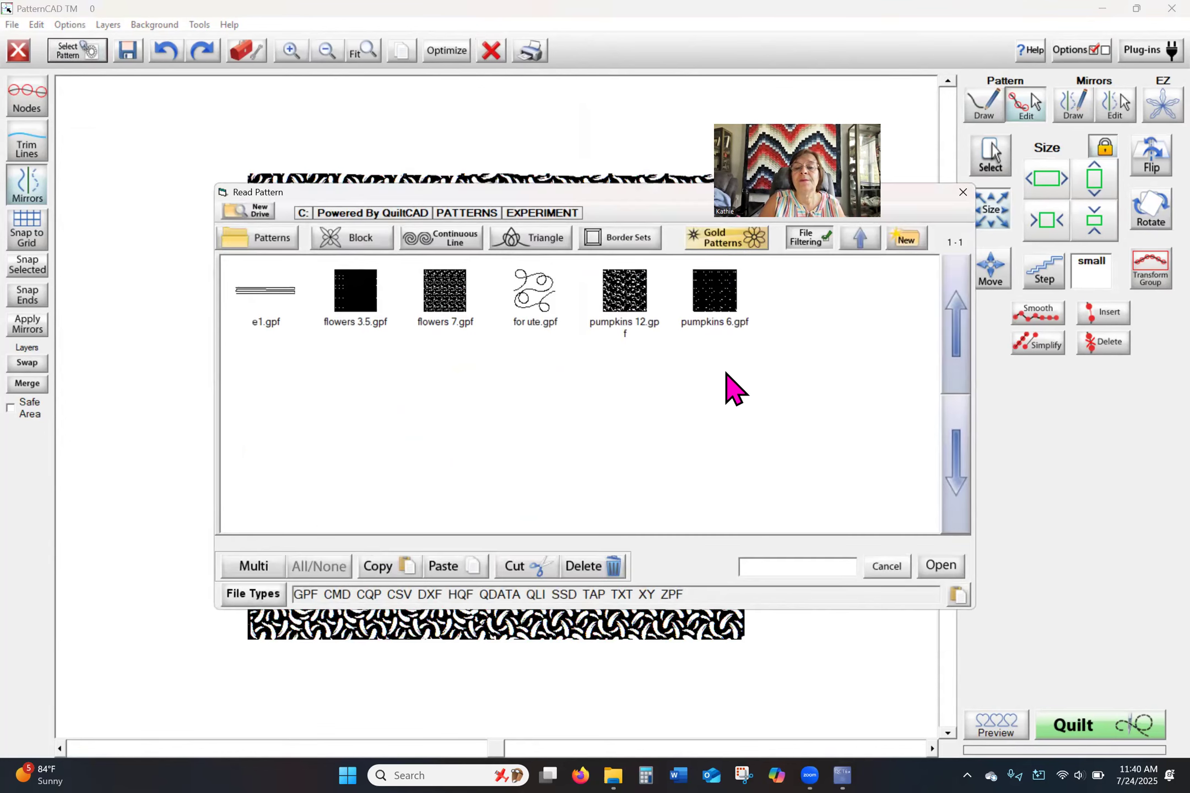
left_click(723, 290)
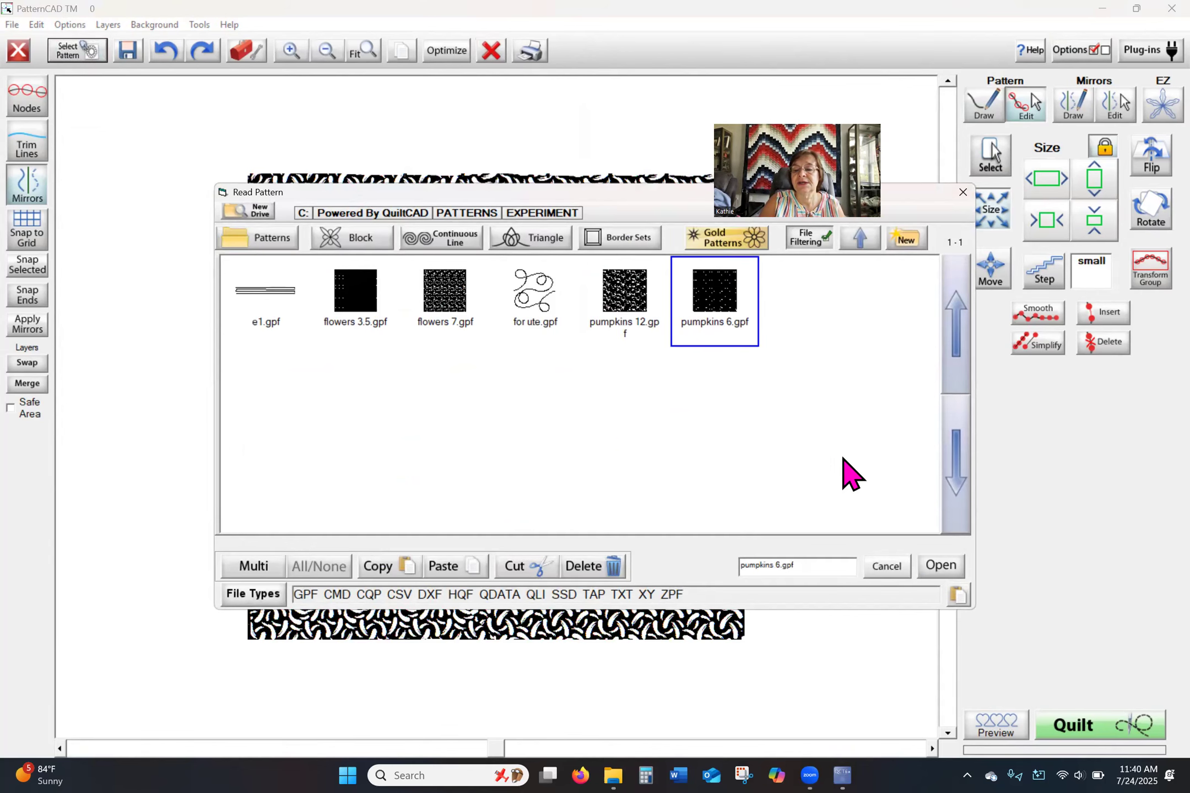
left_click(941, 564)
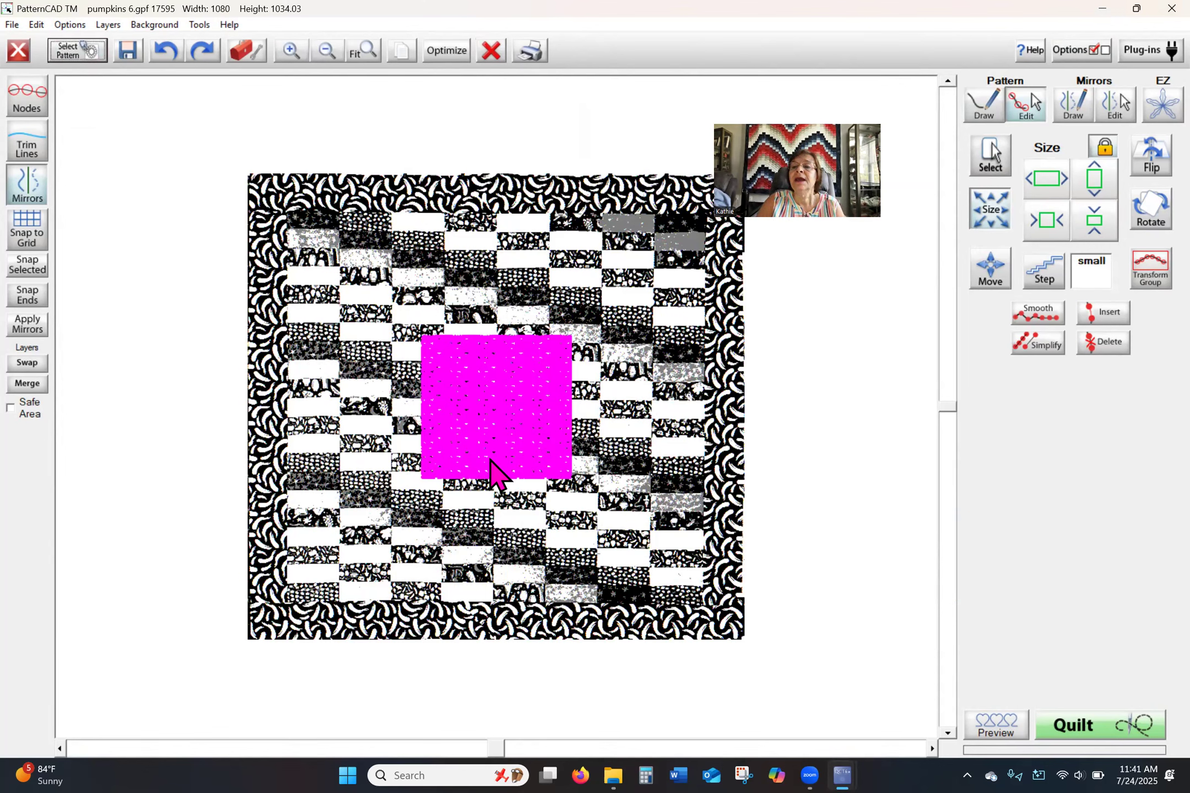
Set the PatternCAD line color to lime green and the line width to 2 in the preferences.
left_click(1081, 51)
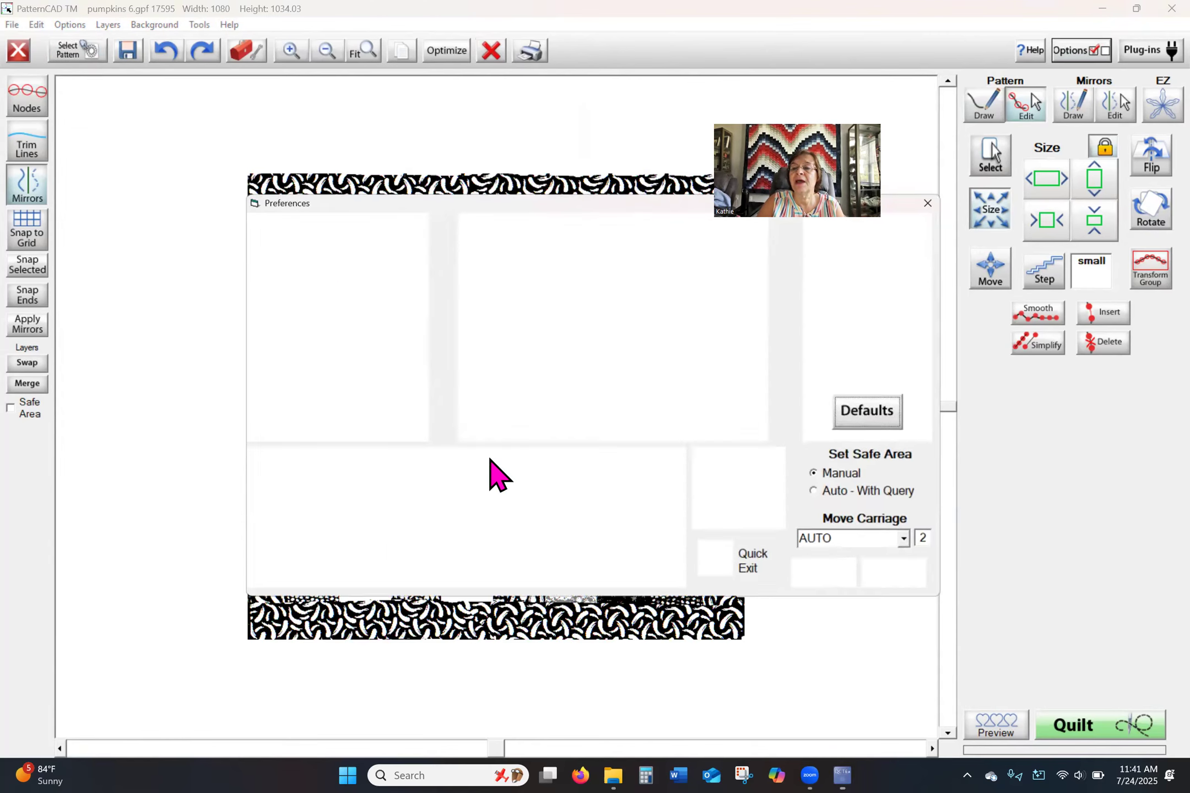
left_click(487, 263)
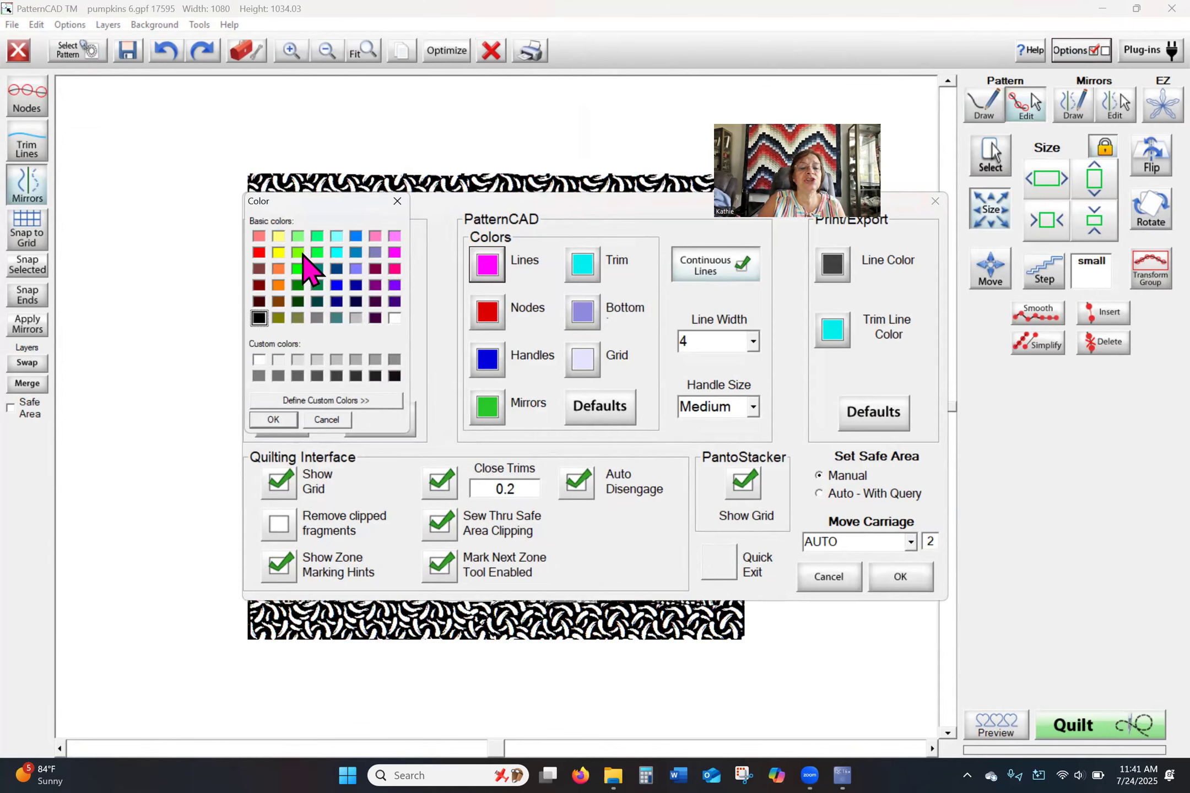
left_click(300, 253)
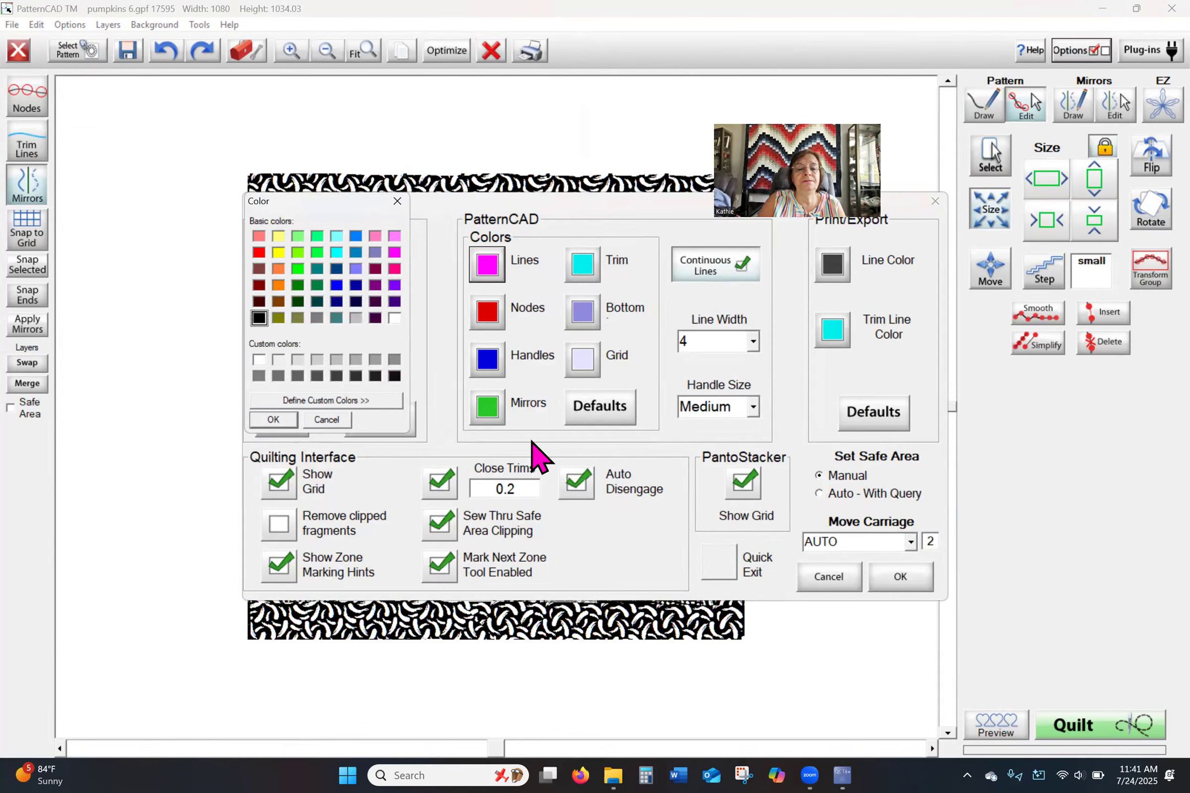
left_click(286, 417)
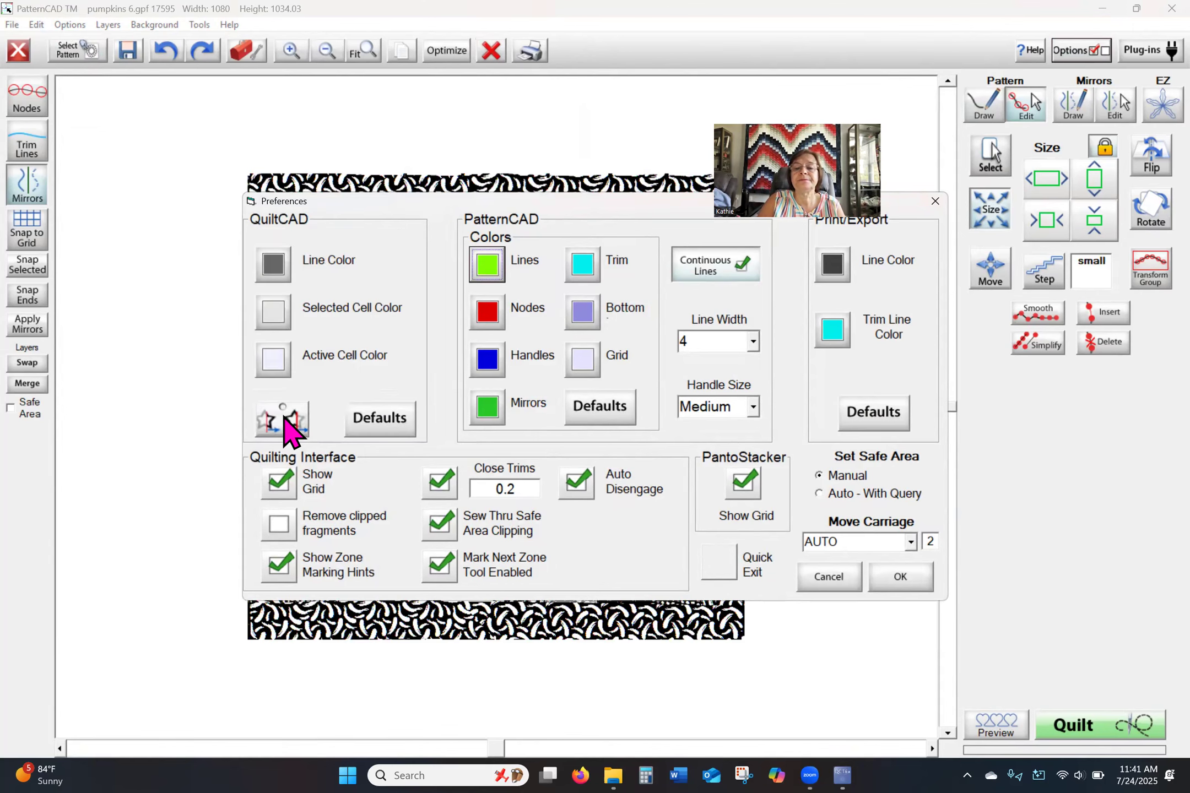
left_click(753, 342)
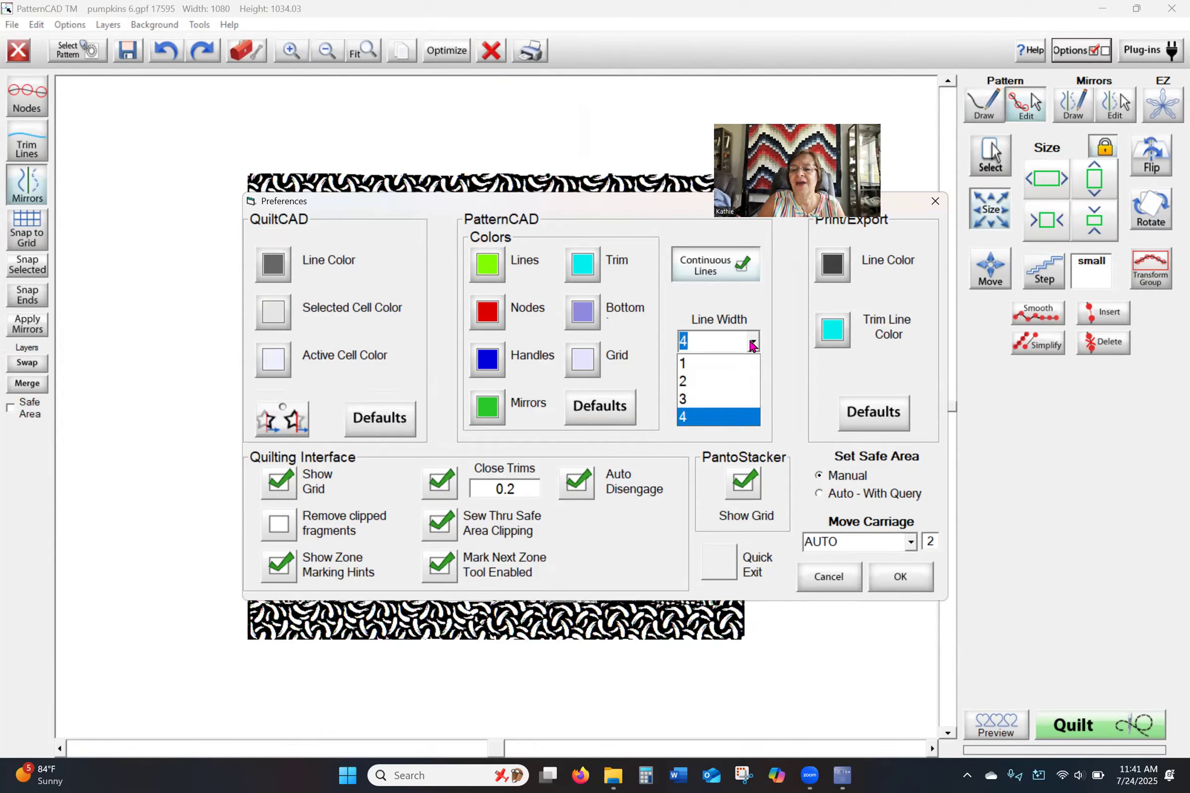
left_click(730, 381)
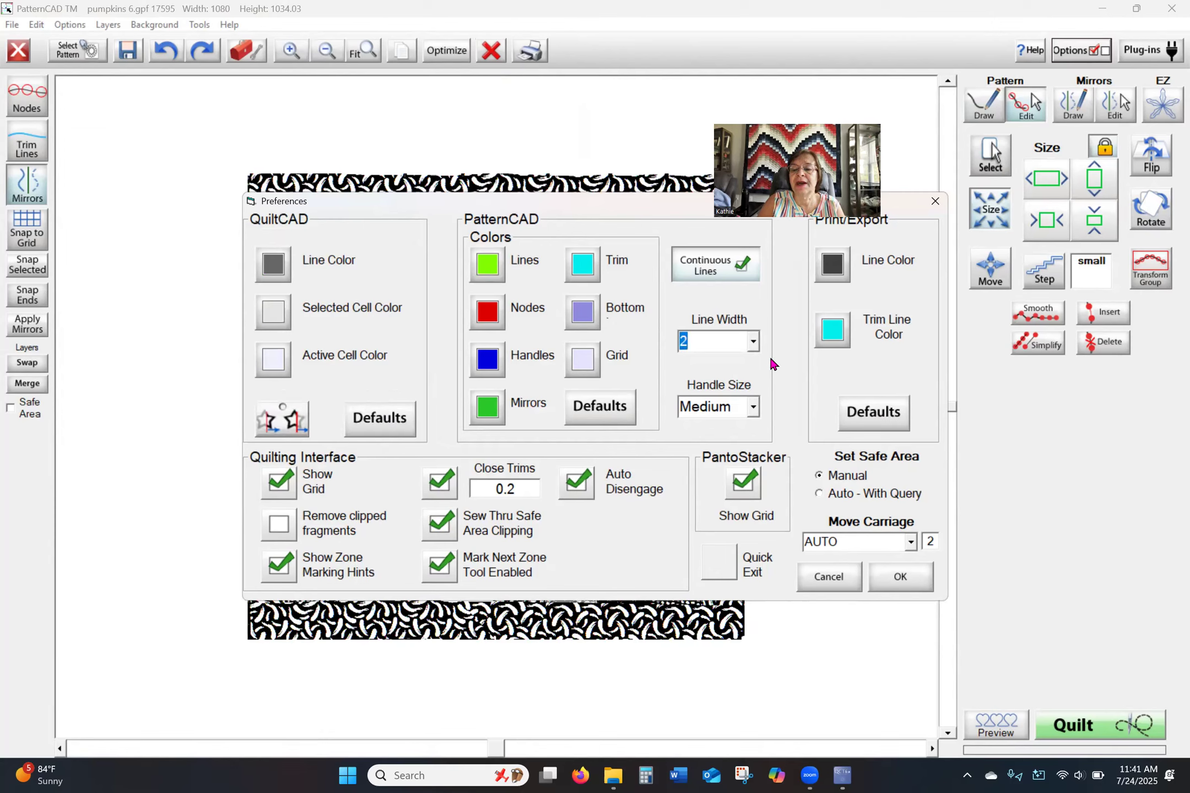
left_click(904, 577)
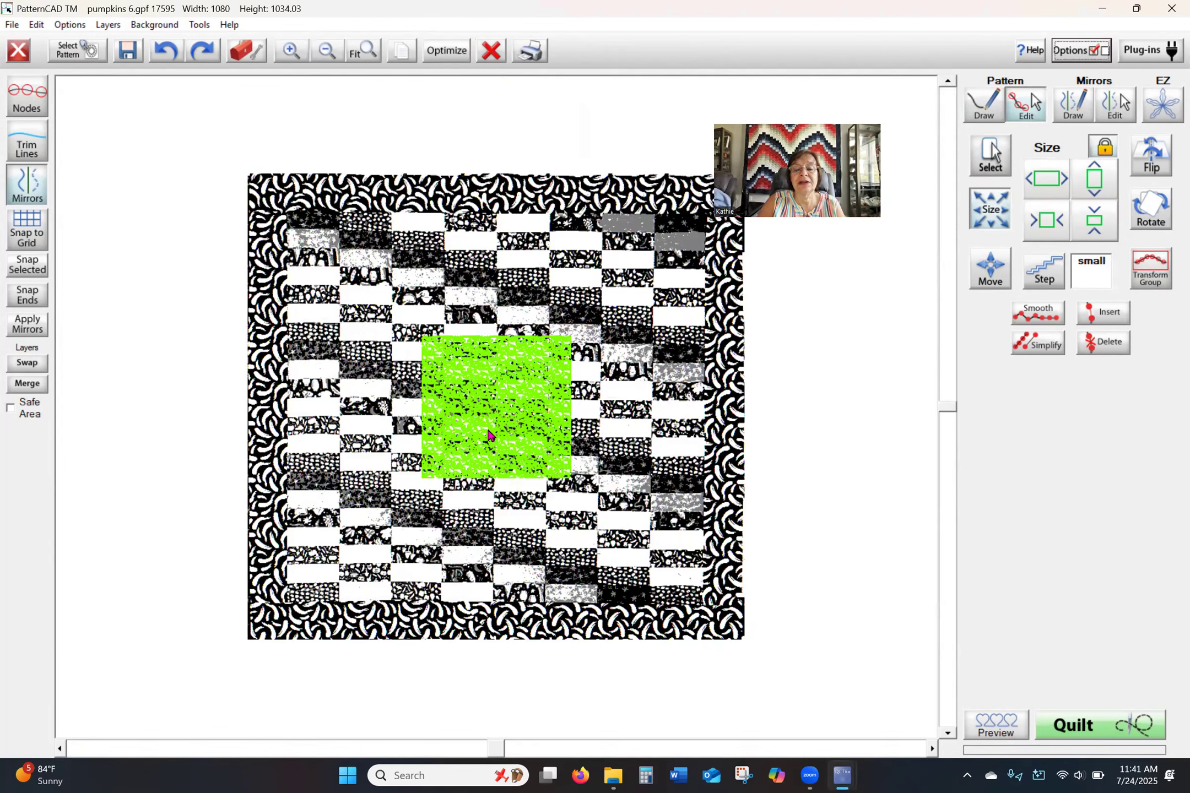
Check the nodes of the small pumpkin pattern, hide them again and select the whole pattern for editing.
left_click(36, 110)
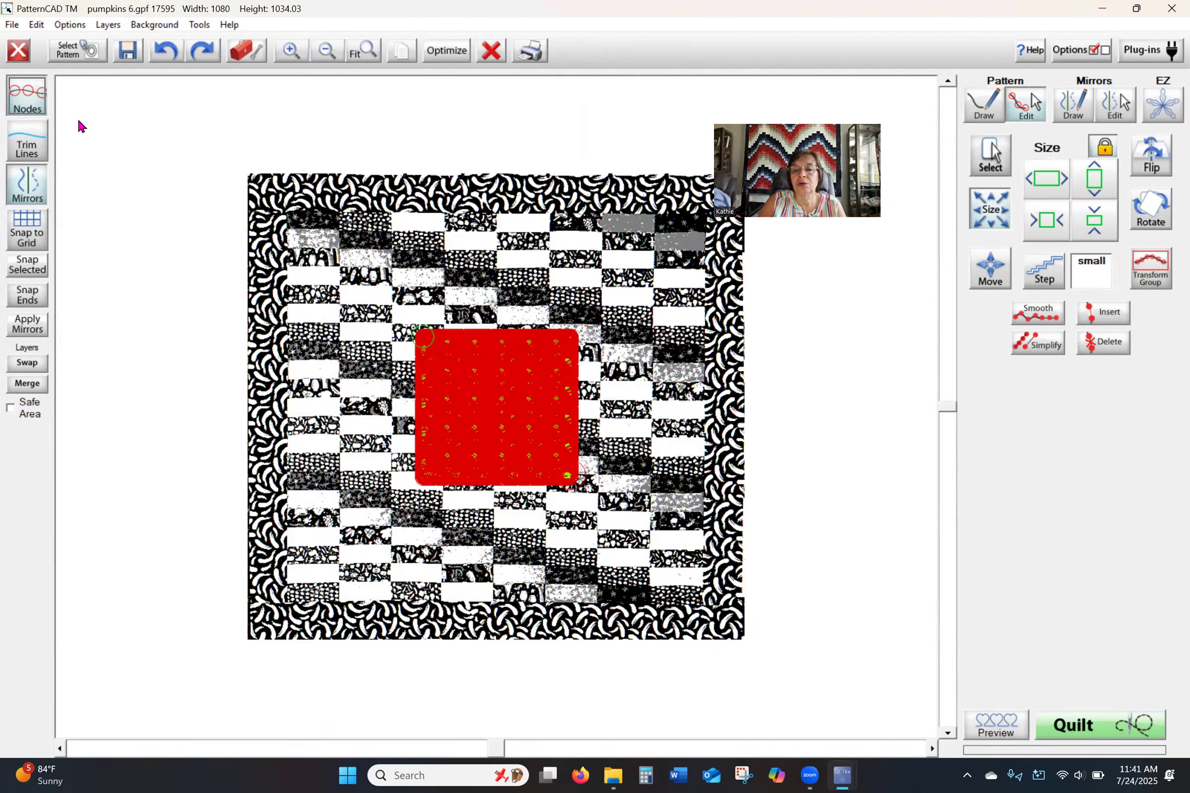
left_click(25, 103)
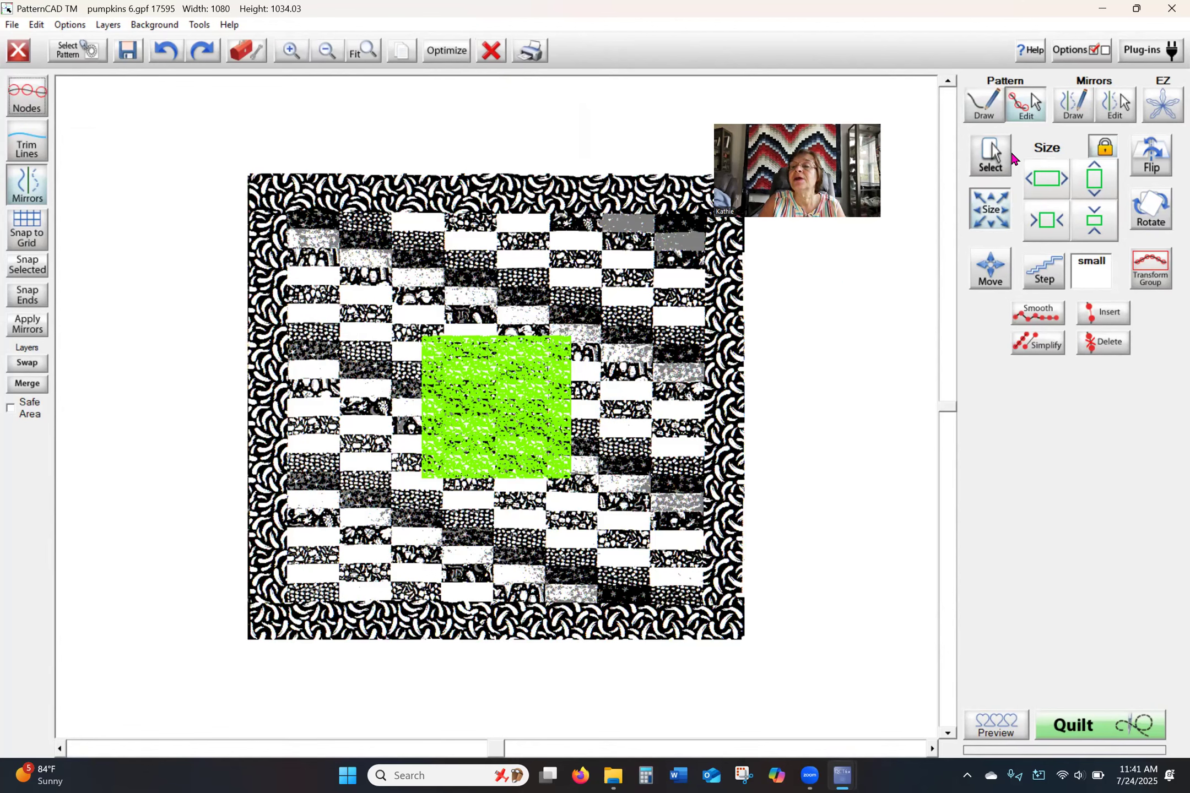
left_click(989, 164)
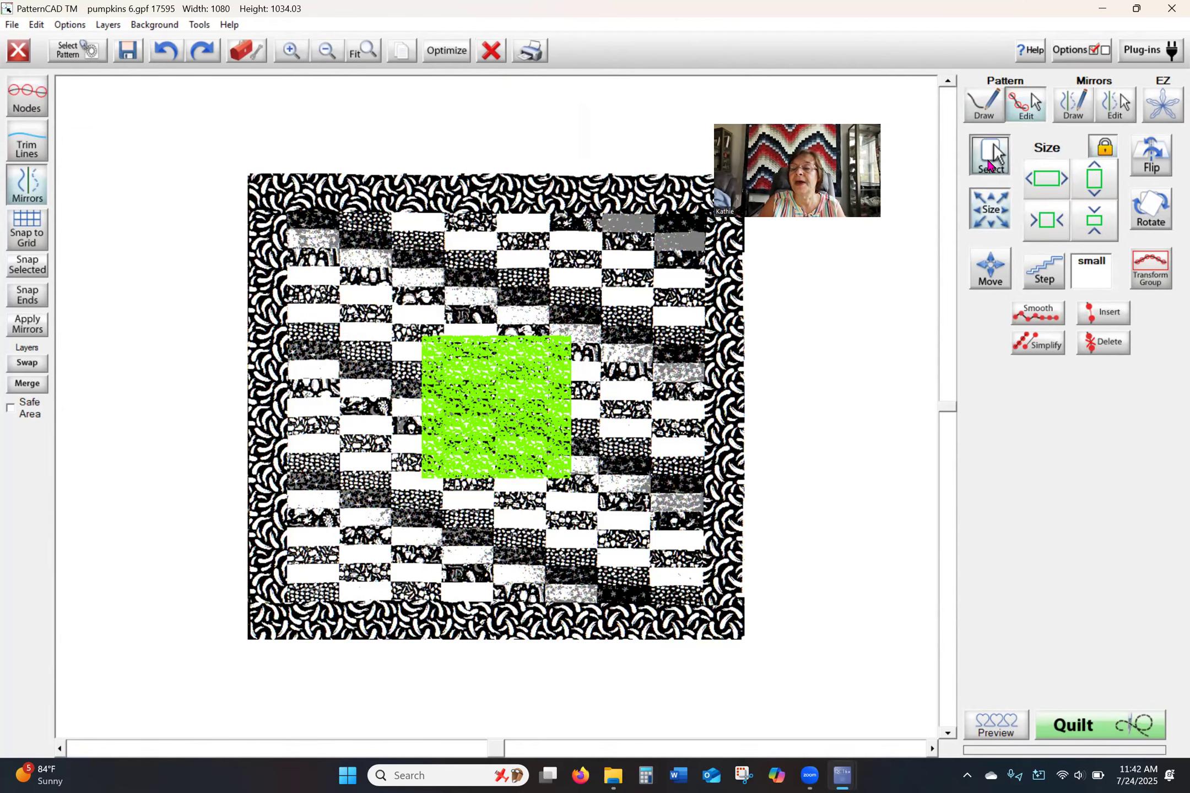
left_click(988, 164)
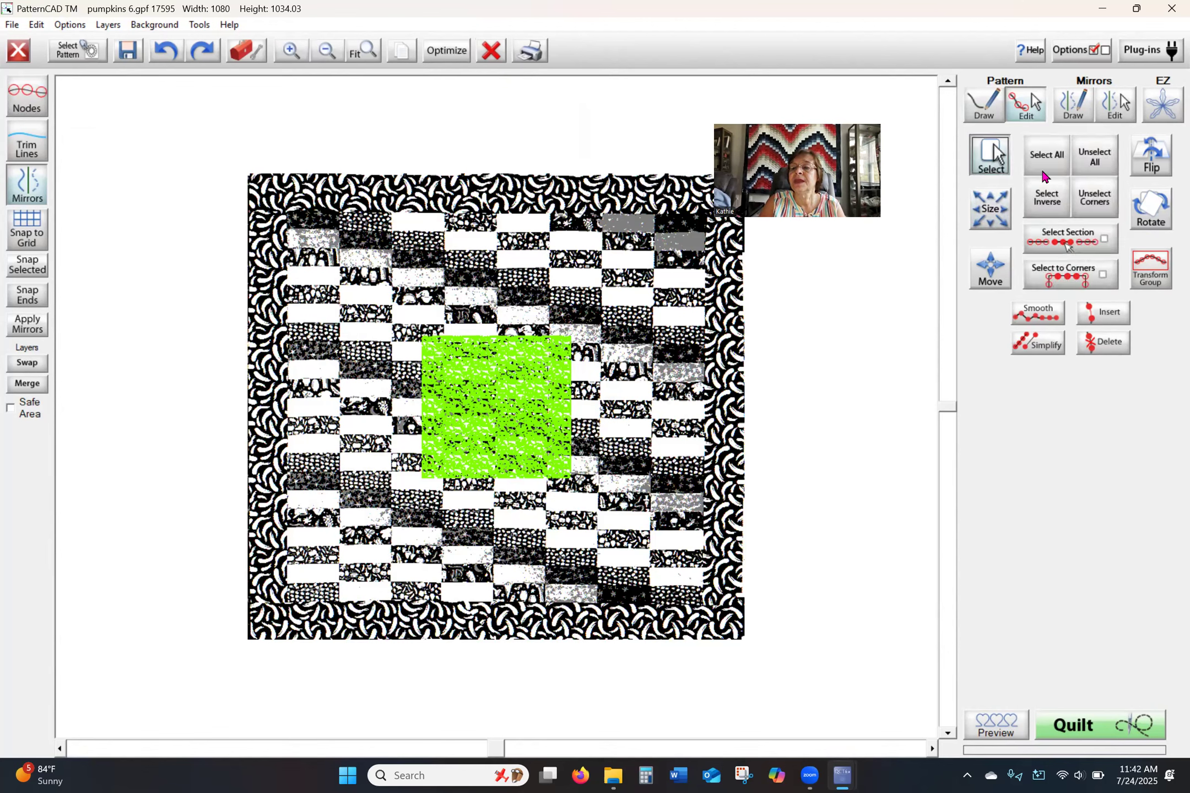
left_click(1053, 159)
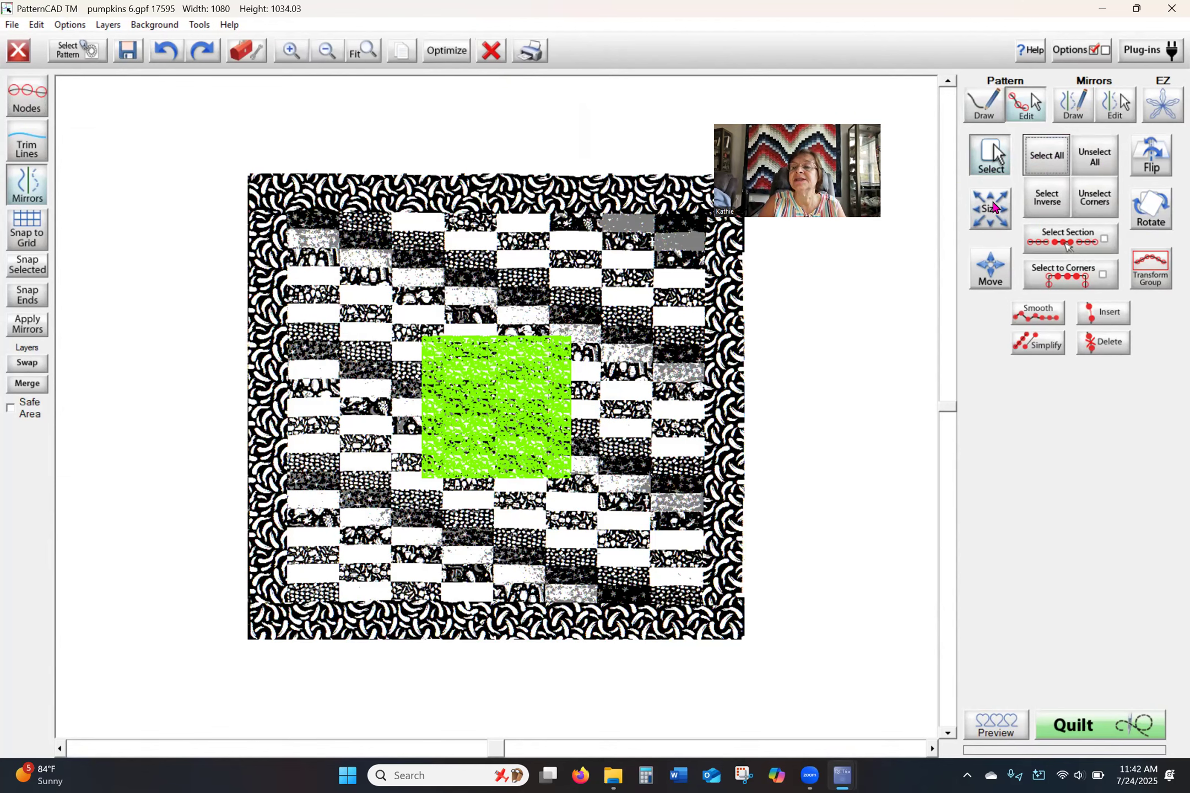
Enlarge the pumpkin pattern with locked aspect ratio in JUMBO steps to 3645 by 3489.85, covering the whole quilt photo.
left_click(993, 216)
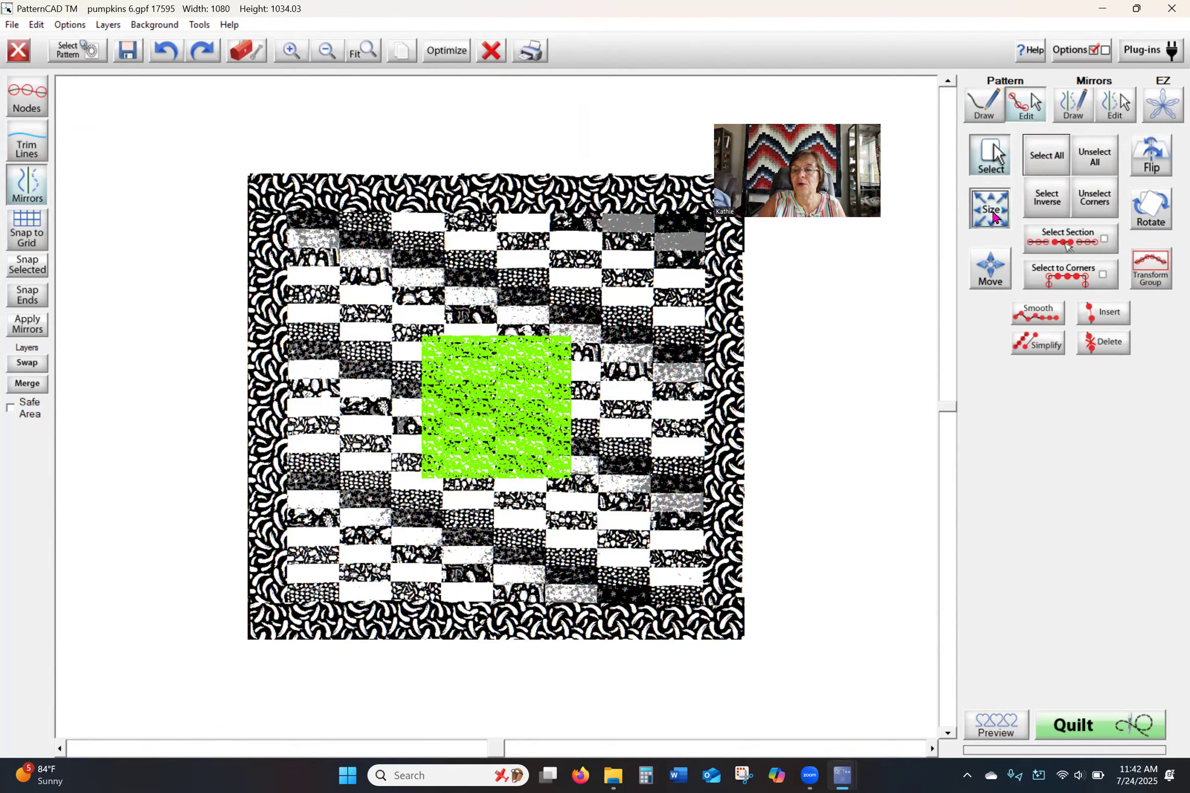
left_click(992, 215)
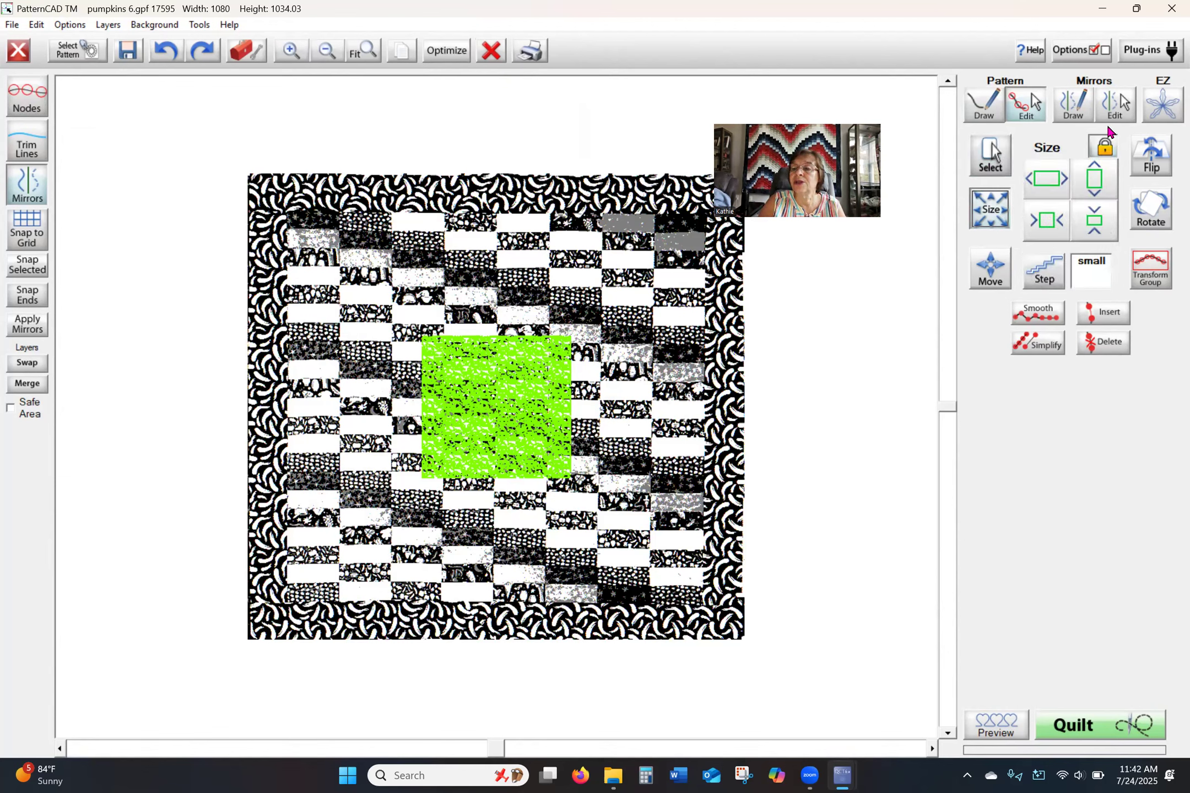
left_click(1047, 278)
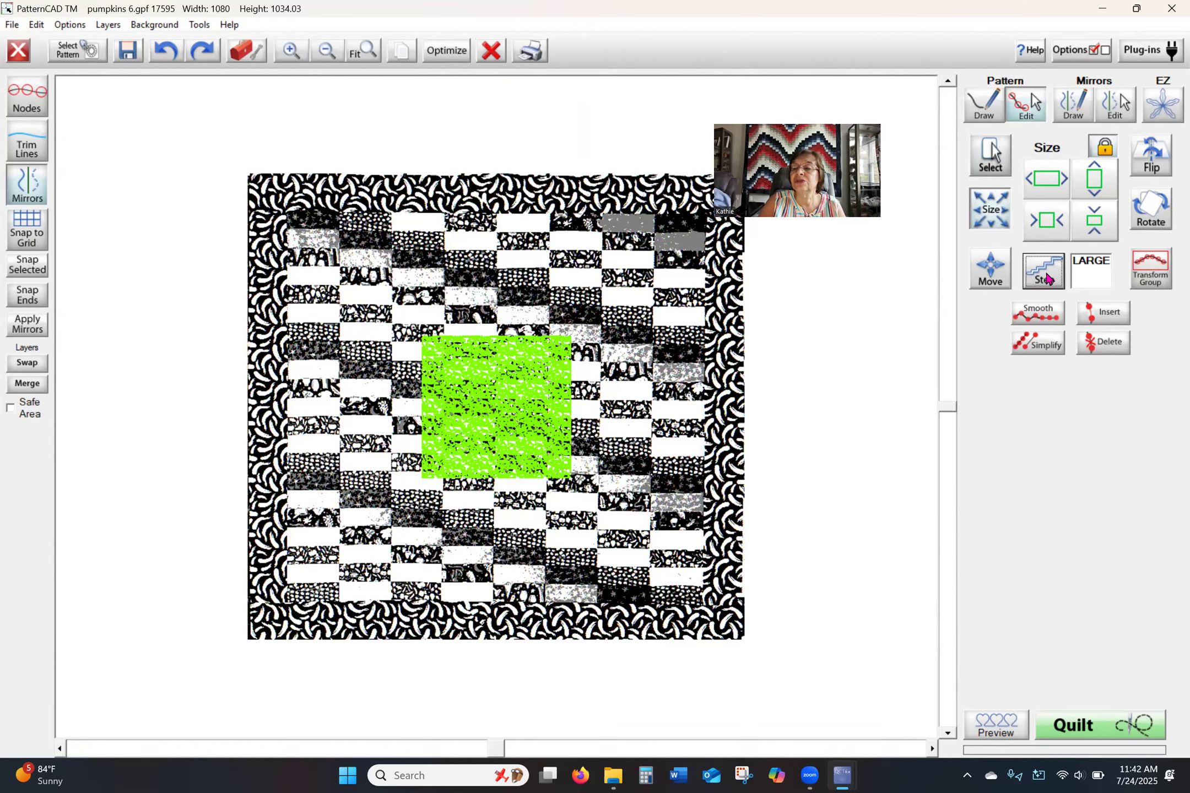
left_click(1049, 279)
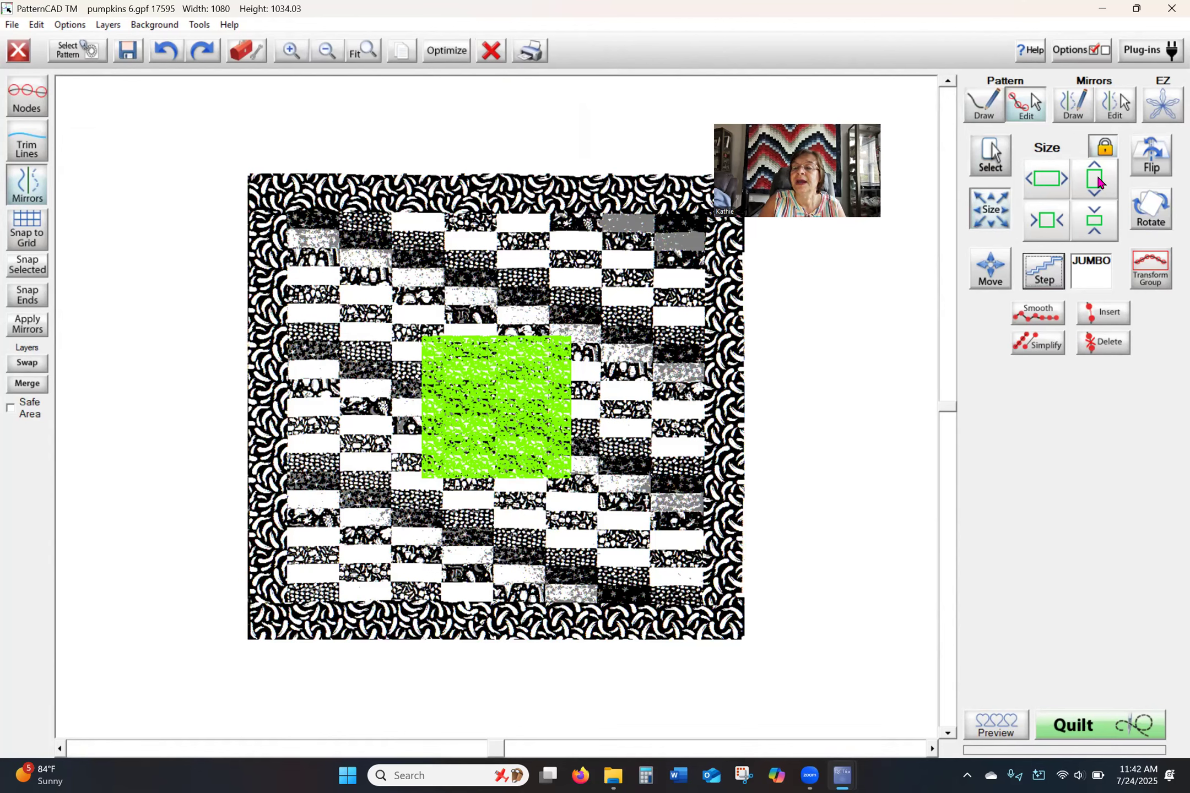
left_click(1101, 183)
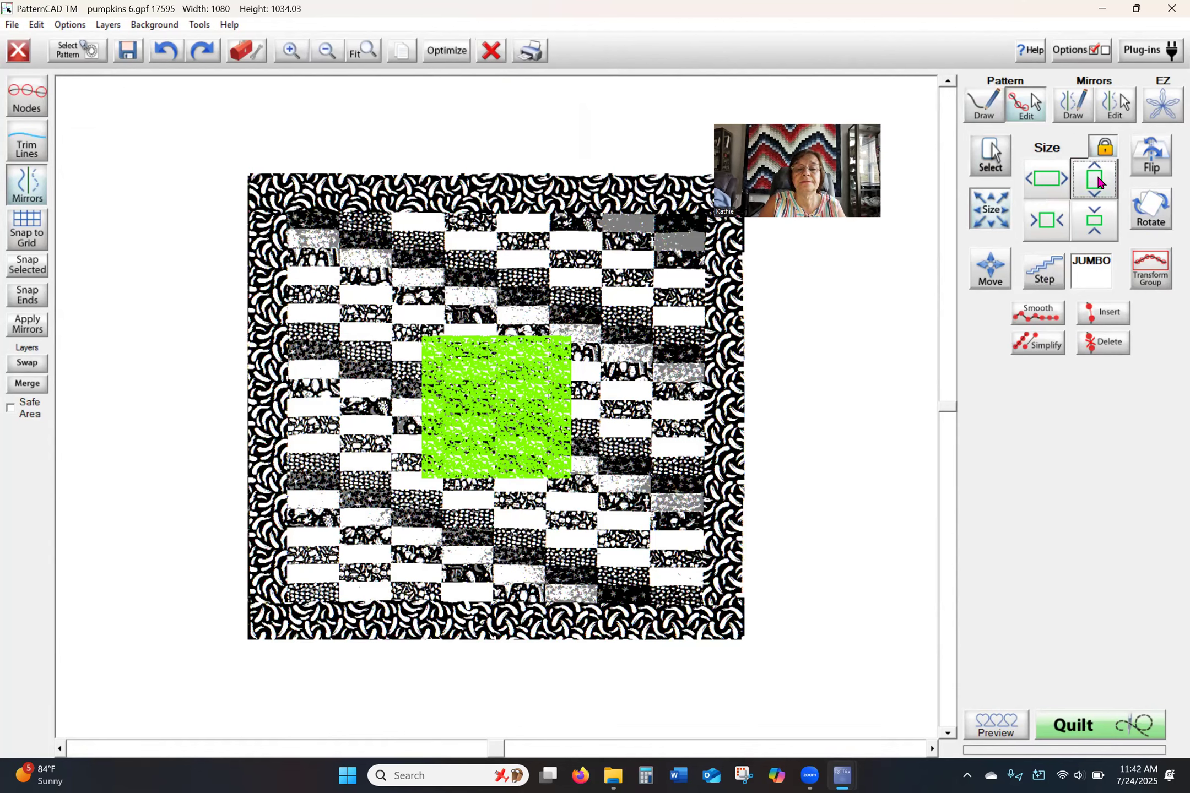
left_click(1097, 182)
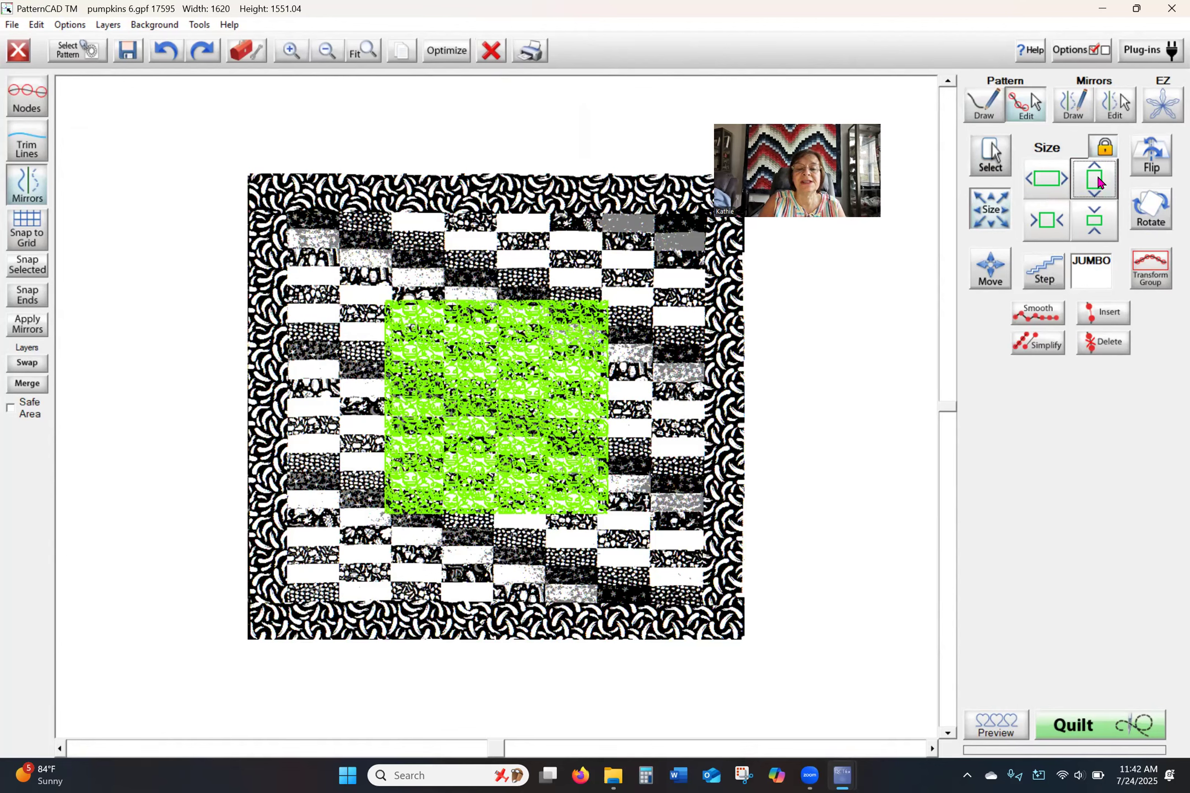
left_click(1098, 182)
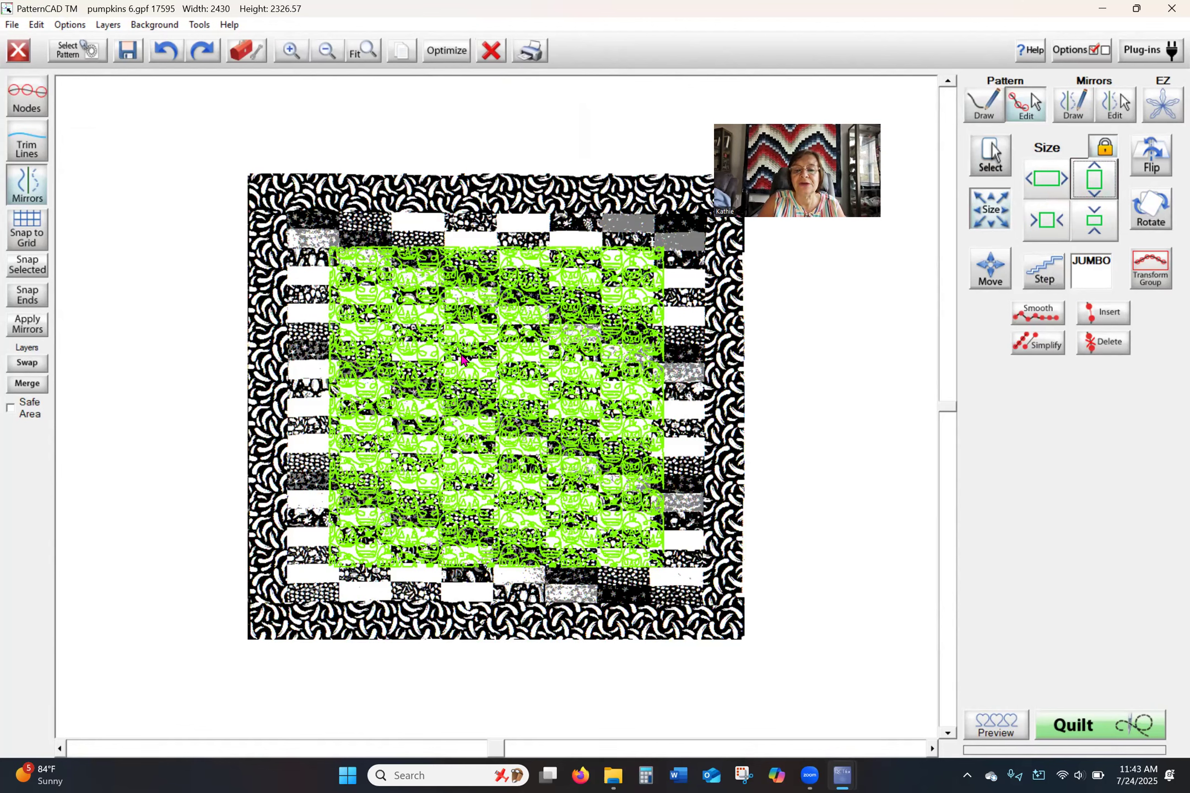
left_click(1094, 182)
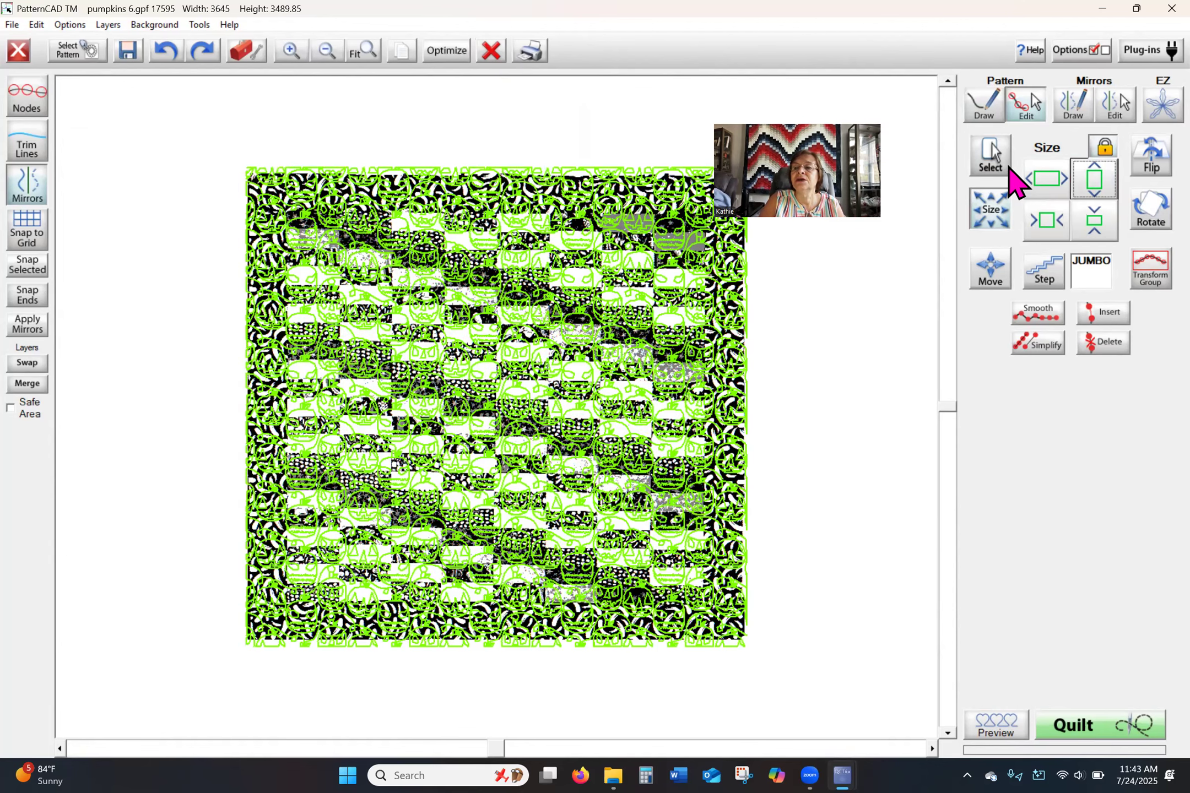
Change the PatternCAD line color to orange in the preferences.
left_click(1082, 51)
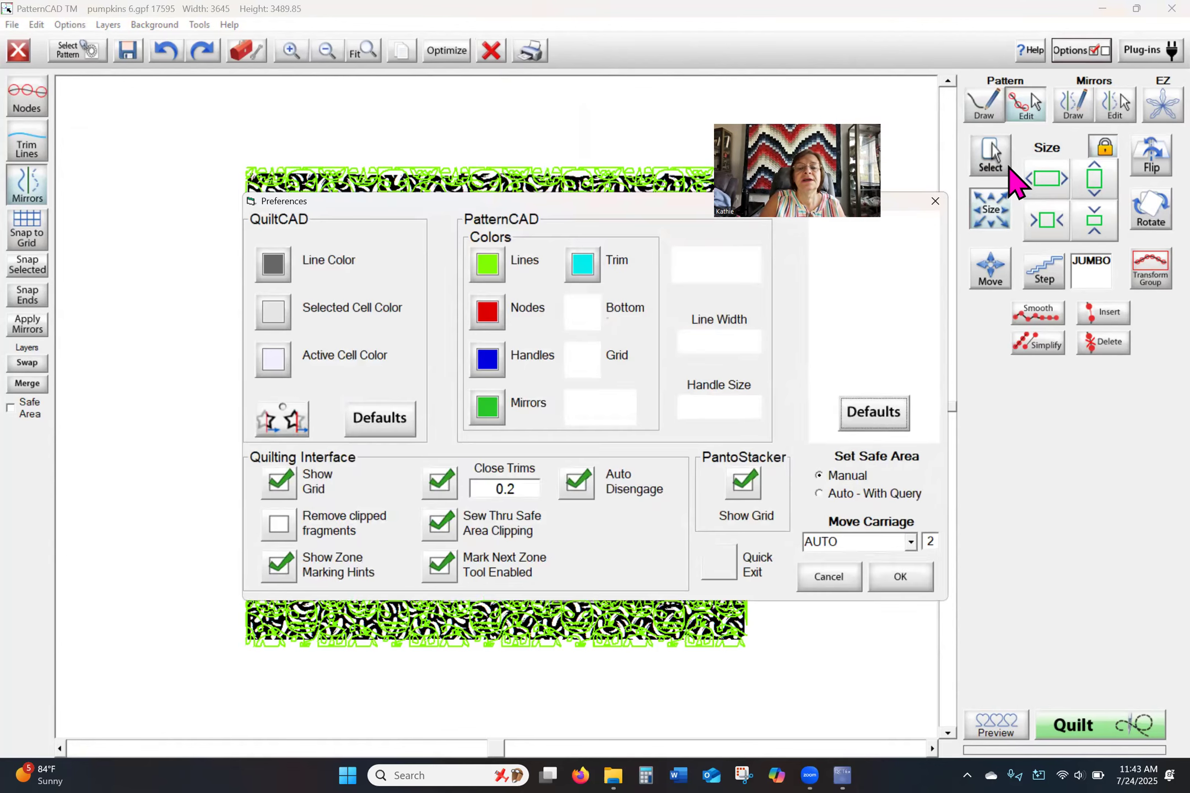
left_click(488, 263)
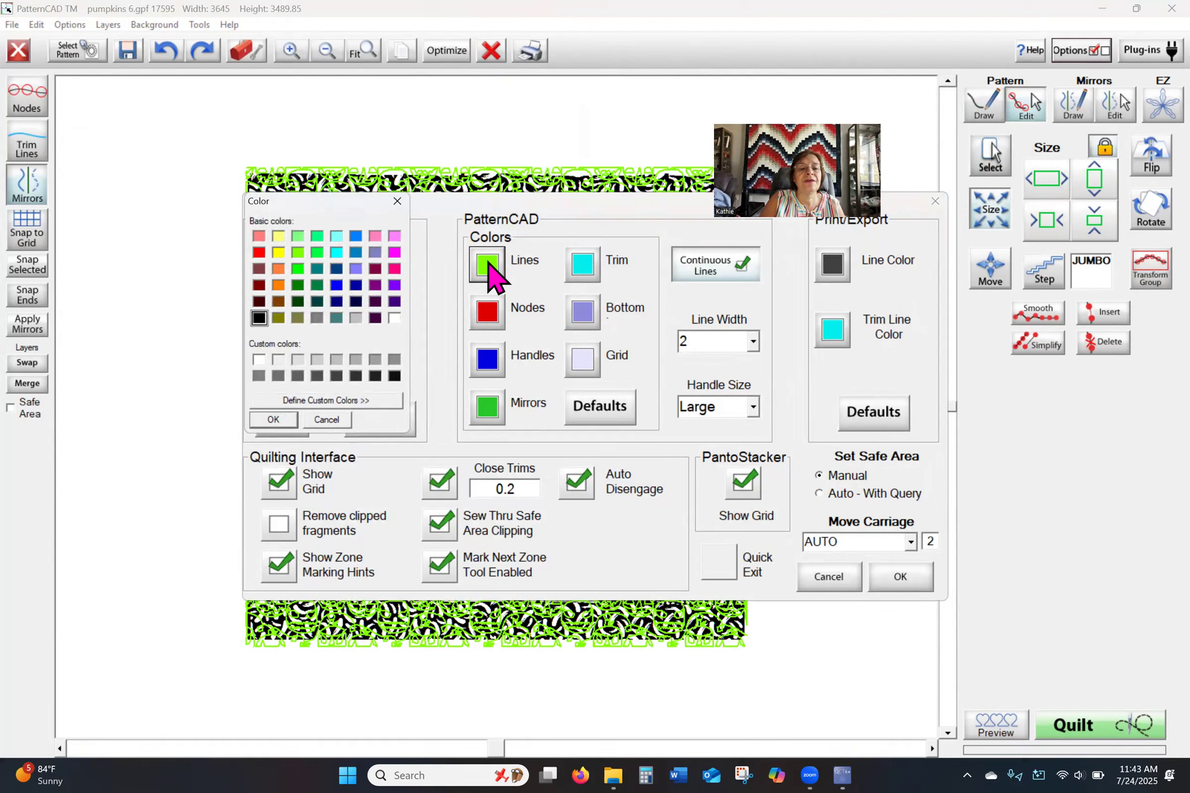
left_click(279, 269)
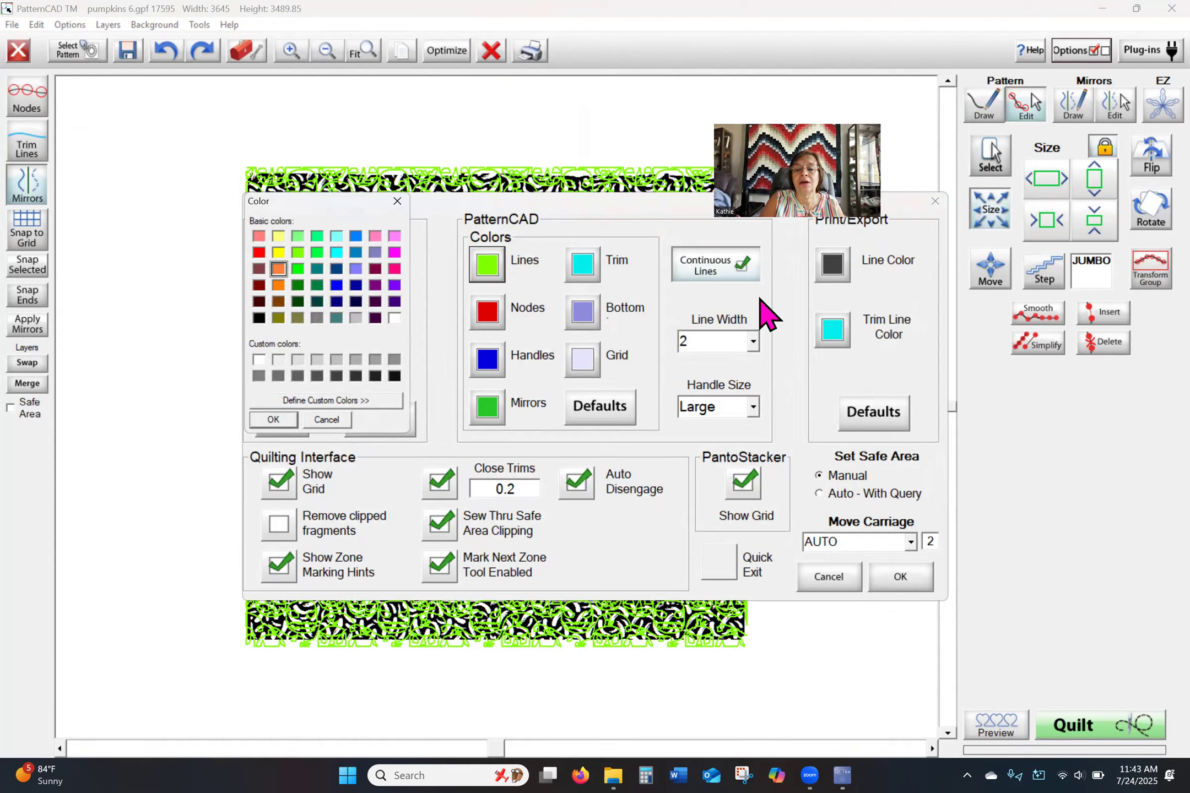
left_click(900, 579)
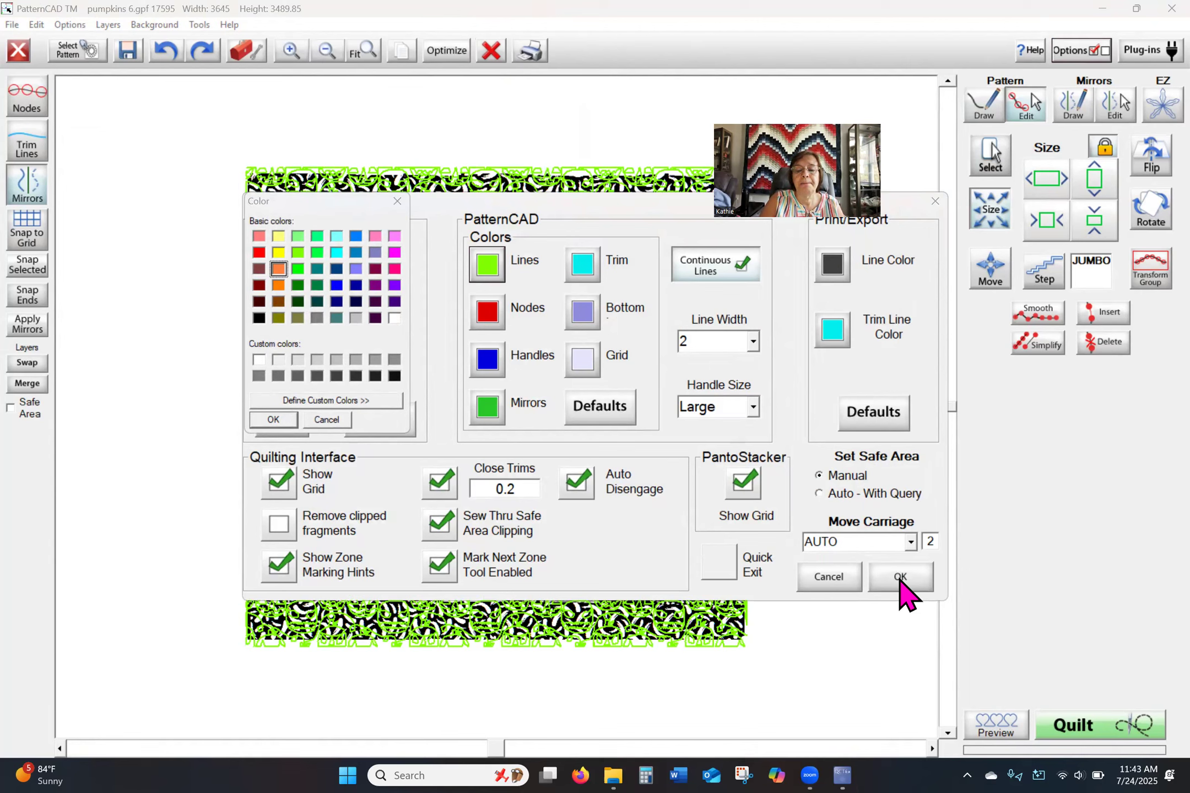
left_click(274, 420)
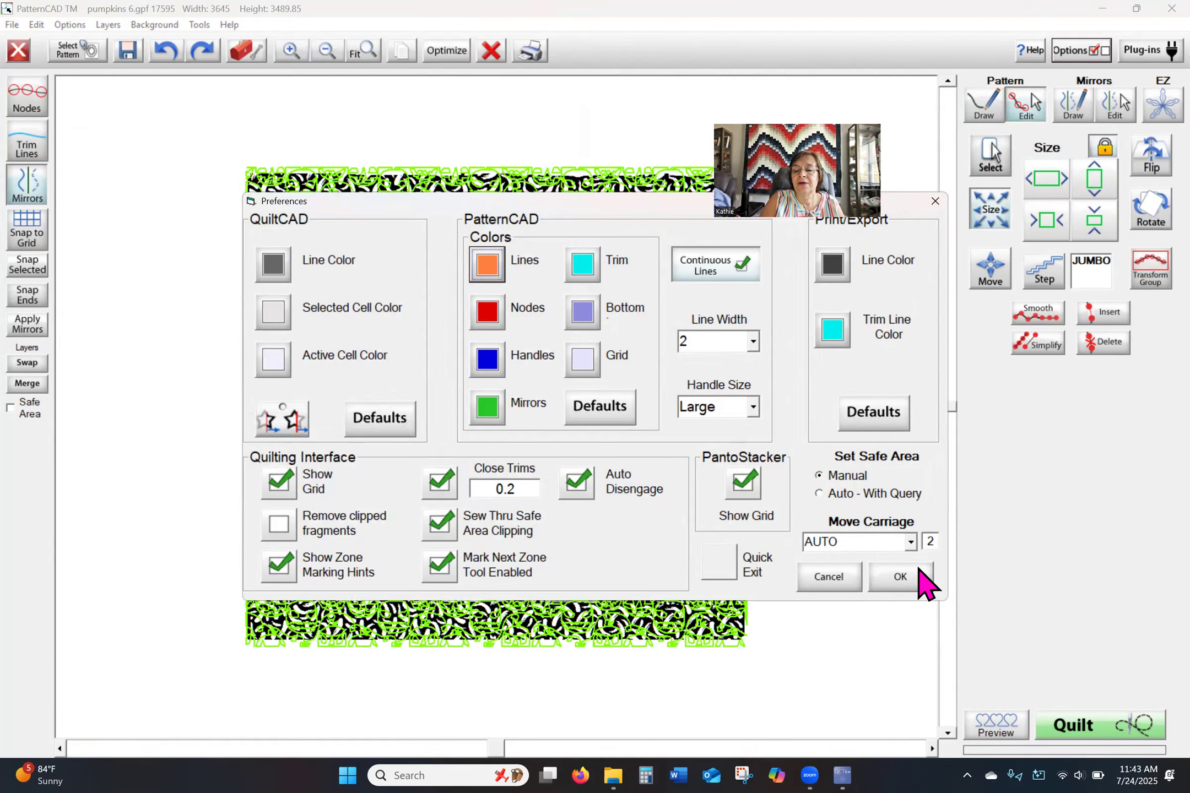
left_click(903, 579)
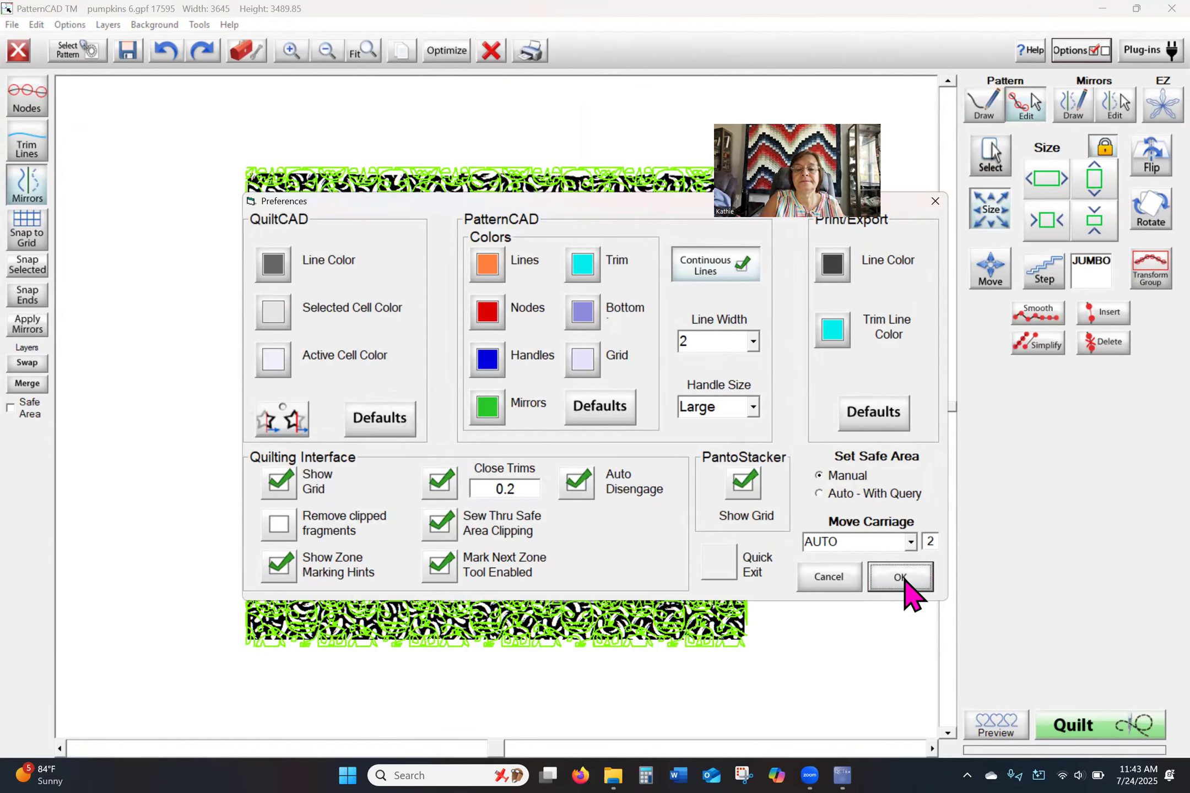
left_click(904, 577)
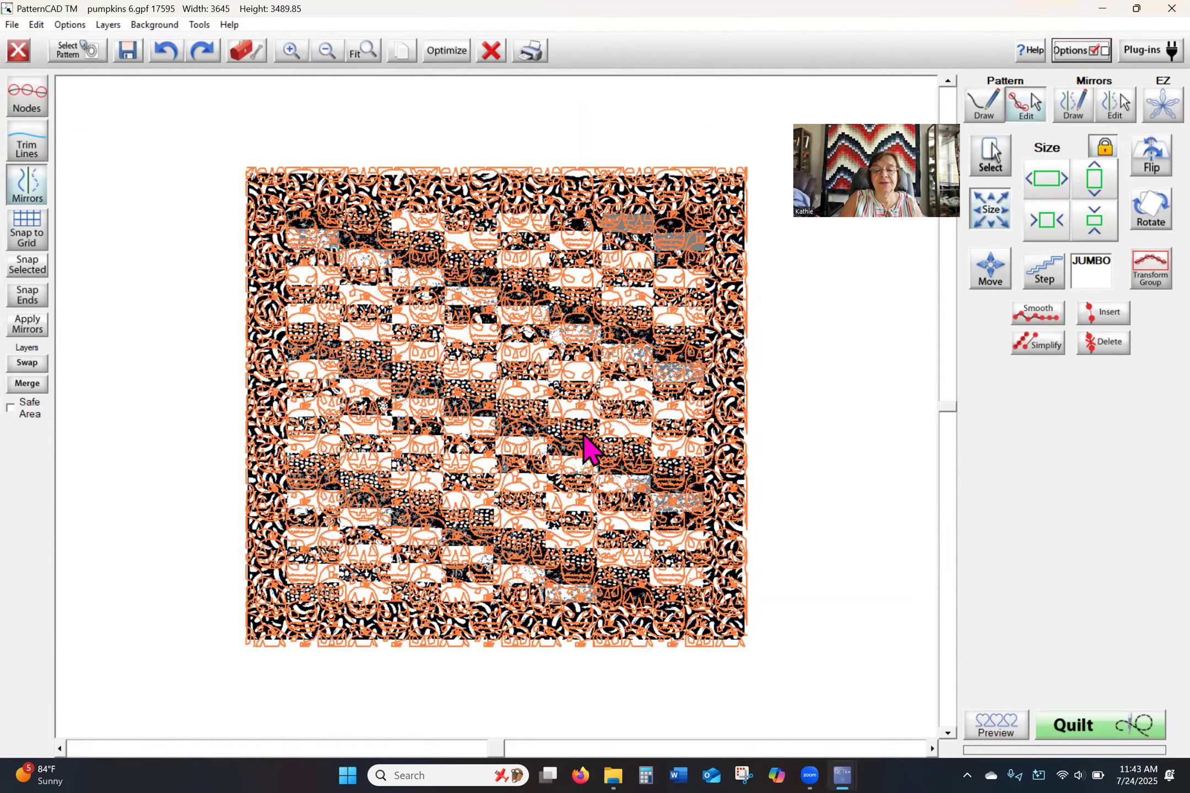
Examine the pumpkin pattern over the quilt photo up close and close the program.
left_click(292, 52)
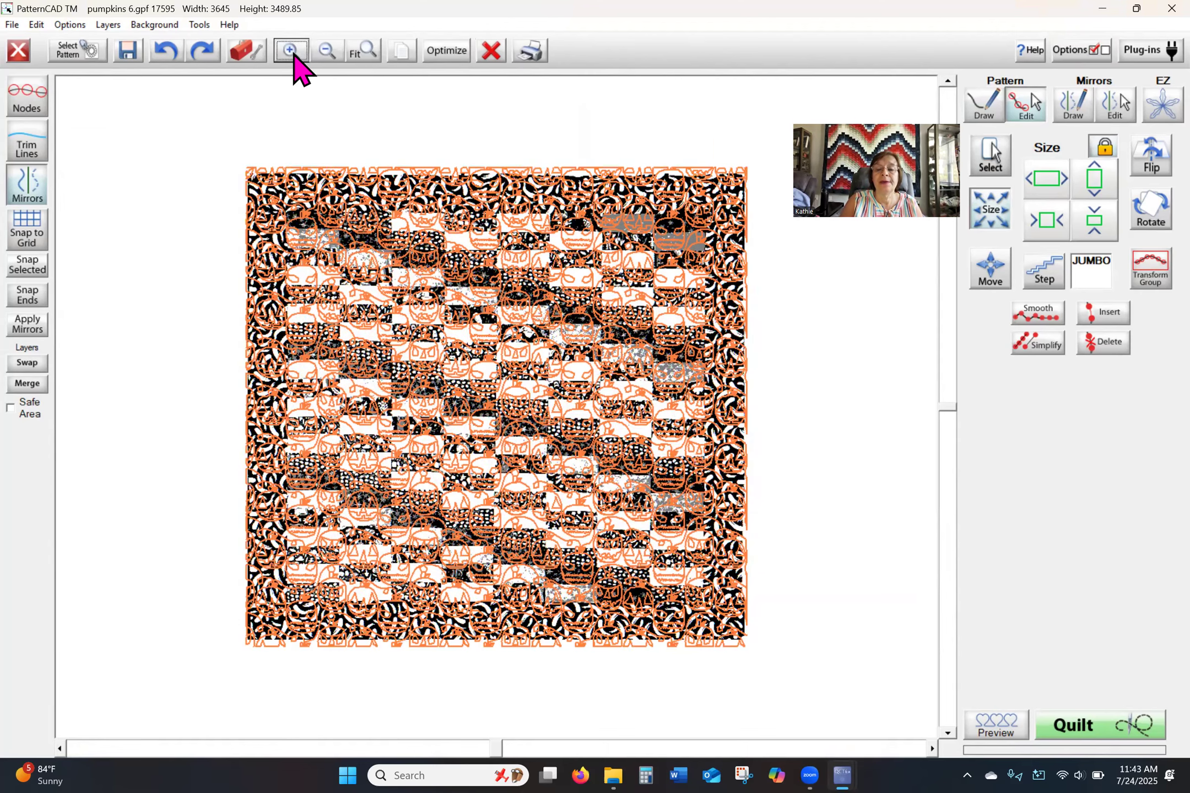
left_click(292, 53)
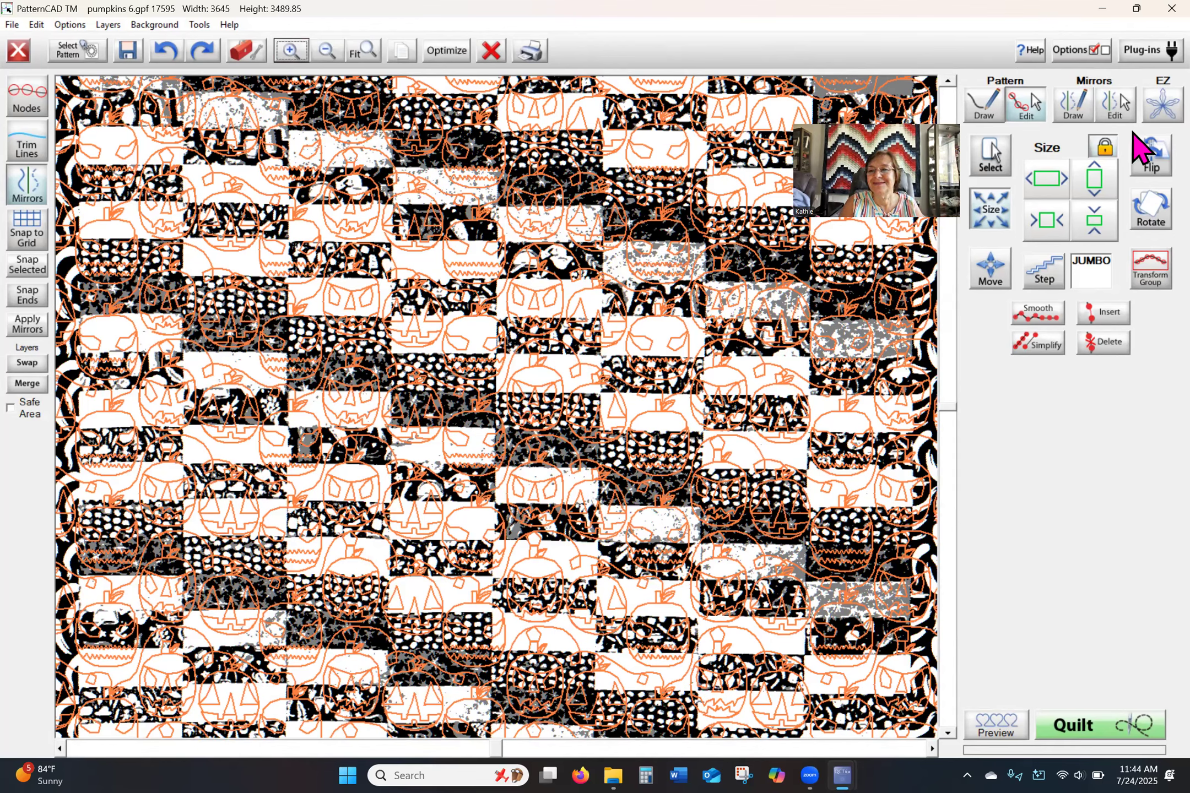
left_click(1170, 8)
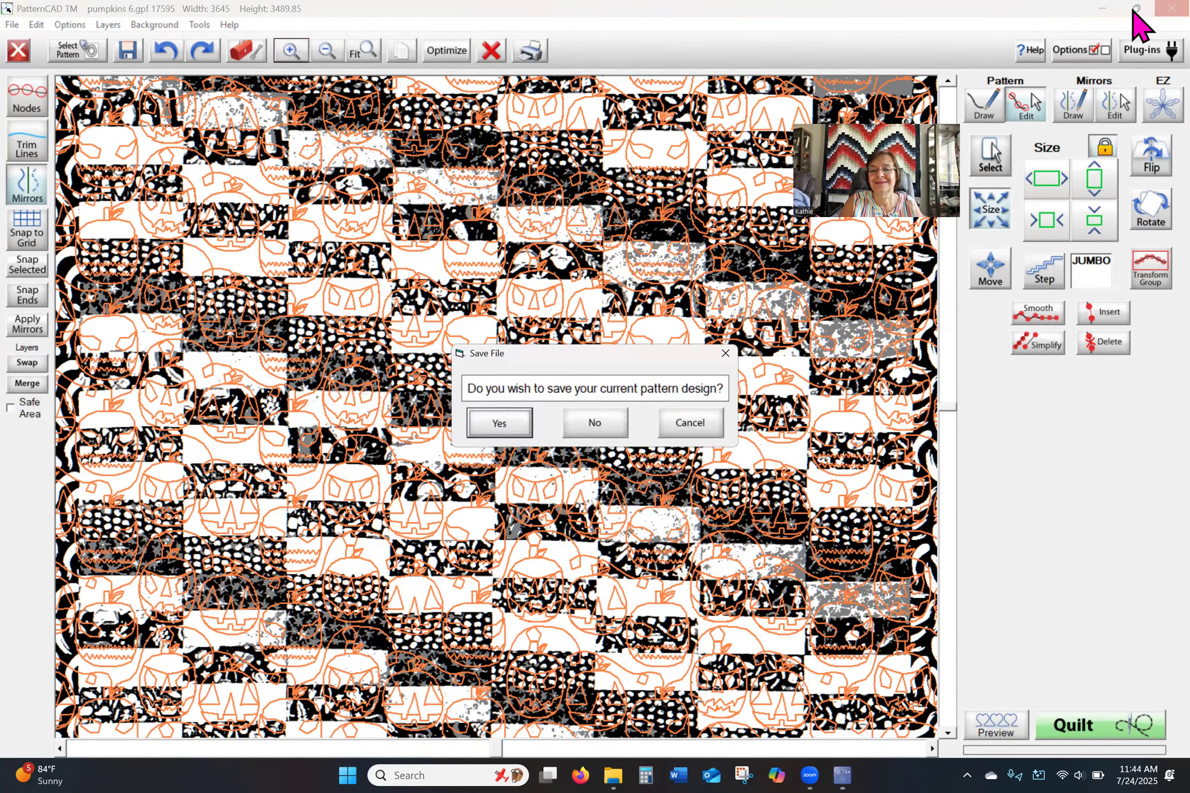